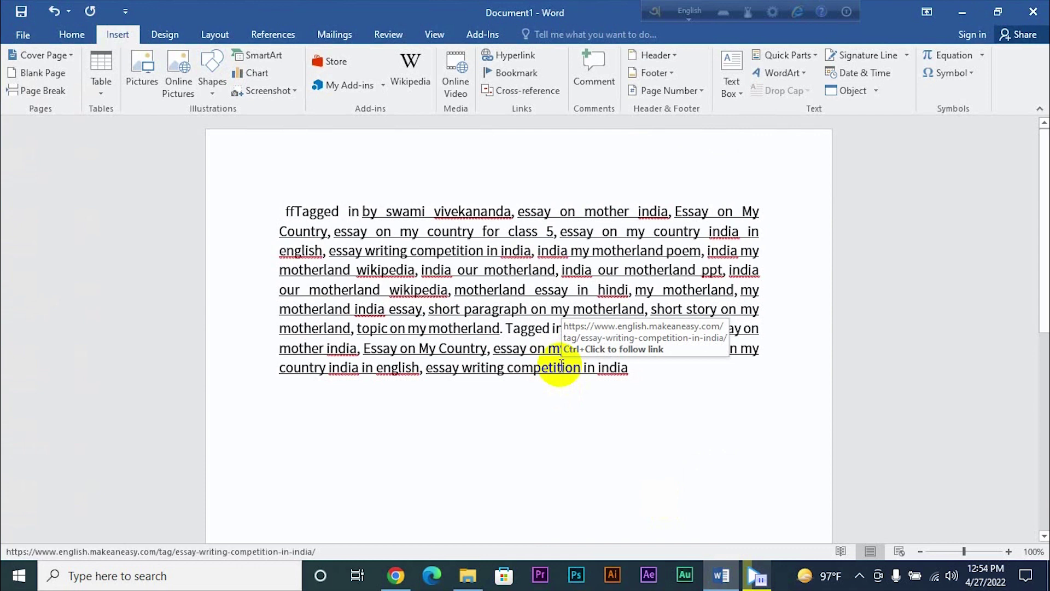
# Insert the image PNG 2 from the ME & tutorial folder at the start of the paragraph.
pyautogui.click(71, 34)
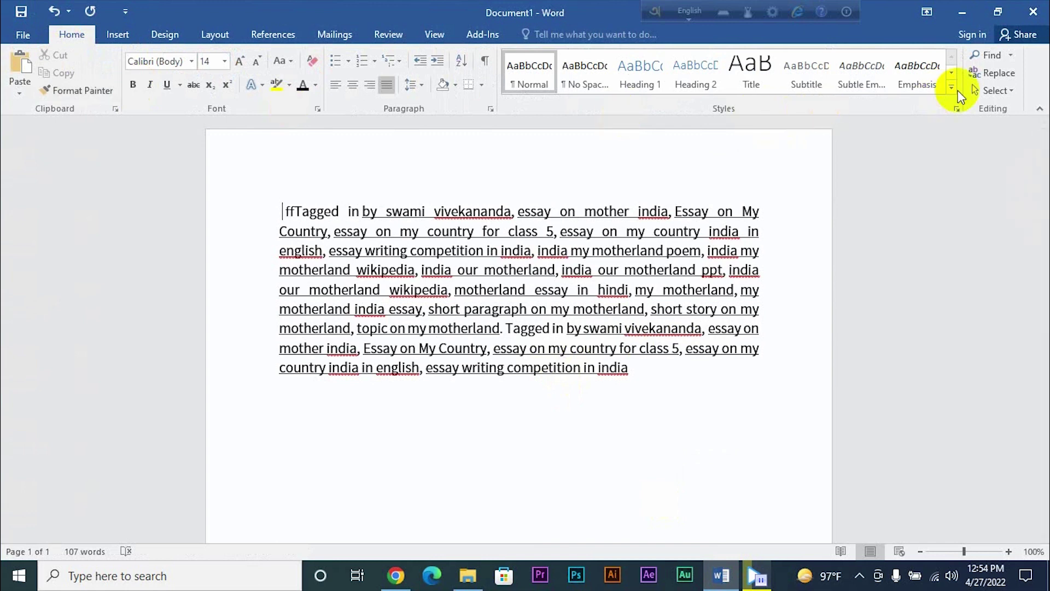
pyautogui.click(121, 34)
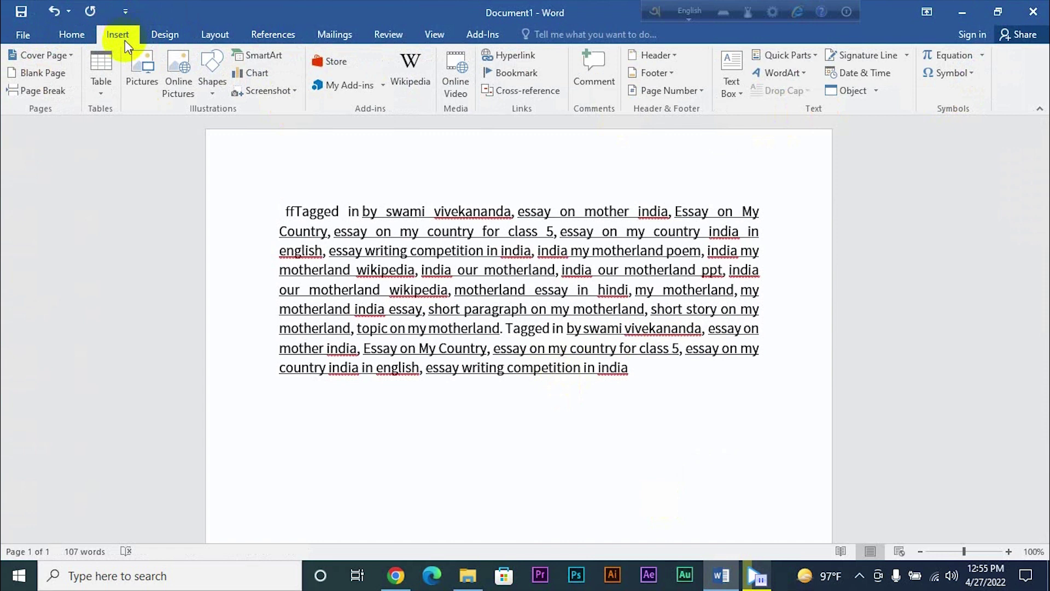
pyautogui.click(140, 74)
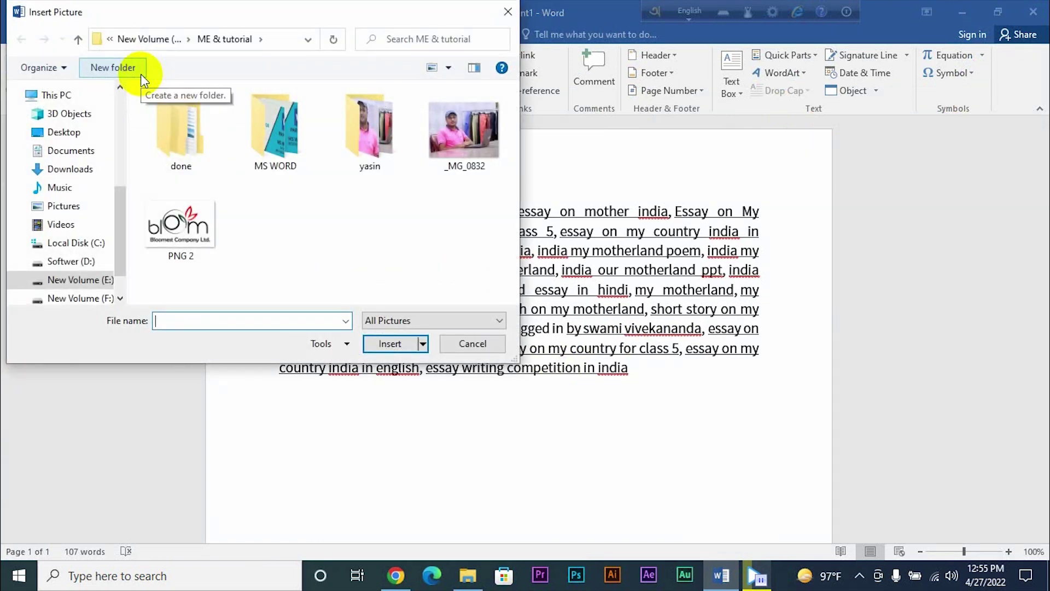
pyautogui.click(194, 222)
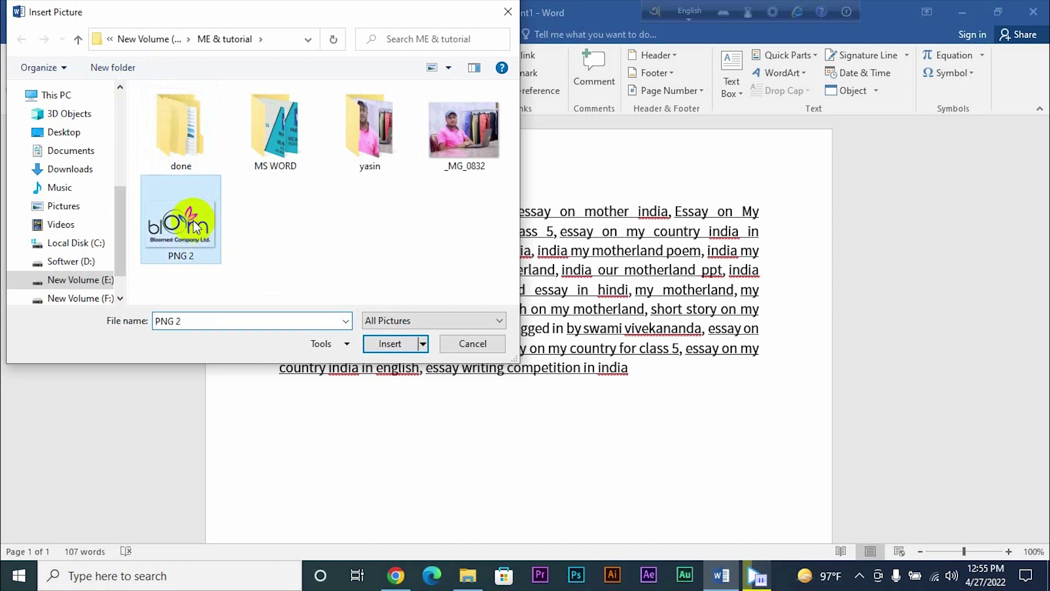
pyautogui.click(383, 344)
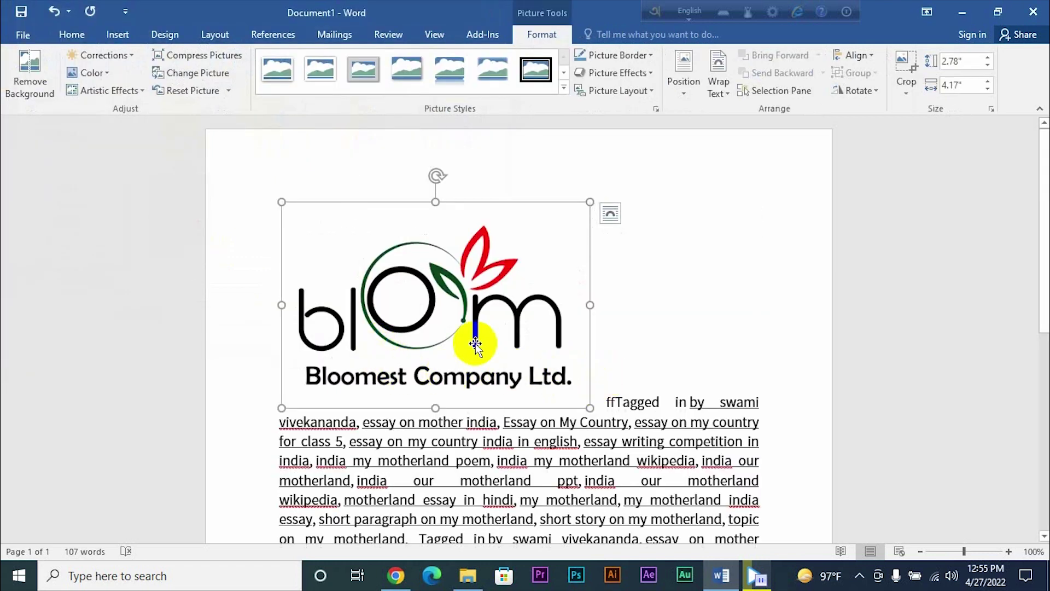
# Set the logo's text wrapping to Square and move the logo into the middle of the paragraph.
pyautogui.moveTo(448, 287); pyautogui.dragTo(528, 380)
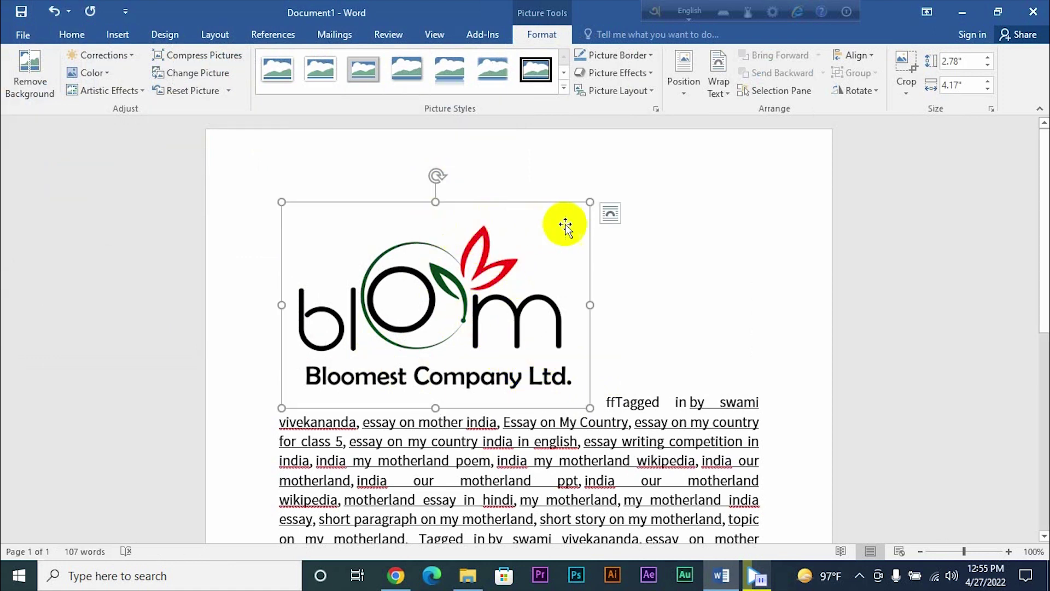
pyautogui.click(610, 215)
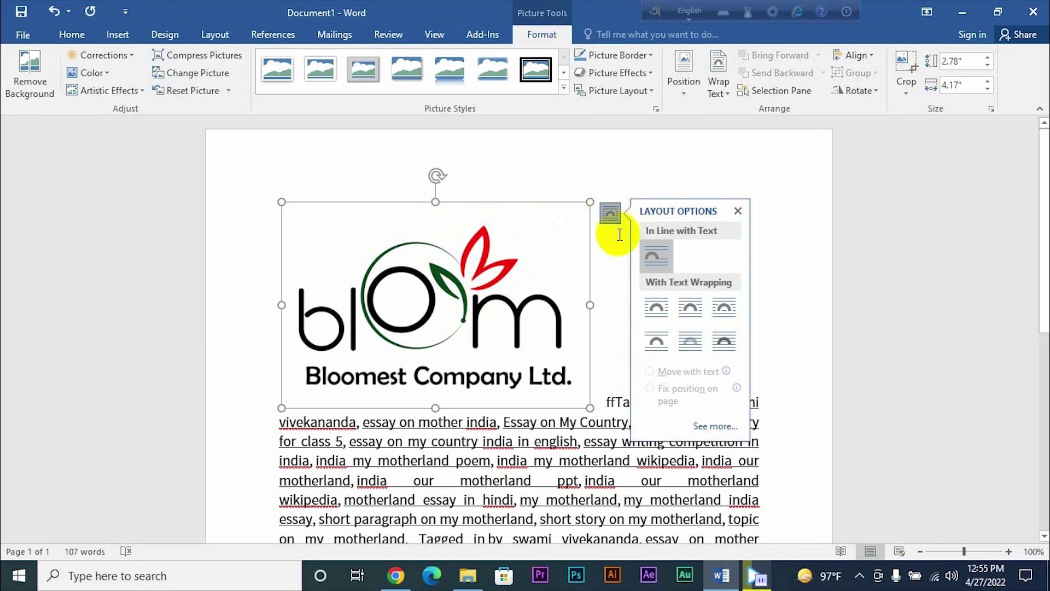
pyautogui.click(653, 305)
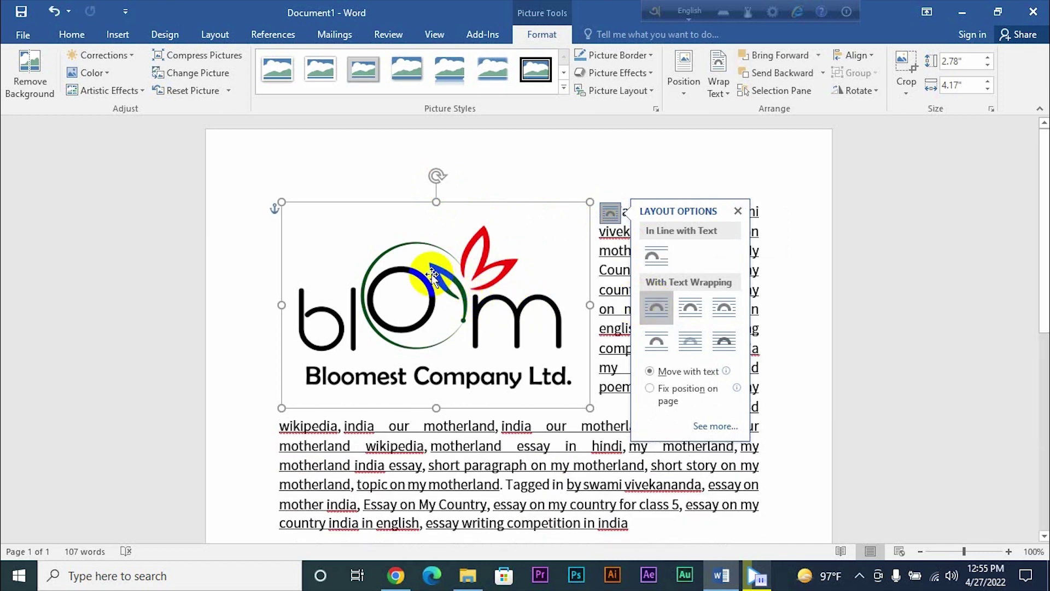
pyautogui.moveTo(432, 274); pyautogui.dragTo(520, 285)
pyautogui.scroll(-2, 499, 335)
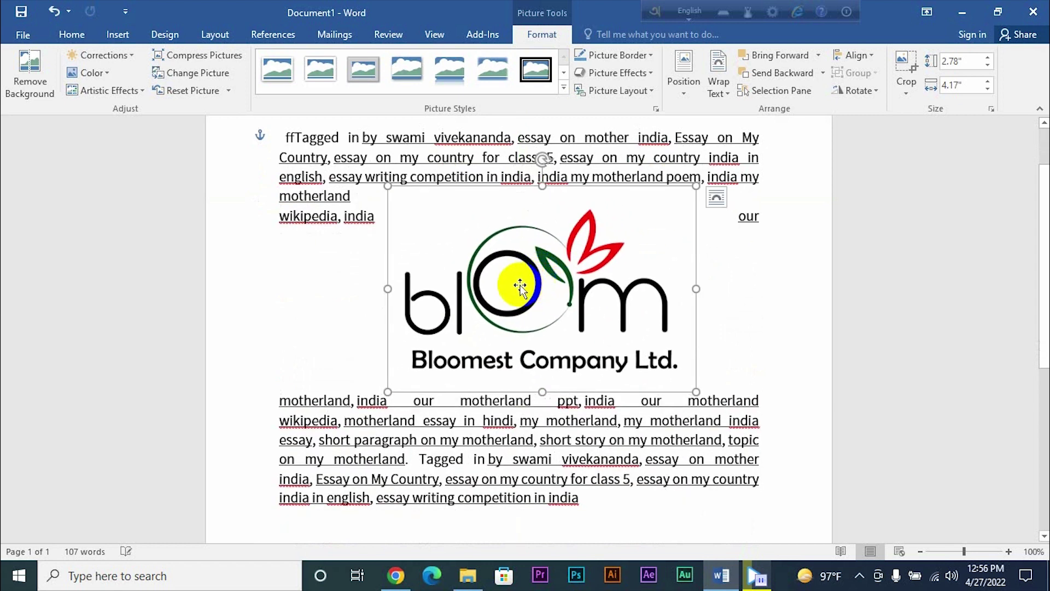
pyautogui.moveTo(617, 237); pyautogui.dragTo(593, 259)
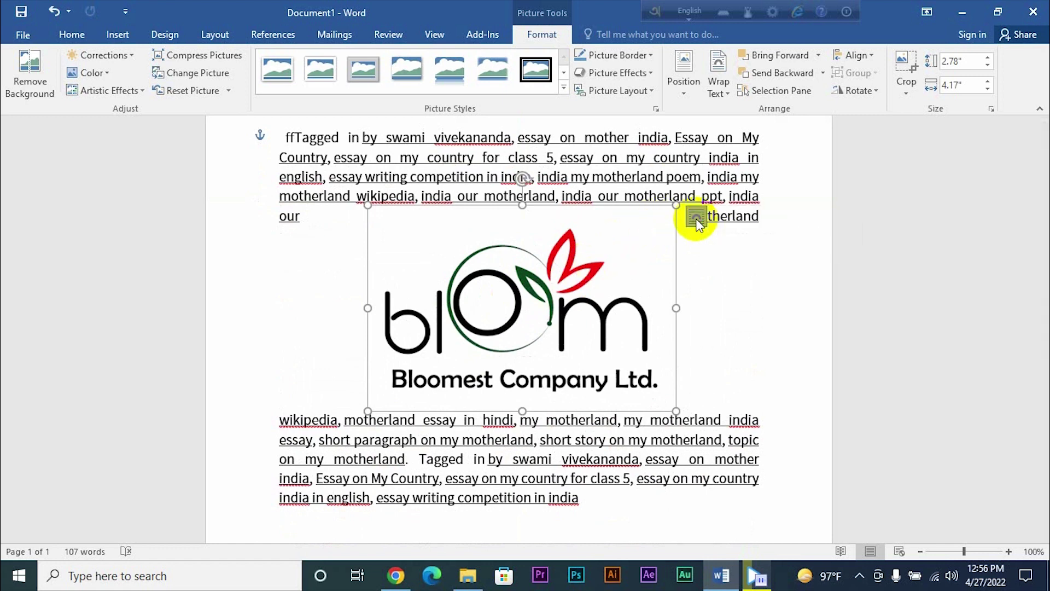
# Set the logo's text wrapping to Tight and move the logo up within the paragraph.
pyautogui.click(696, 219)
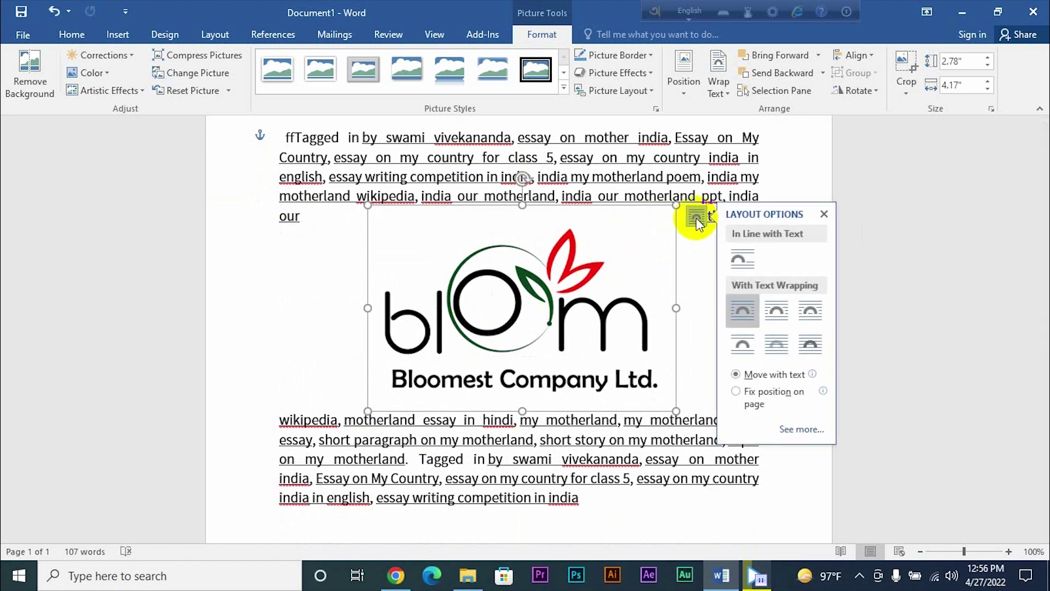
pyautogui.click(771, 310)
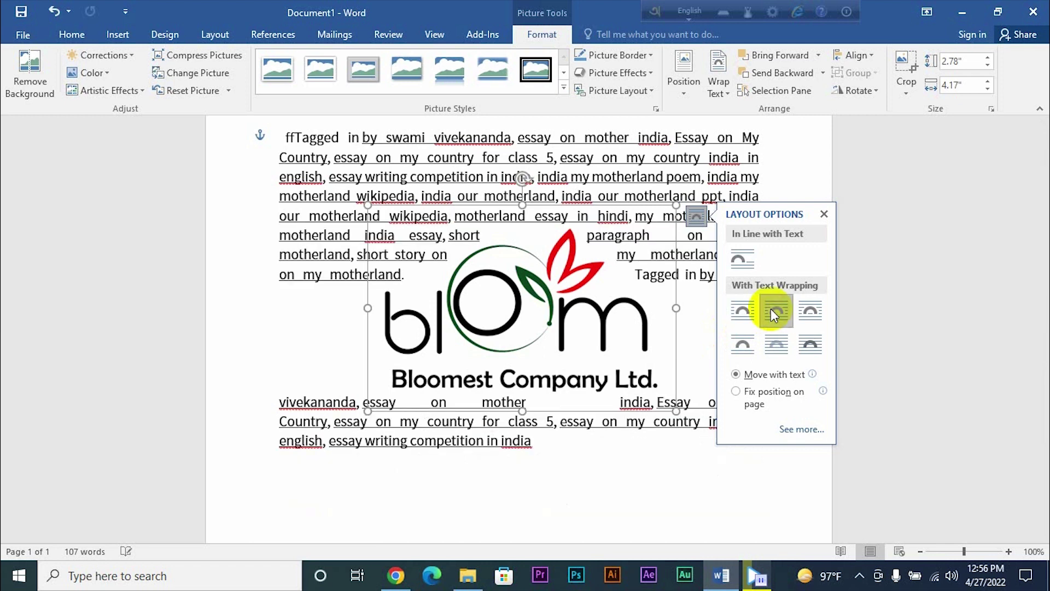
pyautogui.moveTo(542, 353); pyautogui.dragTo(498, 281)
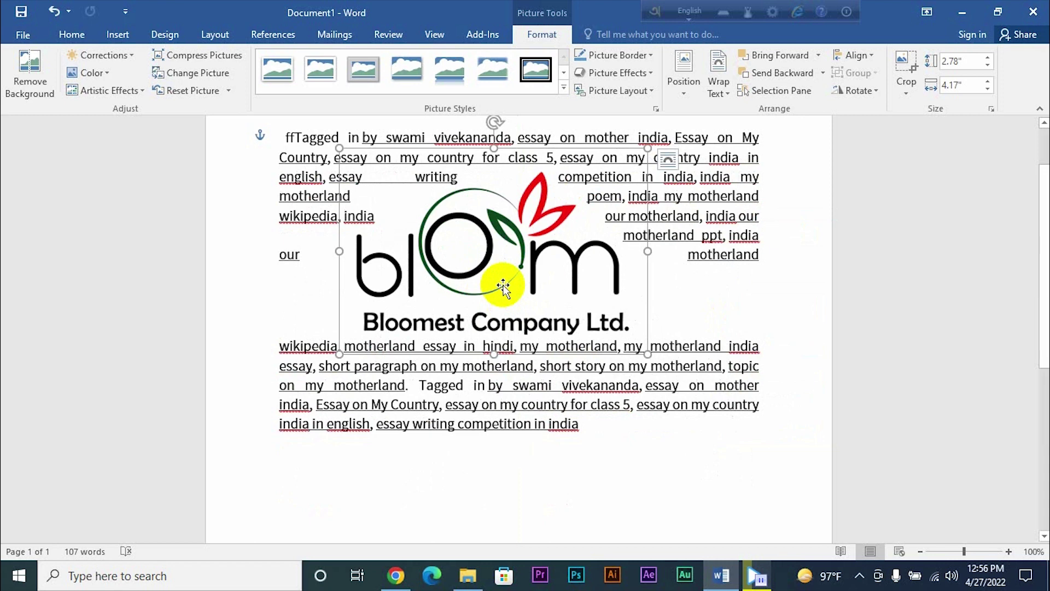
pyautogui.moveTo(534, 277); pyautogui.dragTo(557, 222)
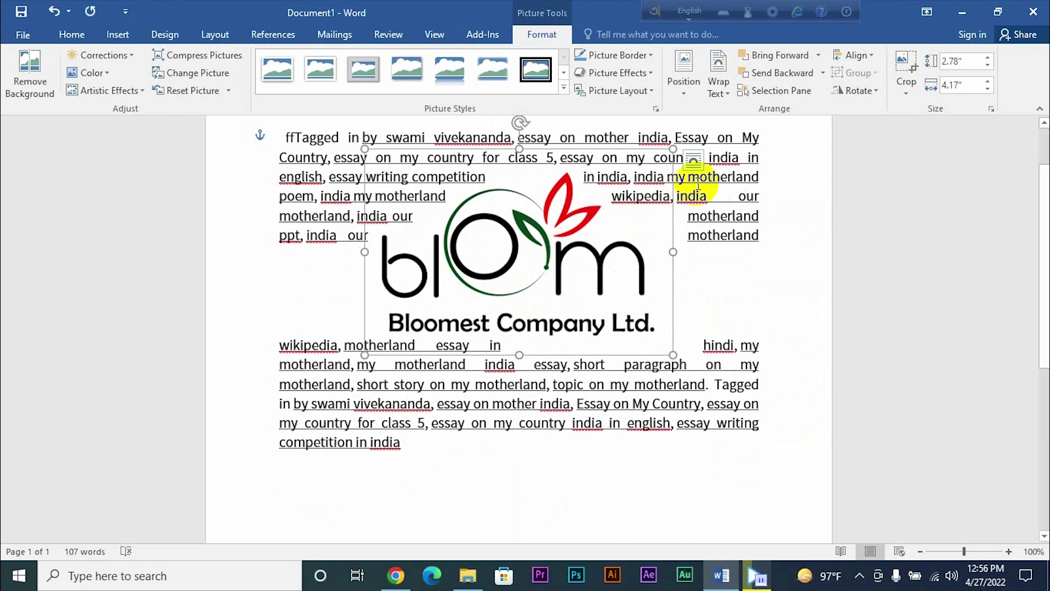
# Set the logo's text wrapping to Through and shift the logo slightly within the paragraph.
pyautogui.click(694, 161)
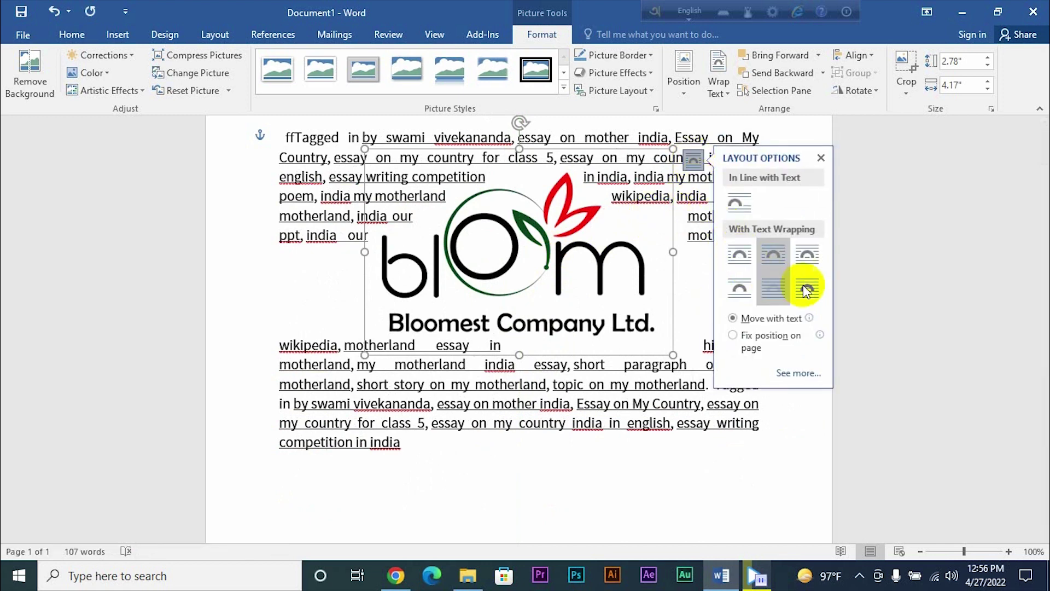
pyautogui.click(807, 255)
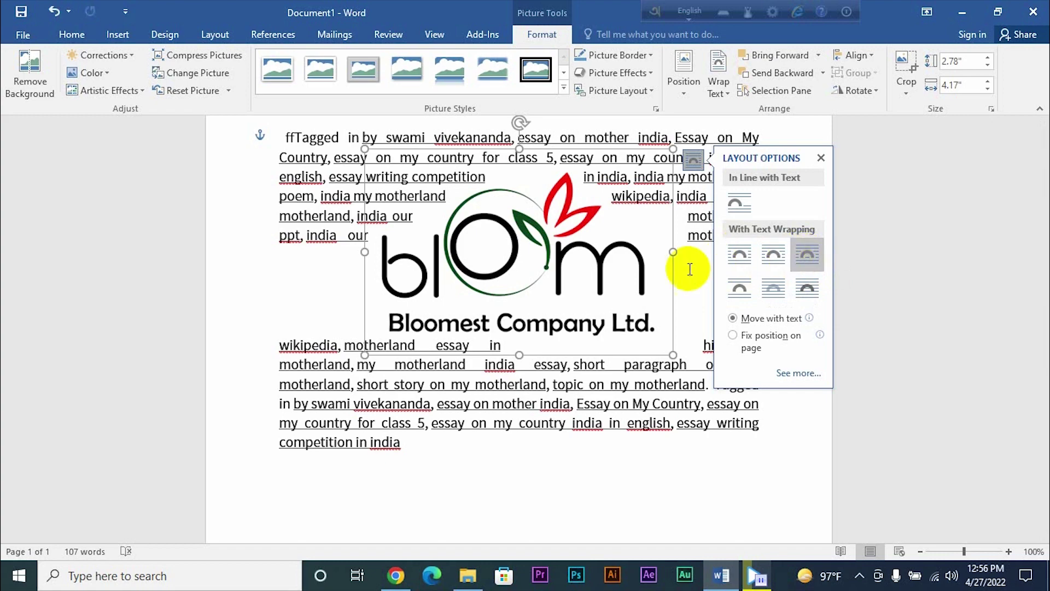
pyautogui.moveTo(555, 264); pyautogui.dragTo(579, 261)
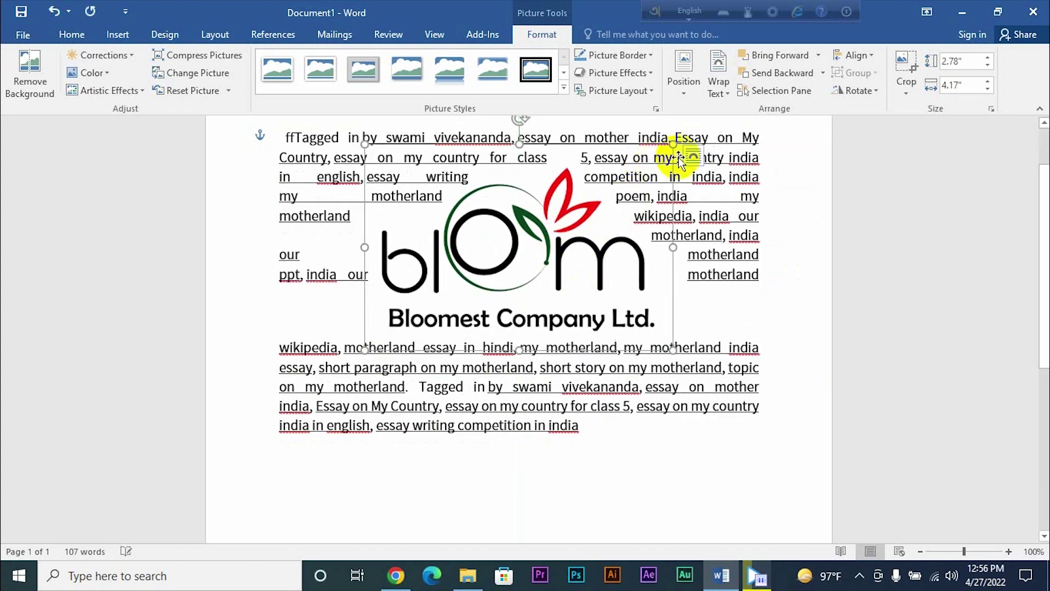
pyautogui.click(694, 155)
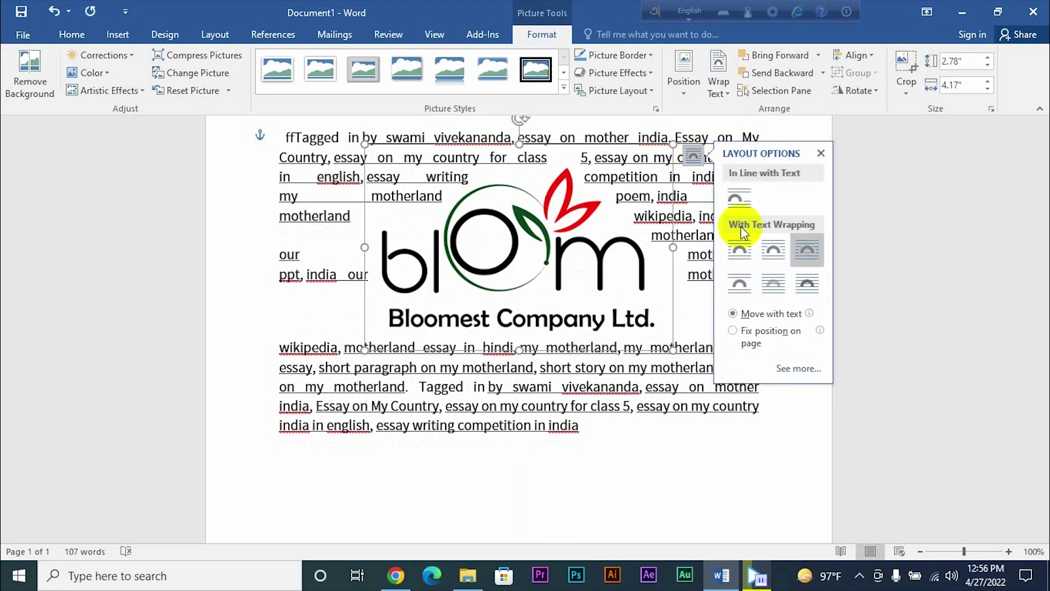
pyautogui.click(808, 250)
pyautogui.moveTo(510, 249)
pyautogui.mouseDown()
pyautogui.moveTo(488, 307)
pyautogui.moveTo(488, 286)
pyautogui.moveTo(509, 258)
pyautogui.mouseUp()
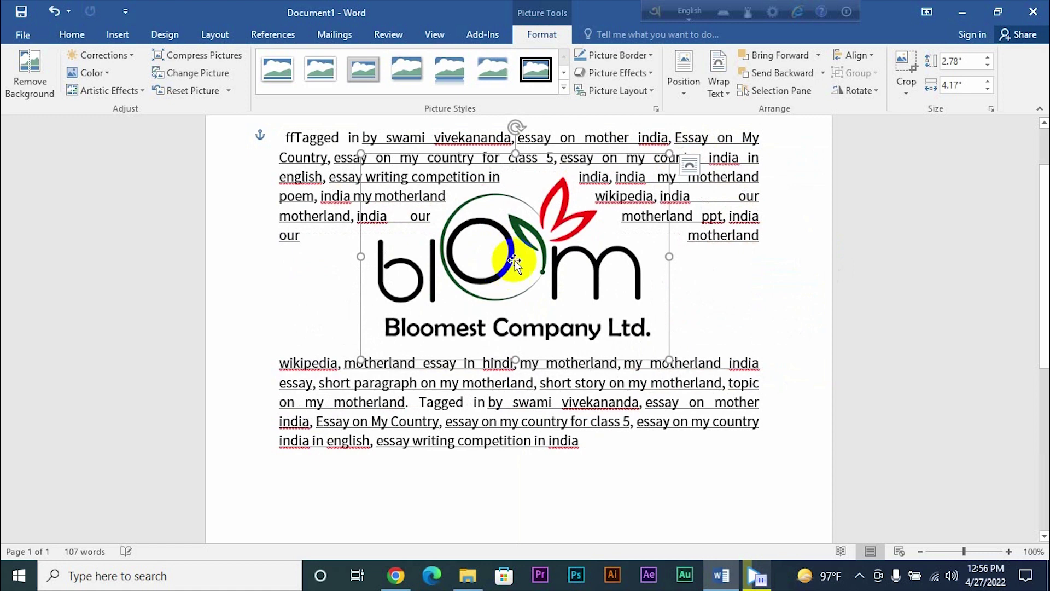
# Set the logo's text wrapping to Top and Bottom and move the logo down a few lines.
pyautogui.click(690, 164)
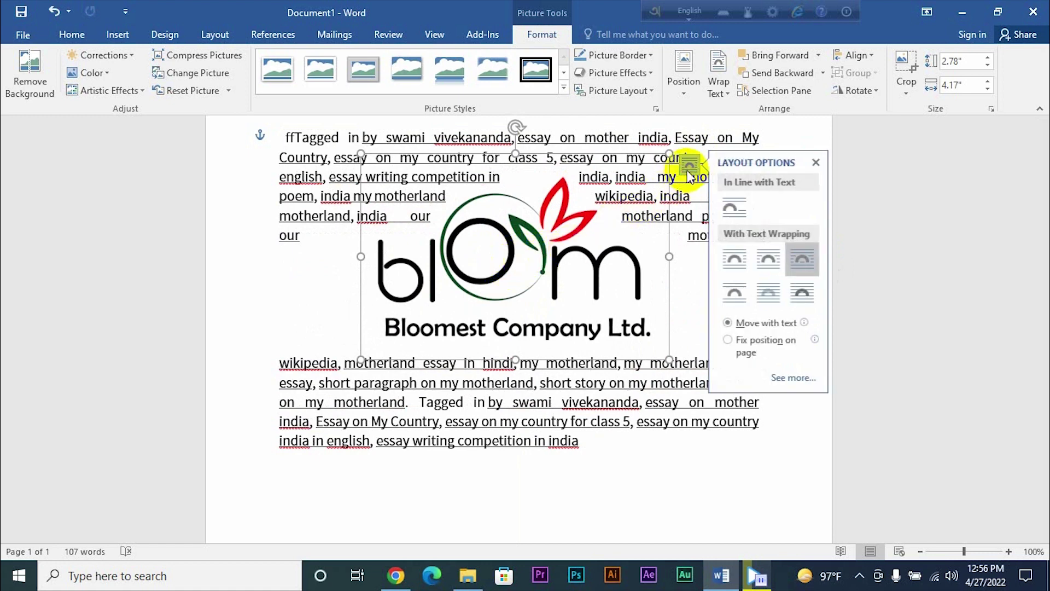
pyautogui.click(737, 294)
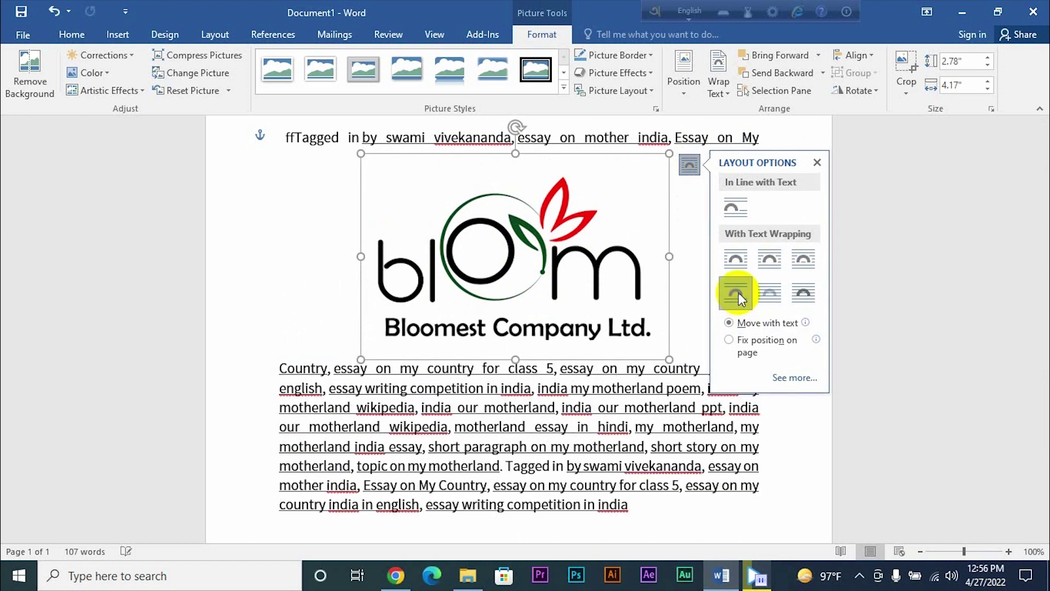
pyautogui.moveTo(540, 276)
pyautogui.mouseDown()
pyautogui.moveTo(507, 332)
pyautogui.moveTo(546, 295)
pyautogui.mouseUp()
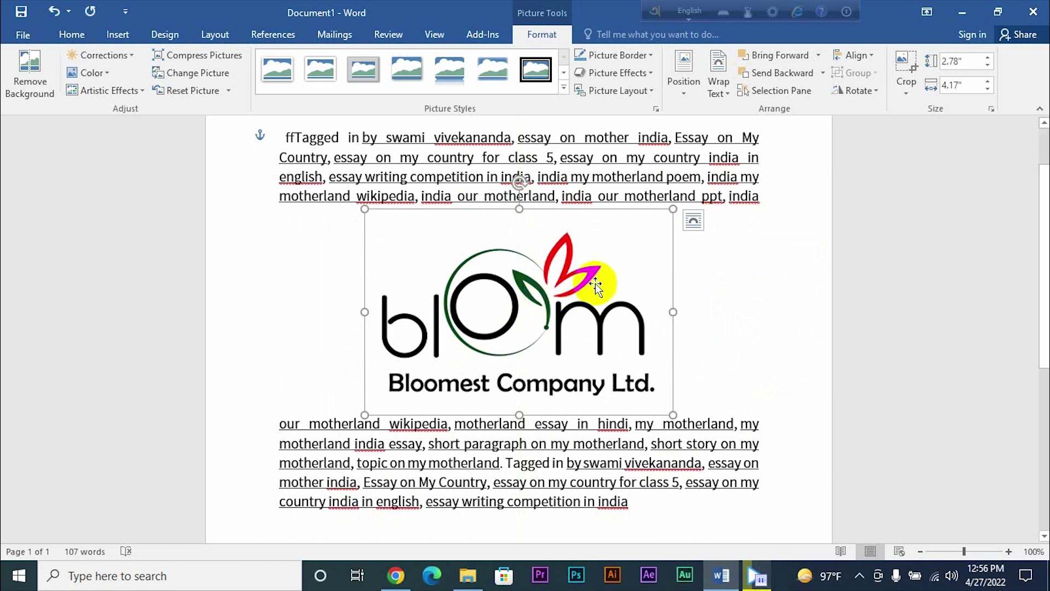
# Set the logo's text wrapping to Behind Text and move the logo up behind the paragraph.
pyautogui.click(691, 221)
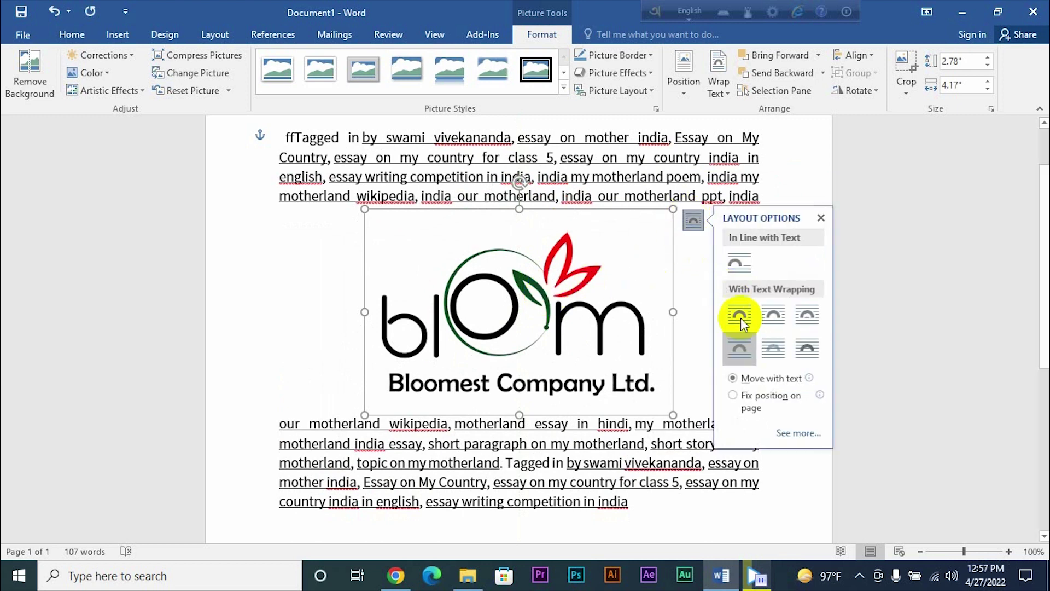
pyautogui.click(769, 347)
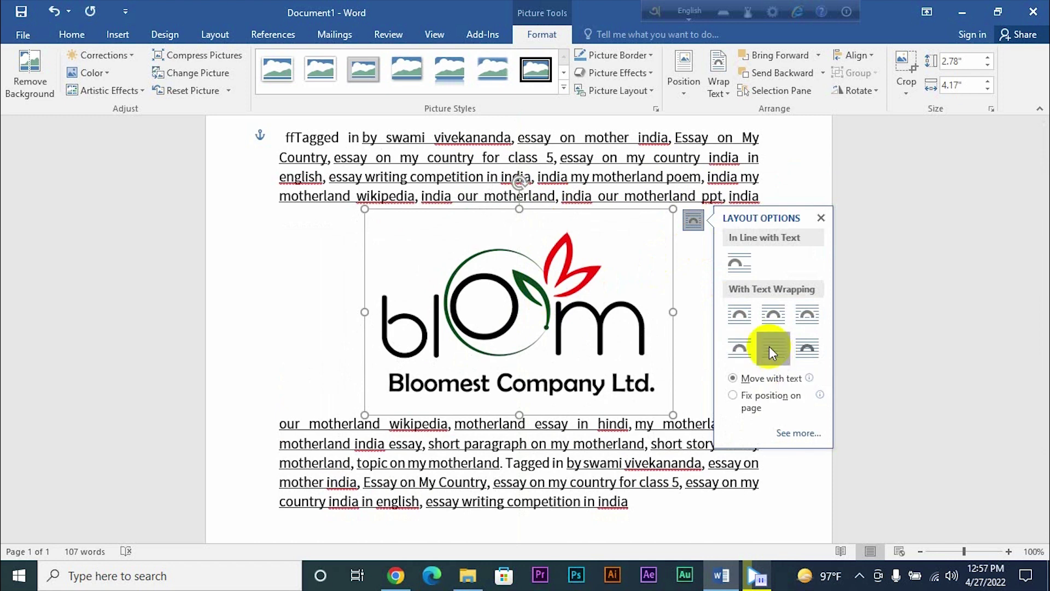
pyautogui.moveTo(605, 348); pyautogui.dragTo(601, 237)
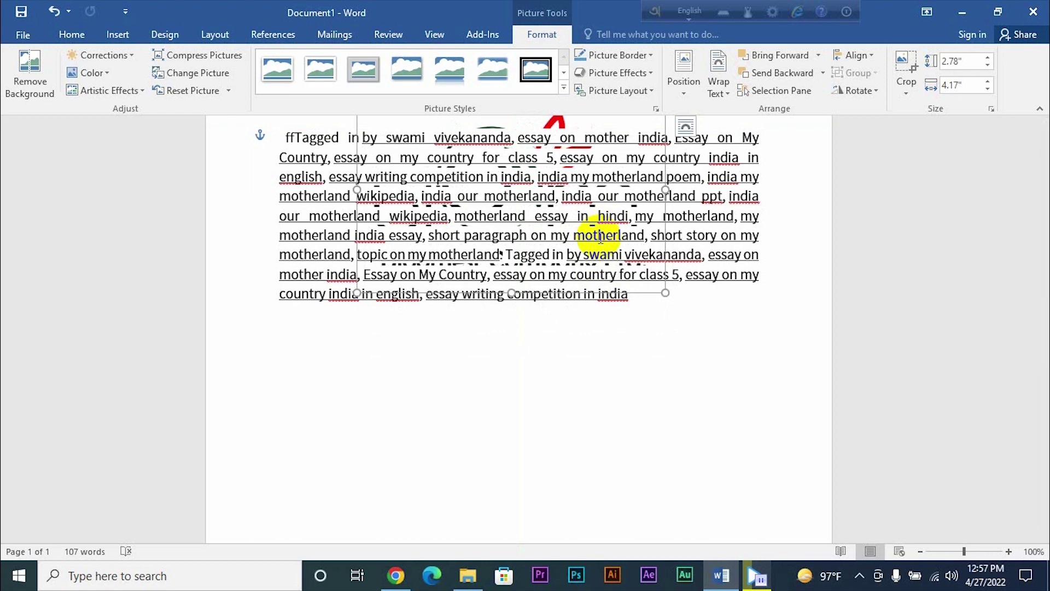
# Set the logo's text wrapping to In Front of Text and move the logo slightly down and to the right over the paragraph.
pyautogui.scroll(2, 621, 270)
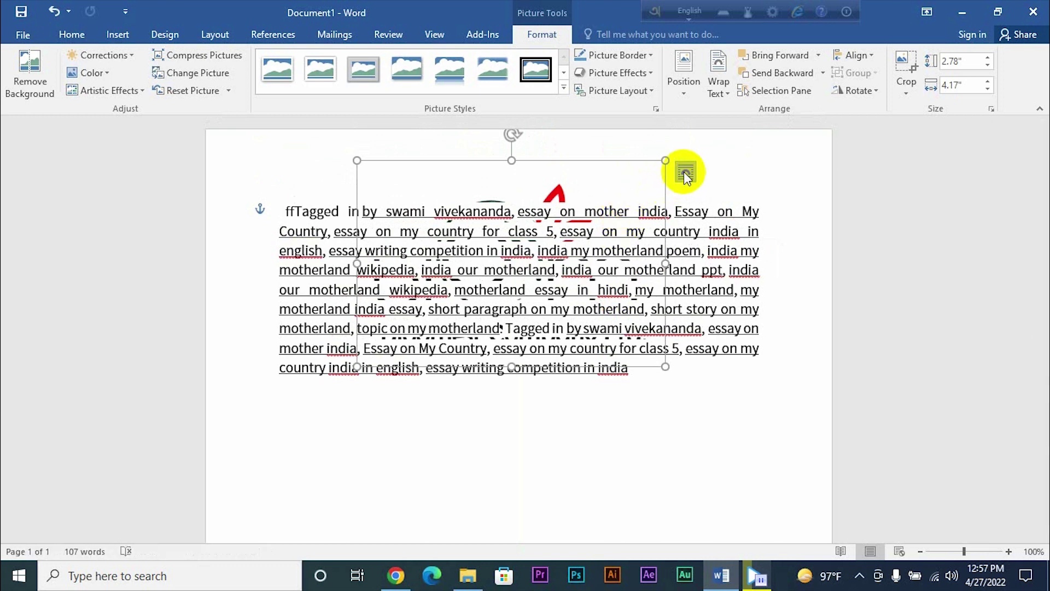
pyautogui.click(685, 181)
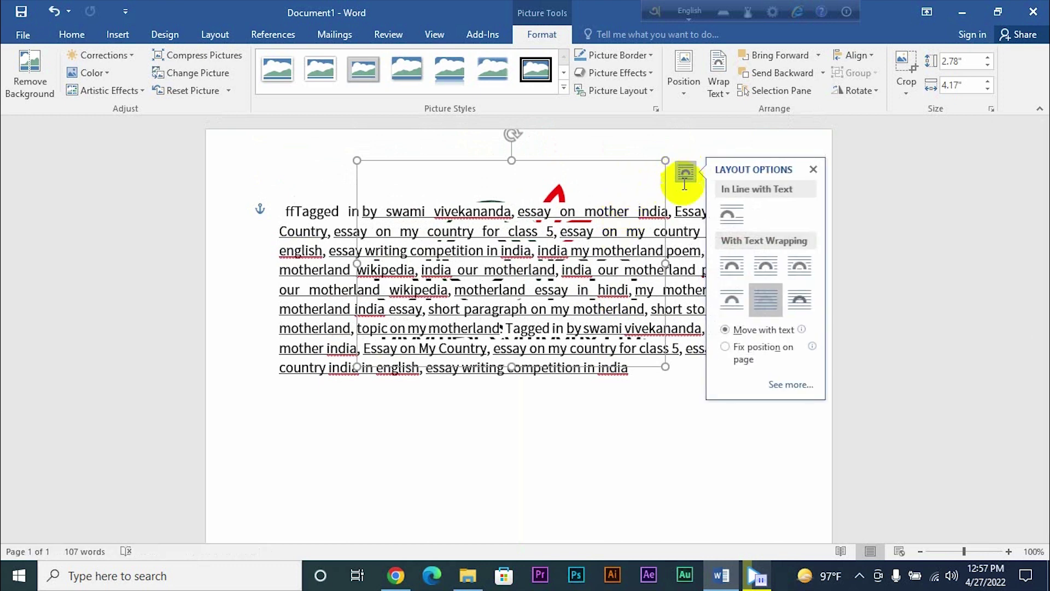
pyautogui.click(799, 301)
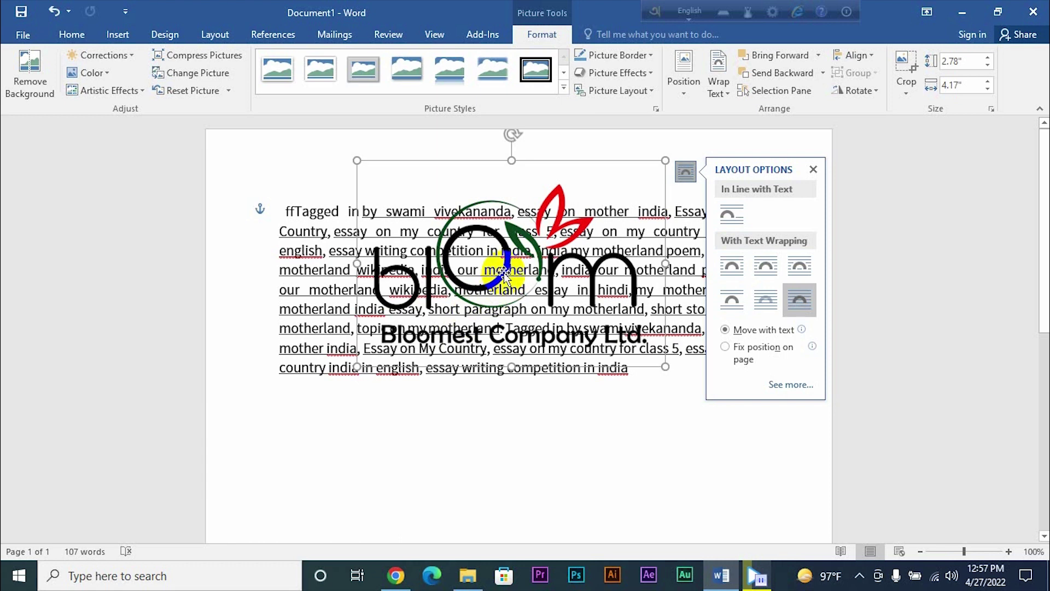
pyautogui.moveTo(513, 268); pyautogui.dragTo(551, 289)
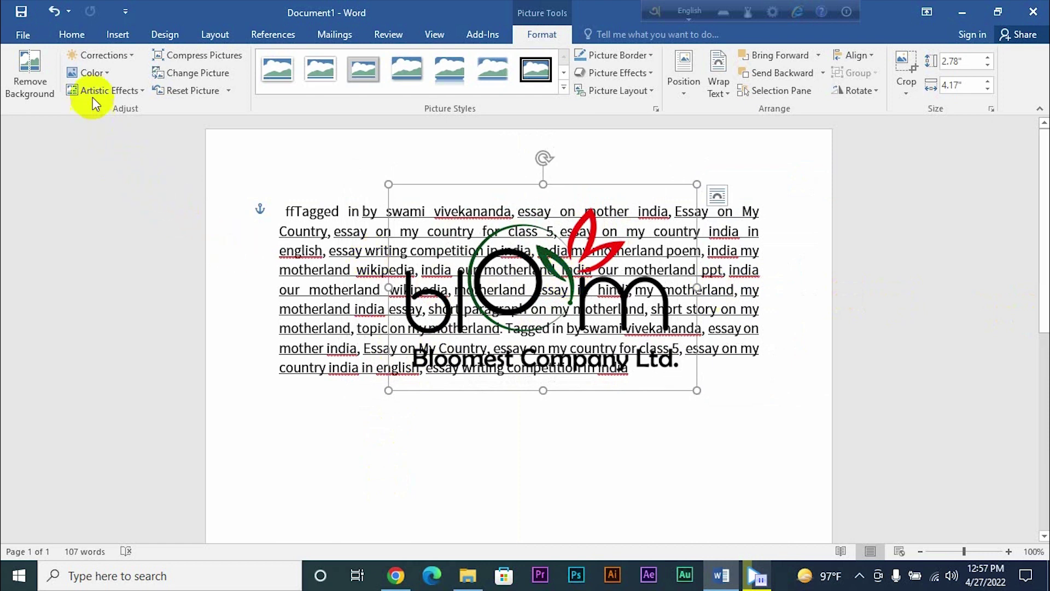
# Enlarge the logo to about 3.18" by 4.77" and move it down so it only overlaps the paragraph's last lines.
pyautogui.click(119, 55)
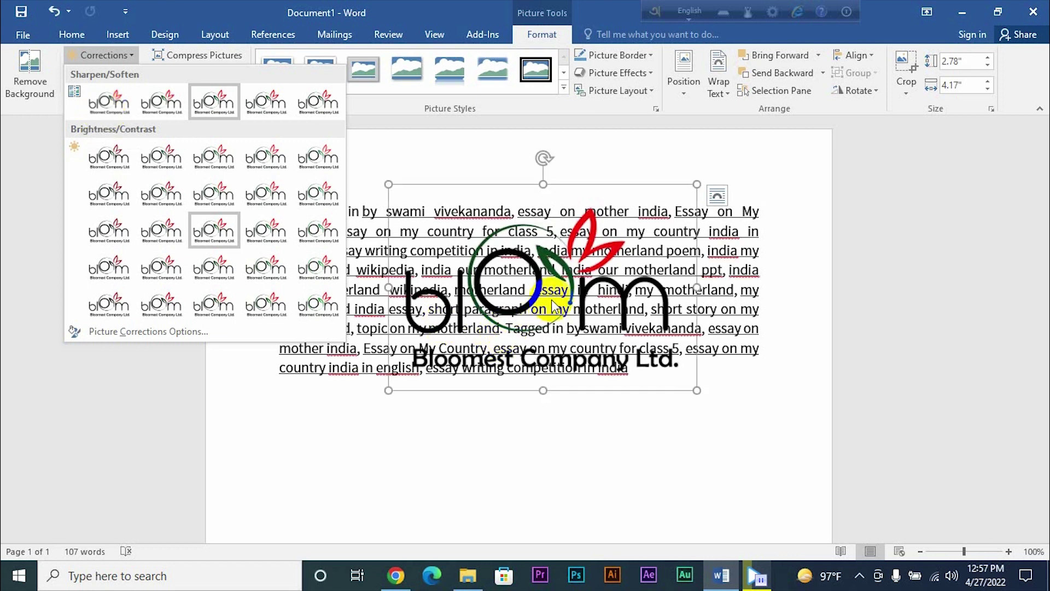
pyautogui.click(557, 267)
pyautogui.moveTo(697, 185); pyautogui.dragTo(739, 159)
pyautogui.moveTo(610, 288); pyautogui.dragTo(599, 398)
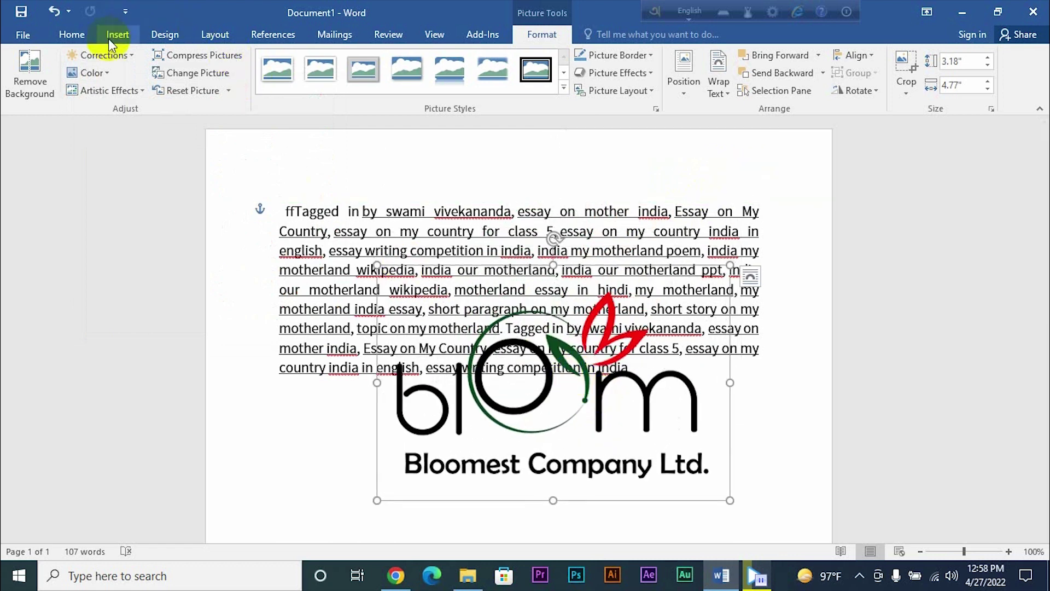
# Soften the logo by 50% and open its detailed picture correction settings.
pyautogui.click(104, 54)
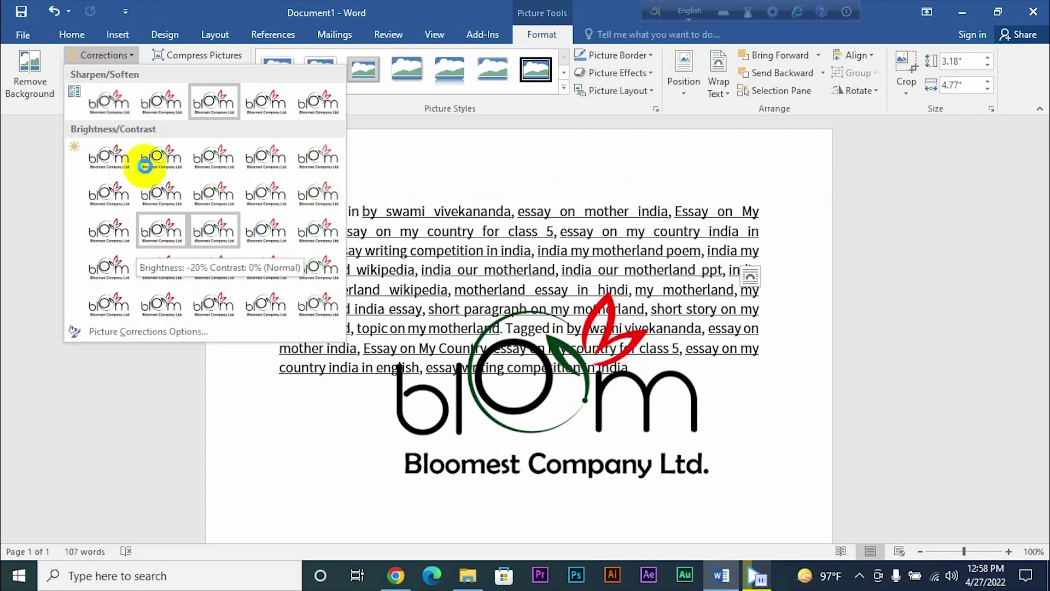
pyautogui.click(107, 112)
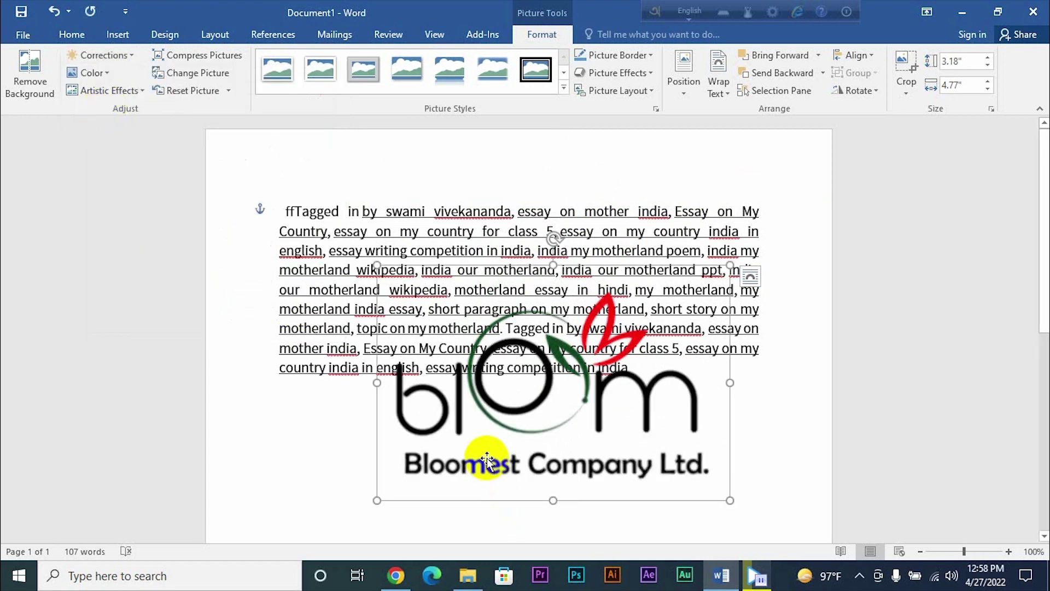
pyautogui.click(93, 57)
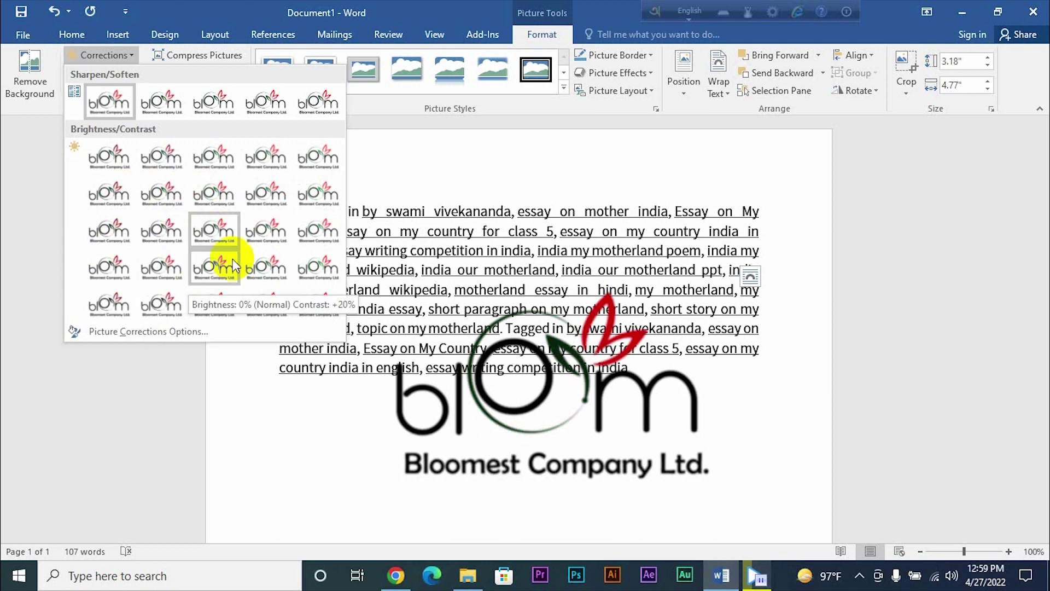
pyautogui.click(114, 331)
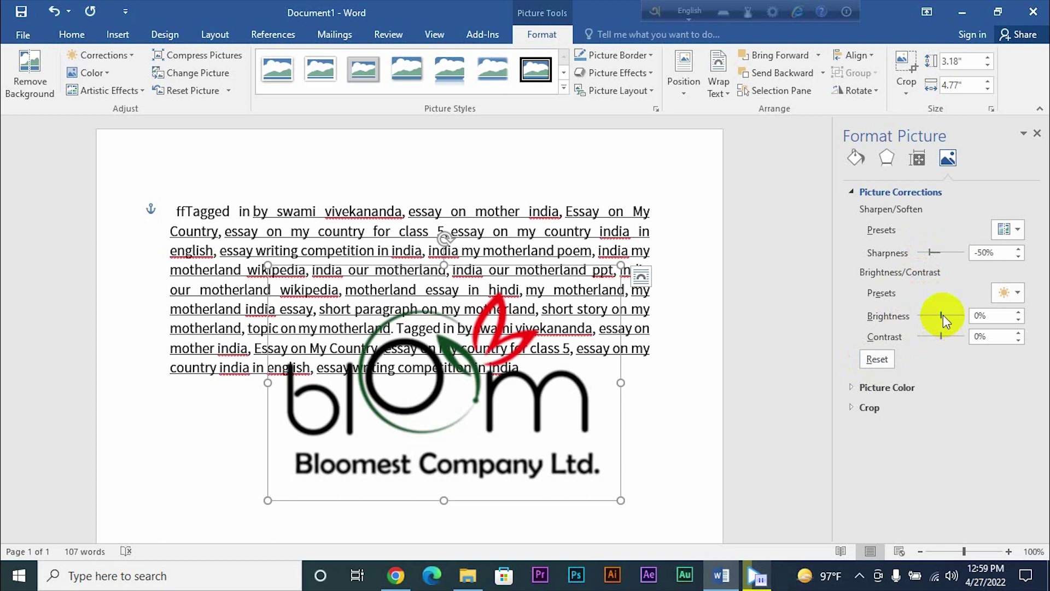
# Try brightness -42%, contrast -11% and sharpness -42% on the logo, and reset all its picture corrections.
pyautogui.moveTo(940, 315); pyautogui.dragTo(933, 337)
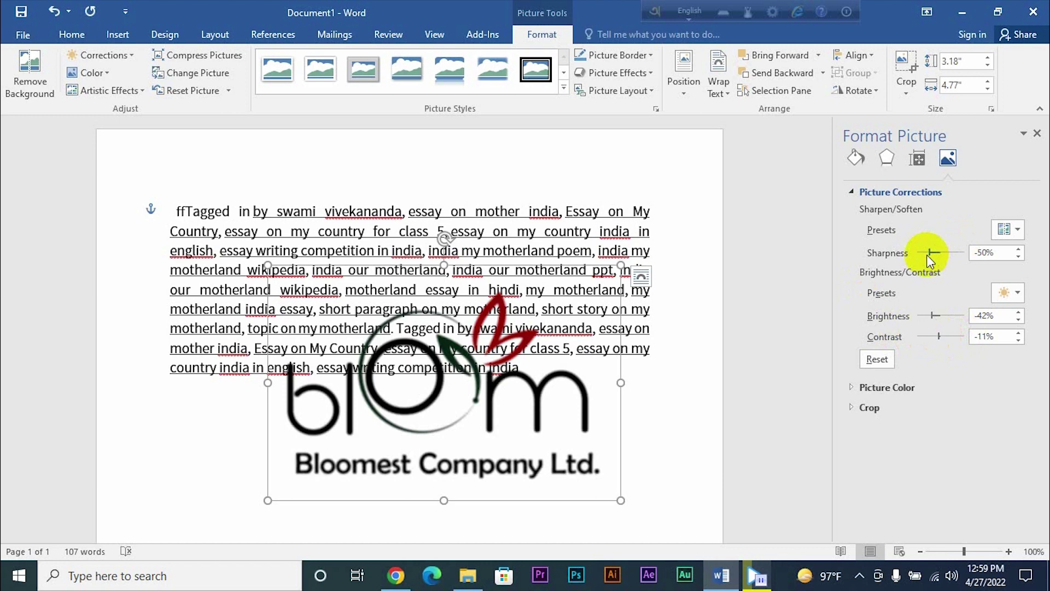
pyautogui.click(941, 252)
pyautogui.moveTo(941, 252)
pyautogui.mouseDown()
pyautogui.moveTo(964, 252)
pyautogui.moveTo(910, 252)
pyautogui.moveTo(932, 253)
pyautogui.mouseUp()
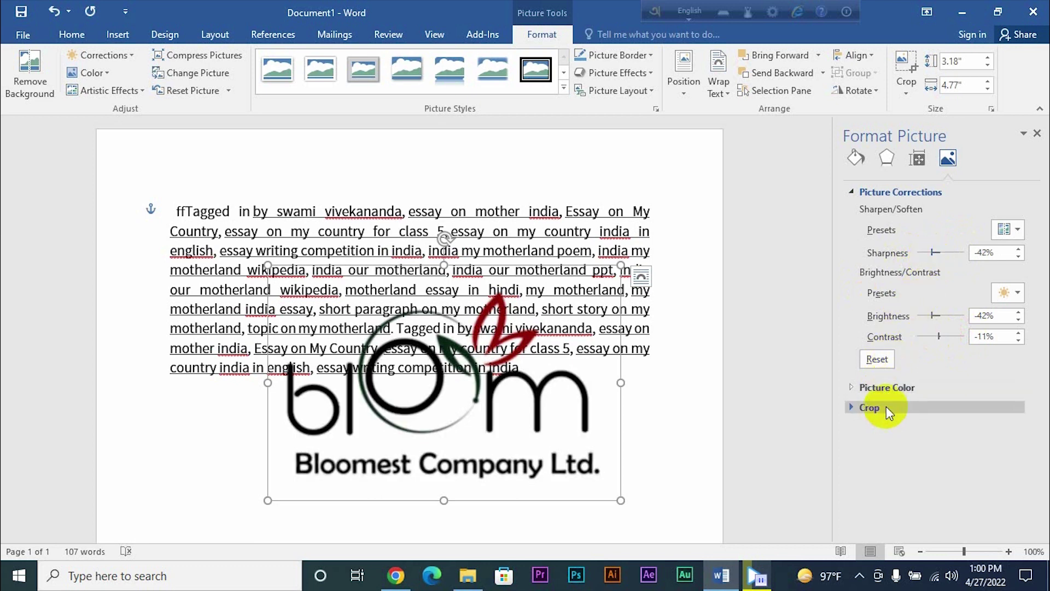
pyautogui.click(878, 358)
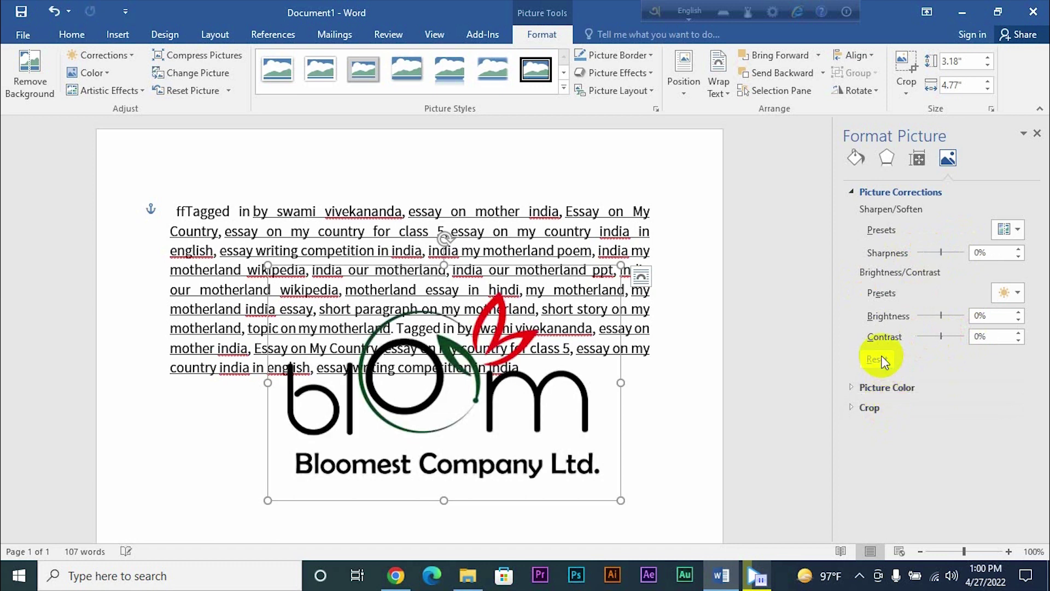
# Try a color temperature of 3,469 and 37% saturation on the logo, reset its picture color and close the formatting pane.
pyautogui.click(877, 389)
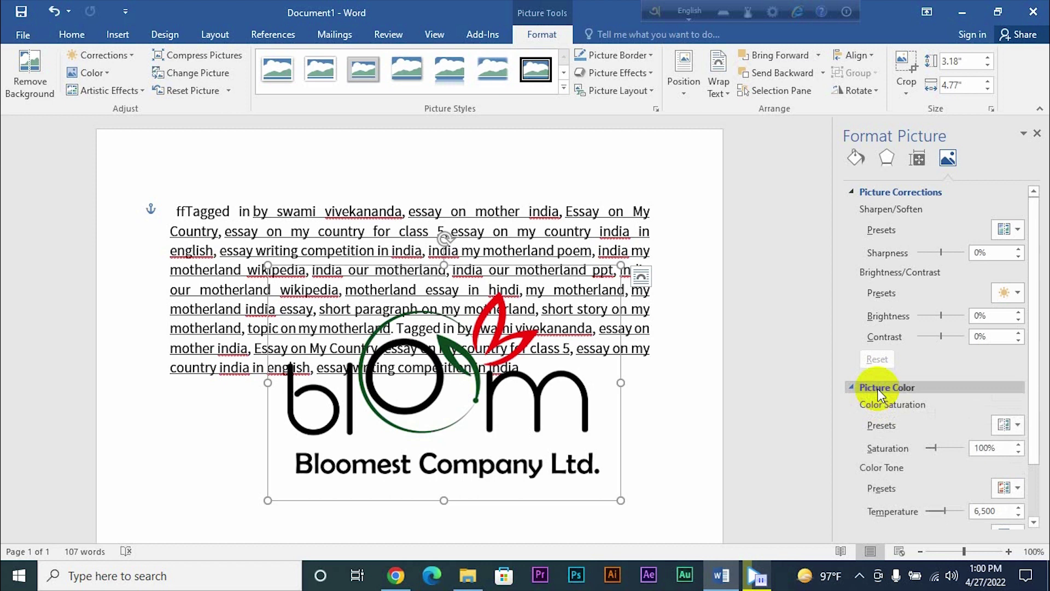
pyautogui.scroll(-1, 946, 428)
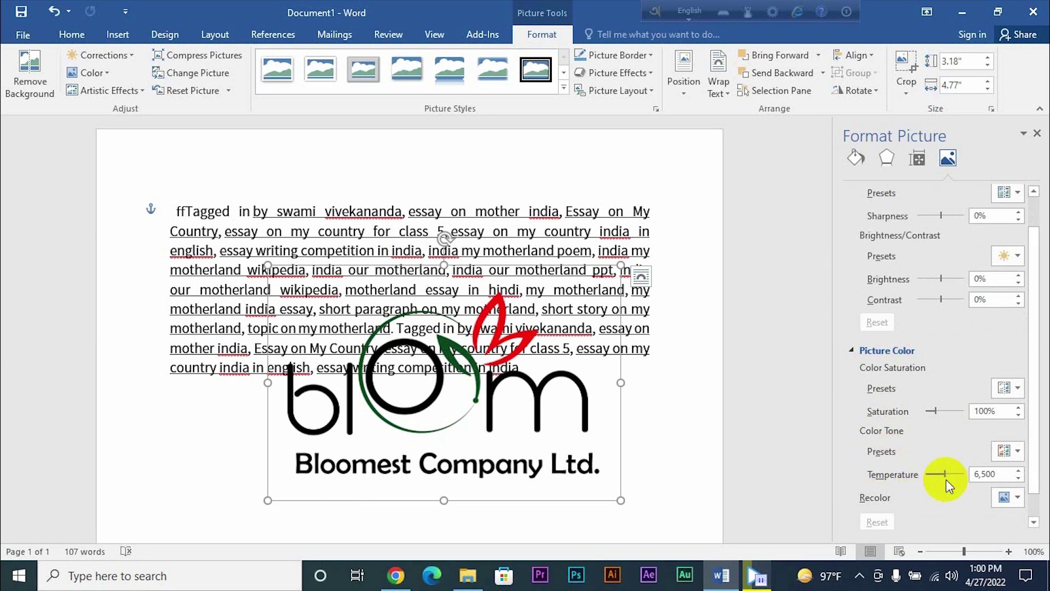
pyautogui.scroll(-1, 948, 485)
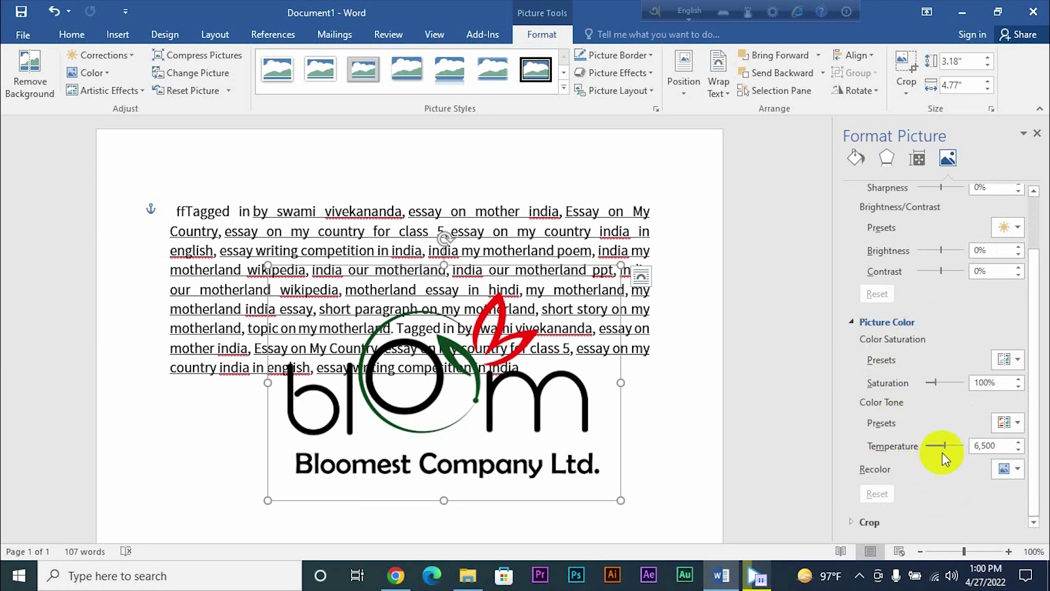
pyautogui.moveTo(945, 445)
pyautogui.mouseDown()
pyautogui.moveTo(954, 446)
pyautogui.moveTo(930, 446)
pyautogui.mouseUp()
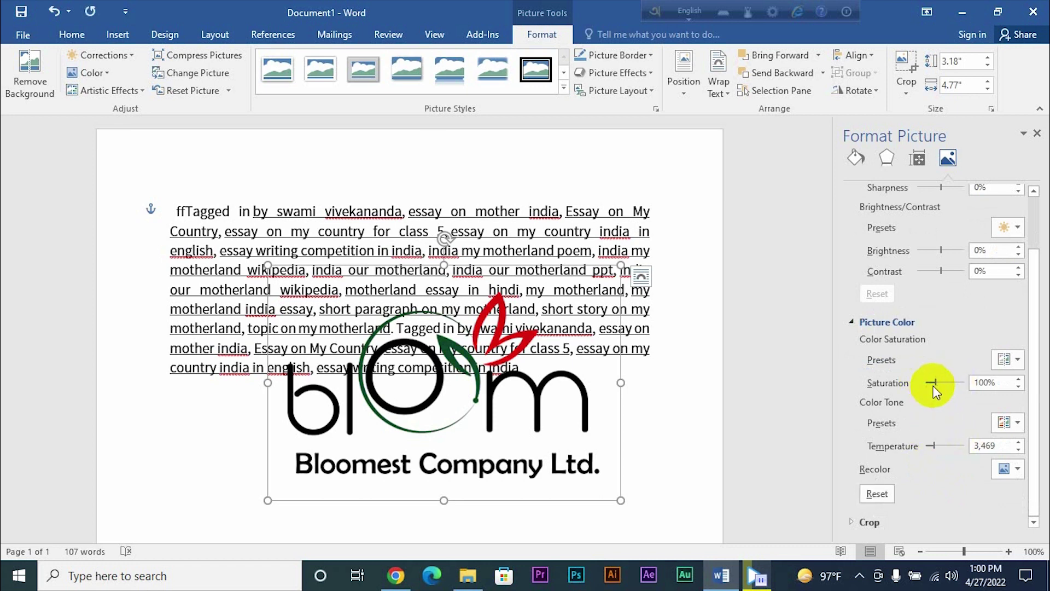
pyautogui.moveTo(936, 386)
pyautogui.mouseDown()
pyautogui.moveTo(950, 386)
pyautogui.moveTo(929, 388)
pyautogui.mouseUp()
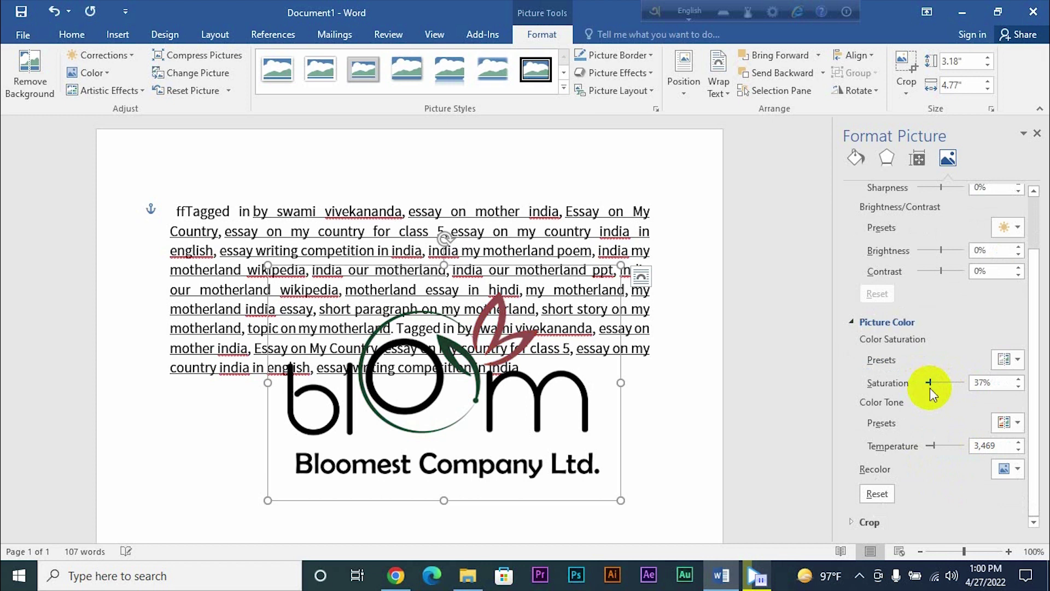
pyautogui.click(883, 492)
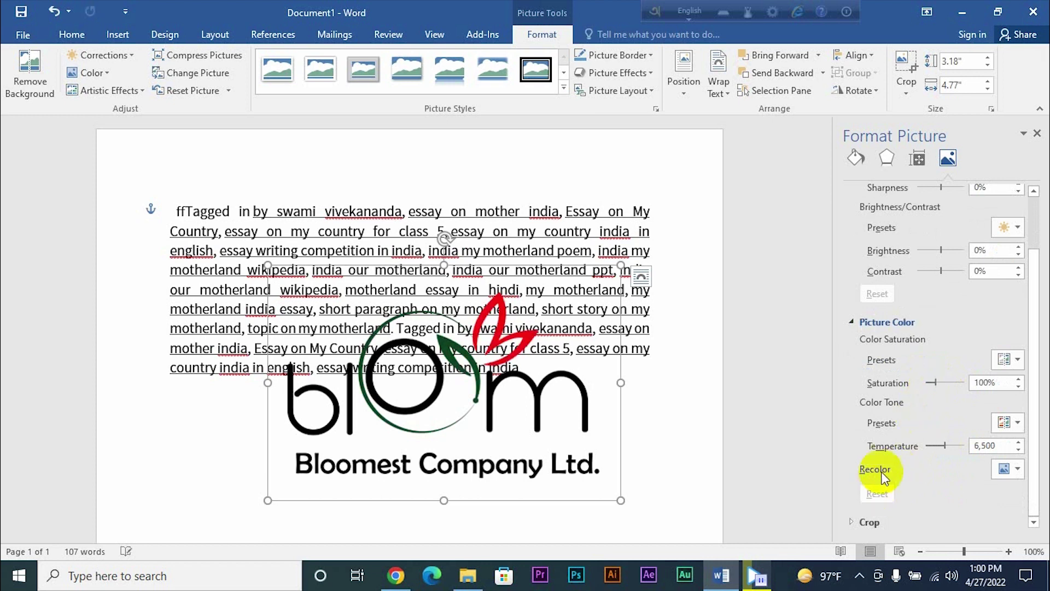
pyautogui.click(868, 521)
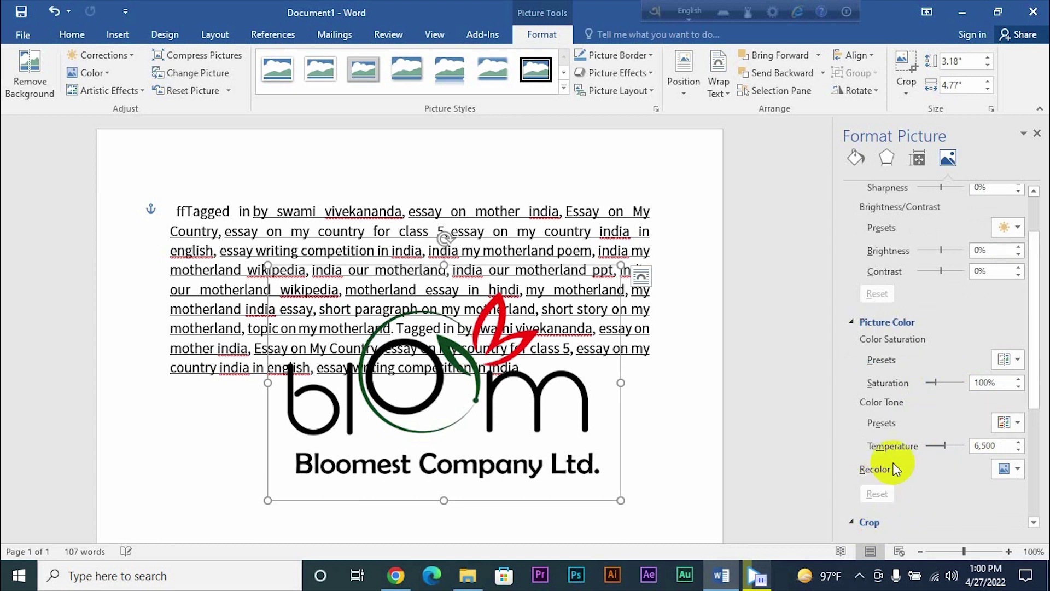
pyautogui.click(1038, 135)
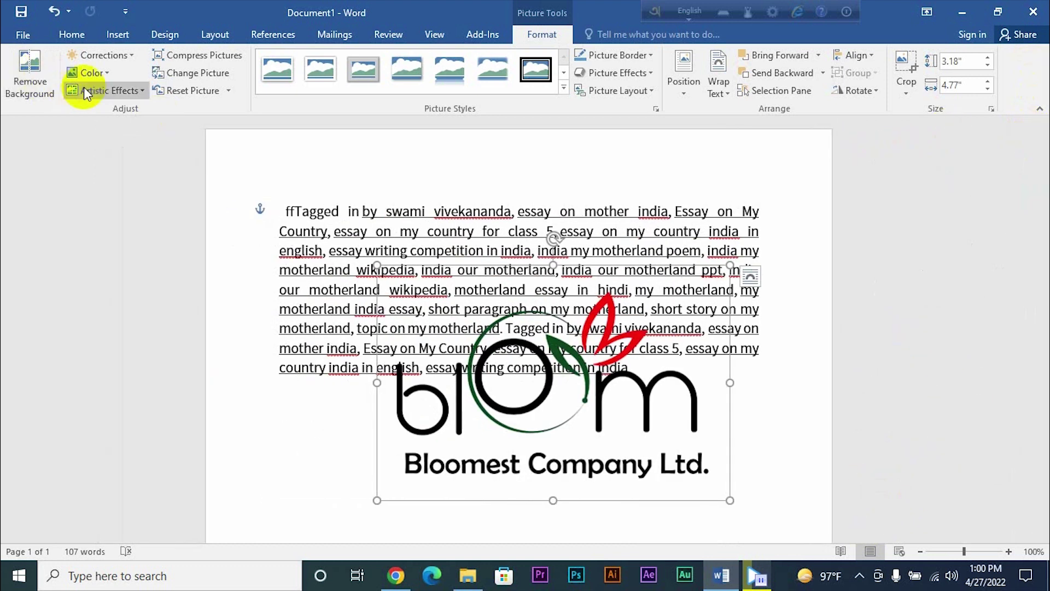
# Preview the logo's recolor presets and try the Set Transparent Color tool.
pyautogui.click(107, 74)
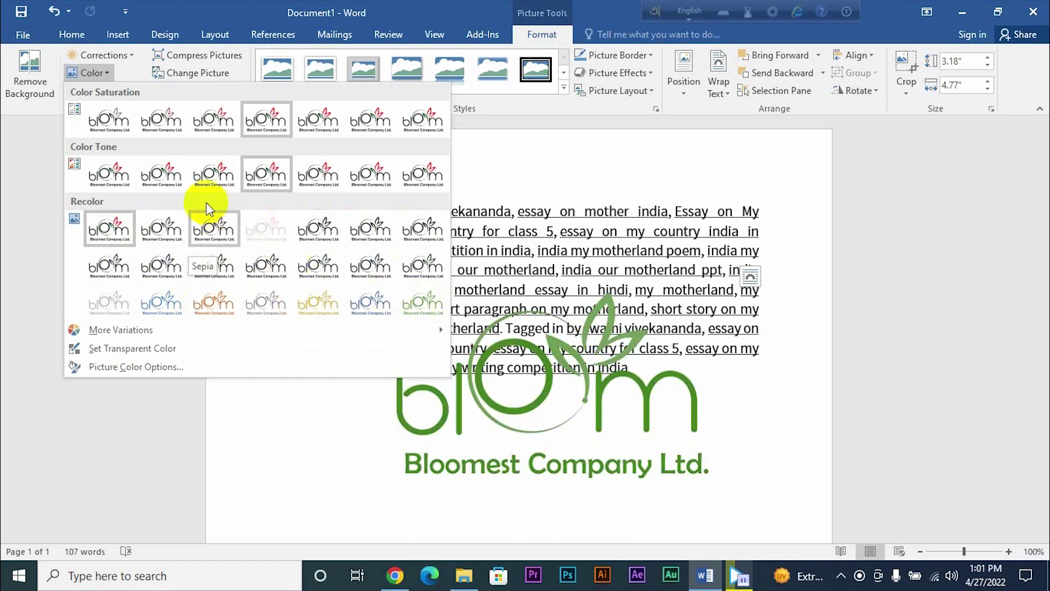
pyautogui.moveTo(112, 338)
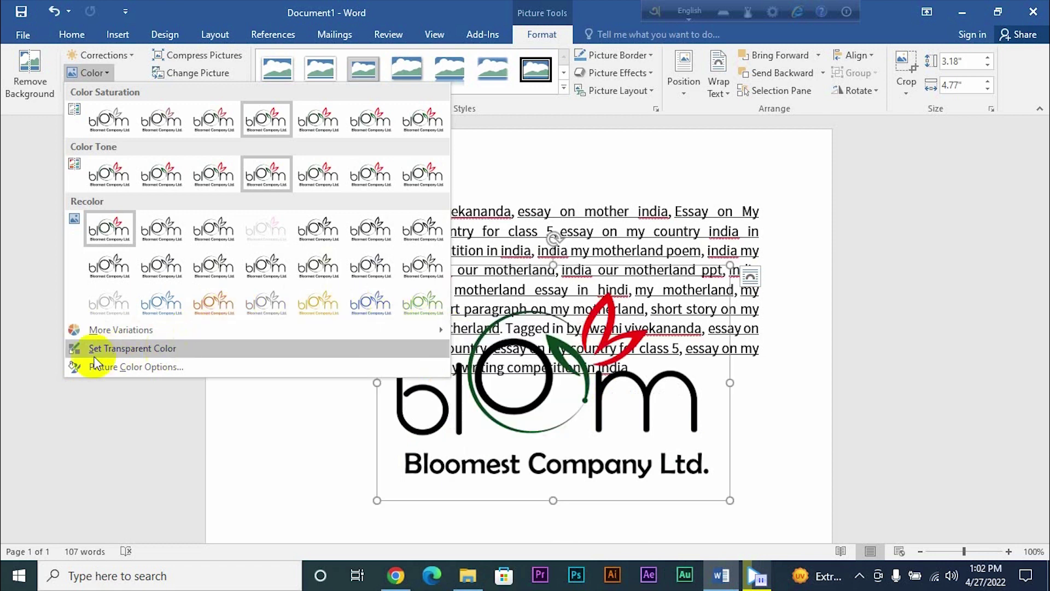
pyautogui.click(147, 354)
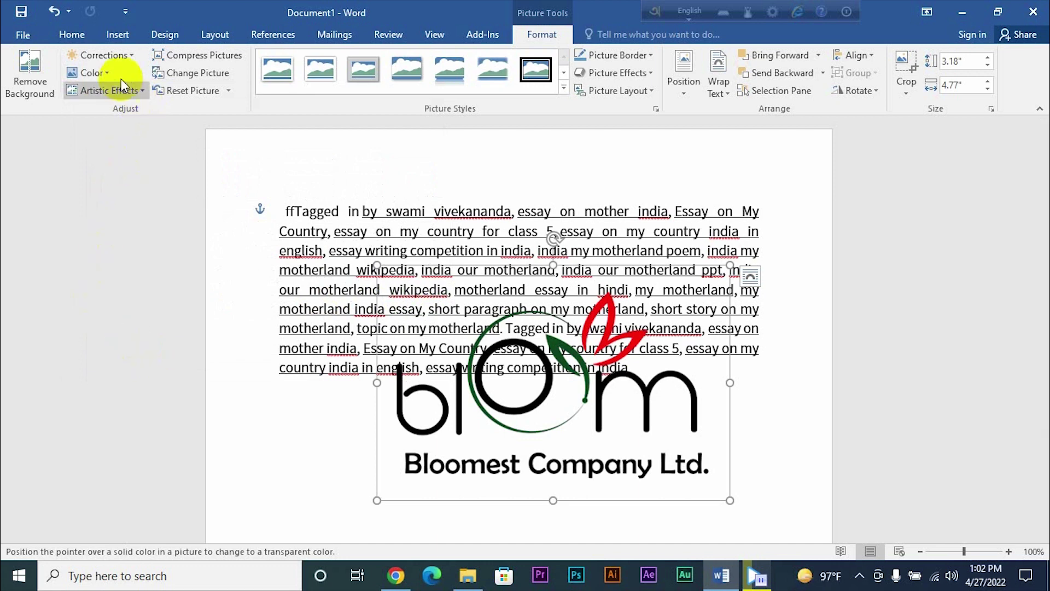
pyautogui.click(85, 73)
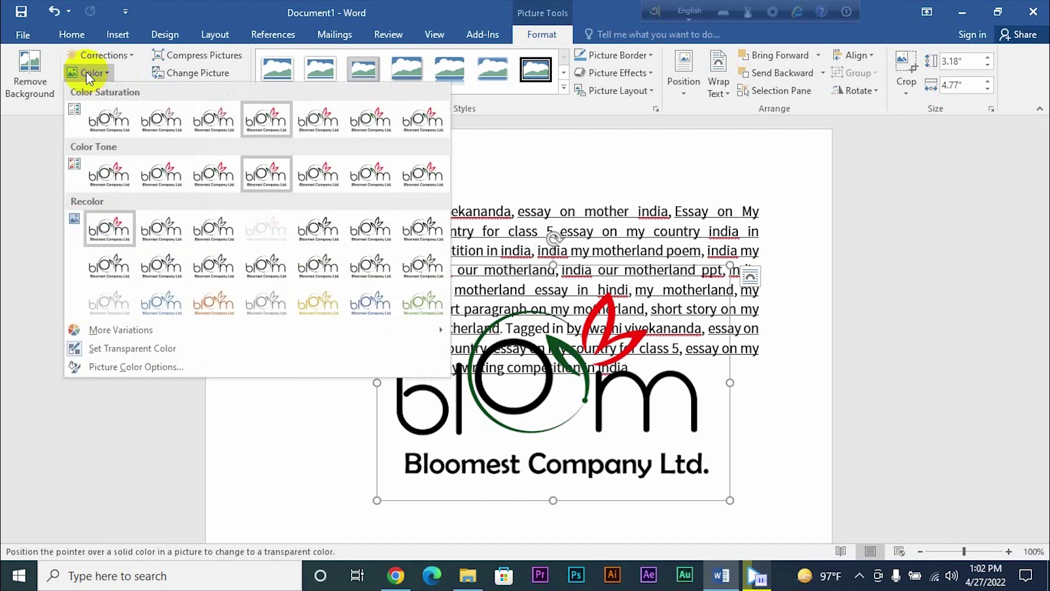
pyautogui.click(100, 350)
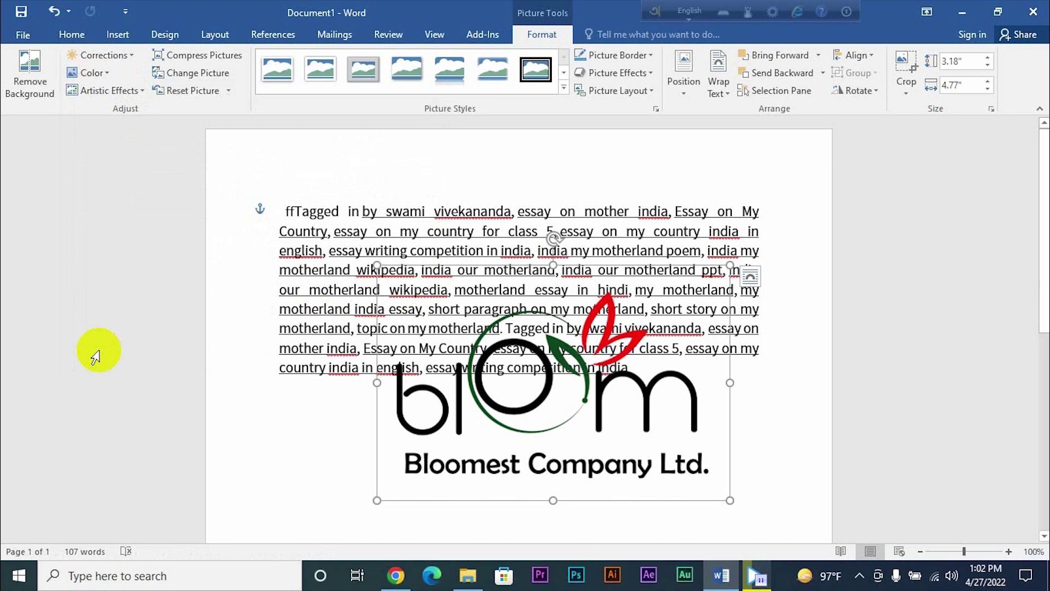
pyautogui.click(90, 73)
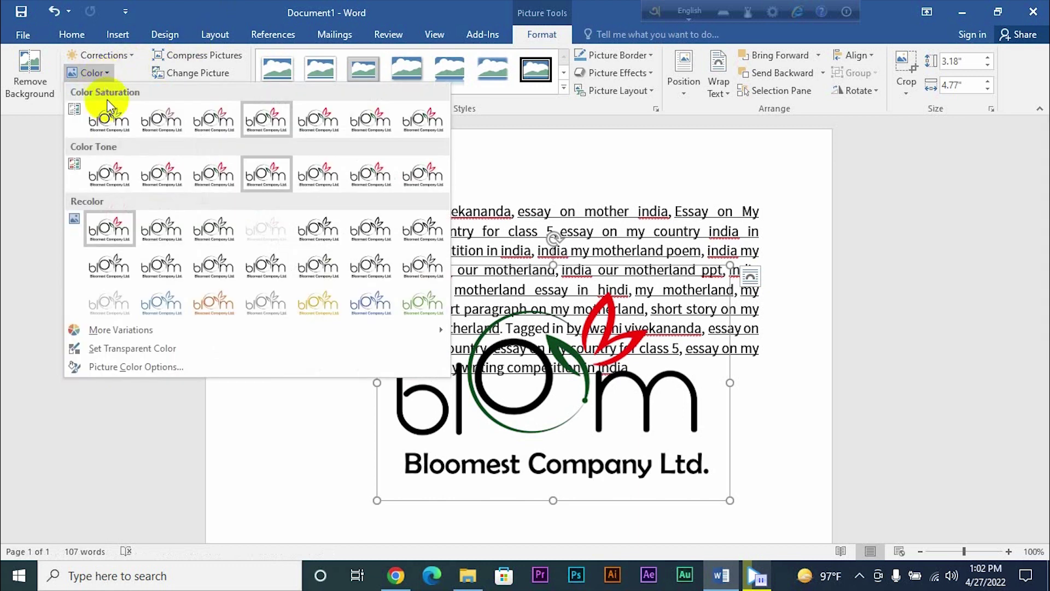
pyautogui.click(133, 348)
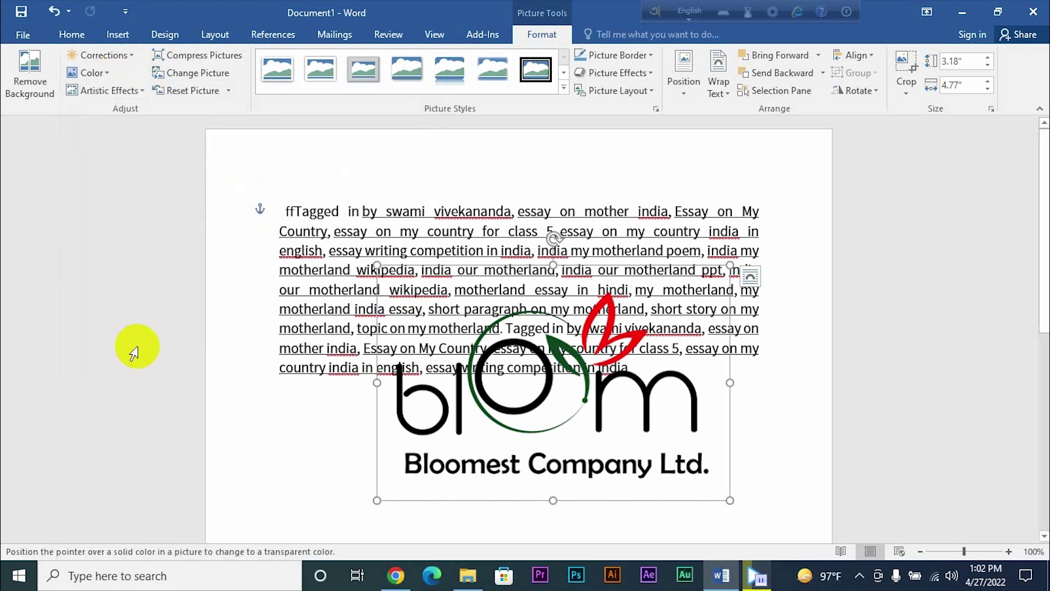
# View the additional recolor variations for the logo and open its detailed picture color options.
pyautogui.click(92, 73)
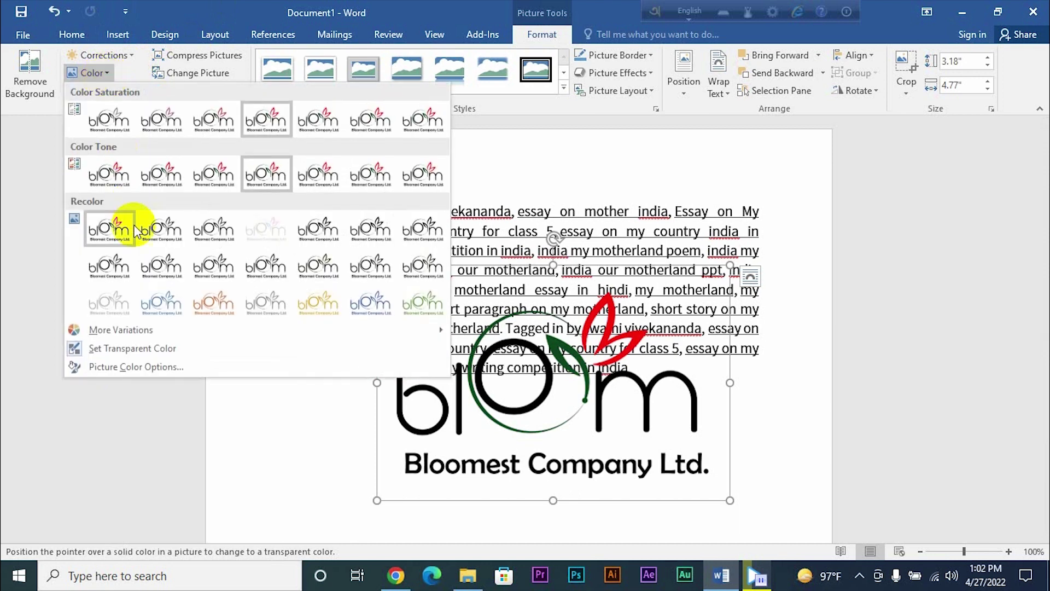
pyautogui.moveTo(129, 329)
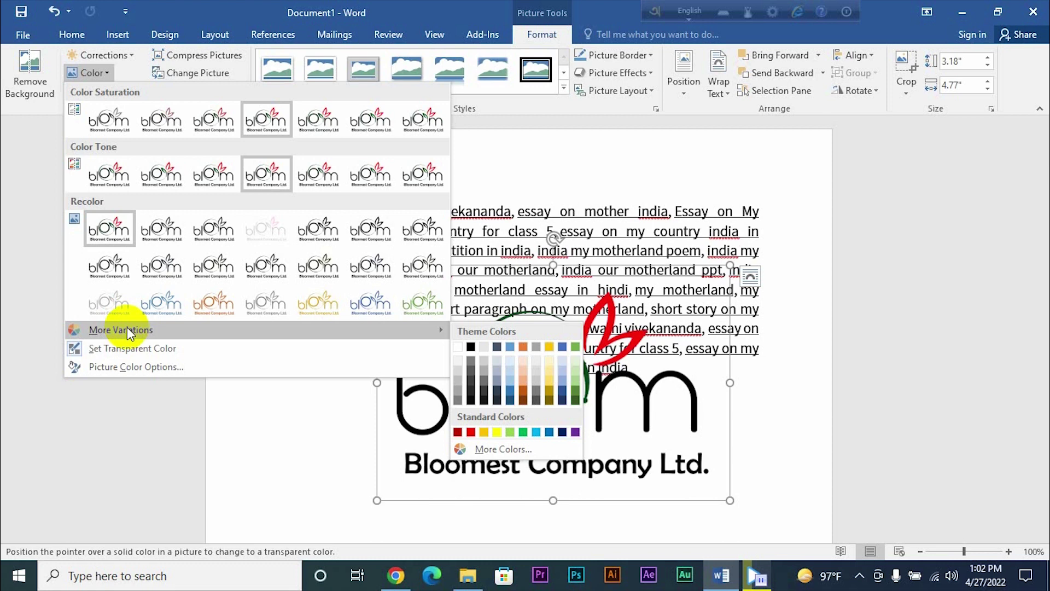
pyautogui.click(120, 366)
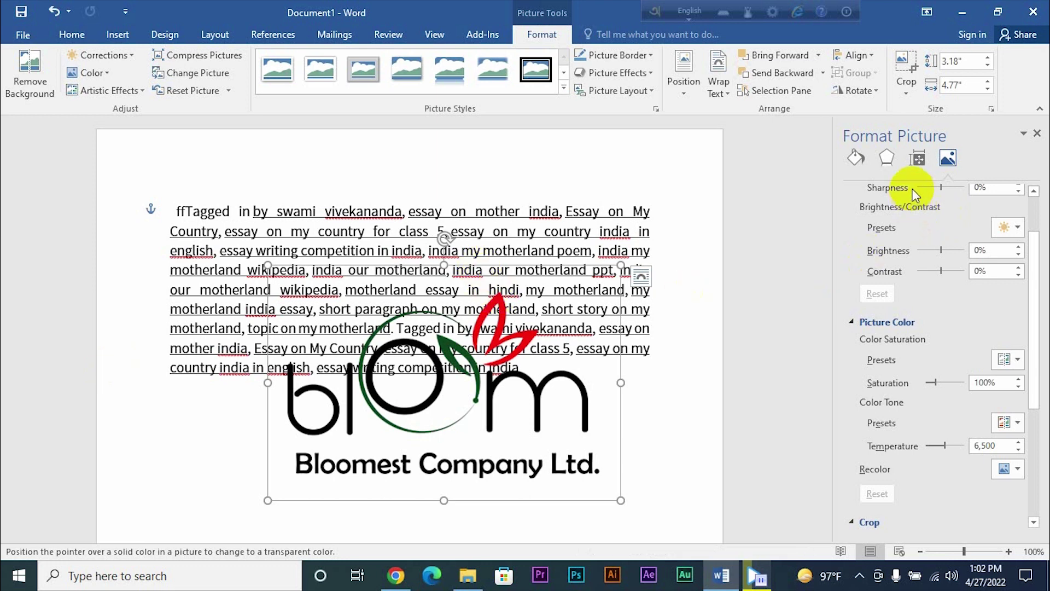
# Try 7% sharpness and 23% brightness on the logo, and reset its picture corrections.
pyautogui.moveTo(940, 187)
pyautogui.mouseDown()
pyautogui.moveTo(957, 189)
pyautogui.moveTo(911, 187)
pyautogui.moveTo(972, 197)
pyautogui.moveTo(868, 197)
pyautogui.moveTo(971, 203)
pyautogui.moveTo(943, 202)
pyautogui.mouseUp()
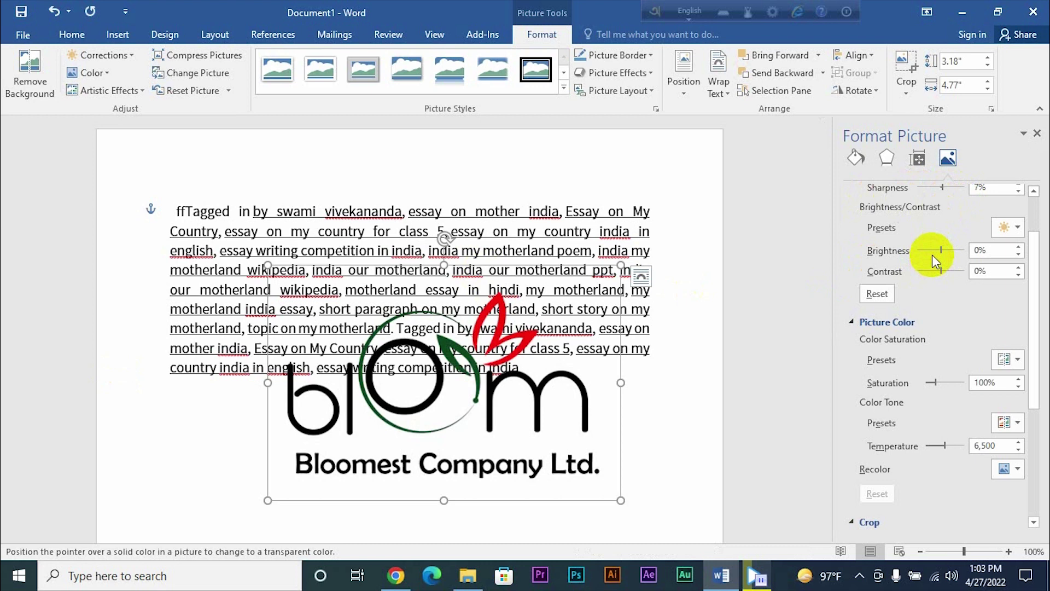
pyautogui.moveTo(942, 254)
pyautogui.mouseDown()
pyautogui.moveTo(954, 251)
pyautogui.moveTo(921, 253)
pyautogui.moveTo(954, 253)
pyautogui.moveTo(945, 252)
pyautogui.mouseUp()
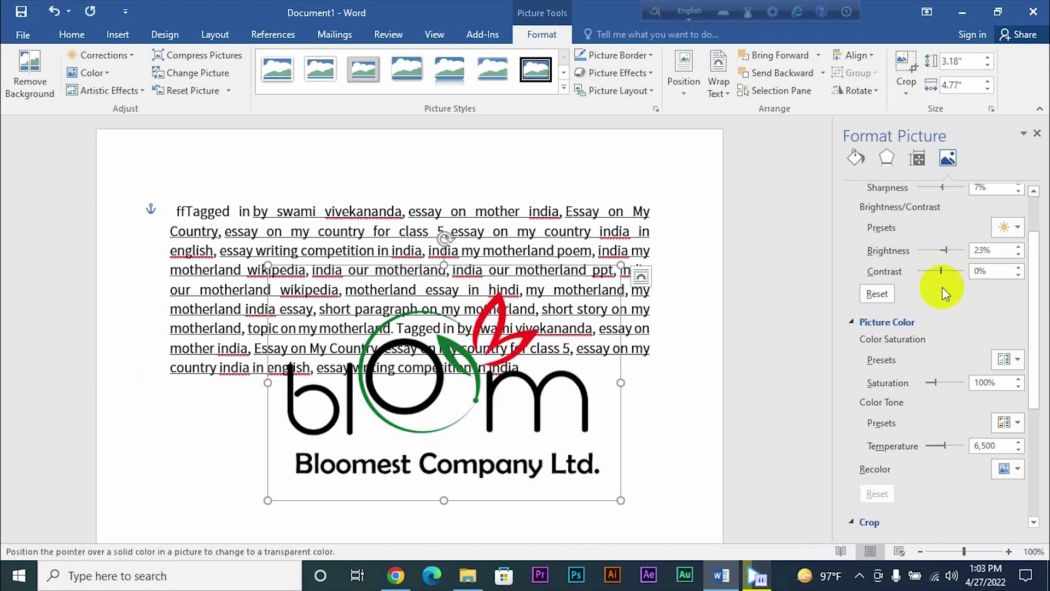
pyautogui.click(877, 294)
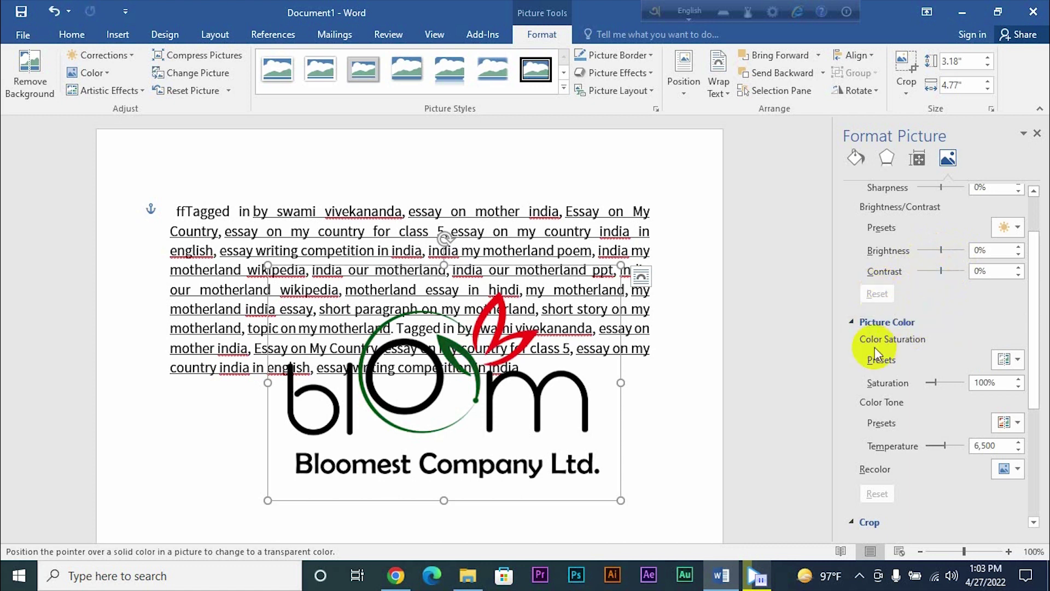
# View the logo's color saturation presets, try a slight color temperature change and reset the picture color.
pyautogui.click(1019, 362)
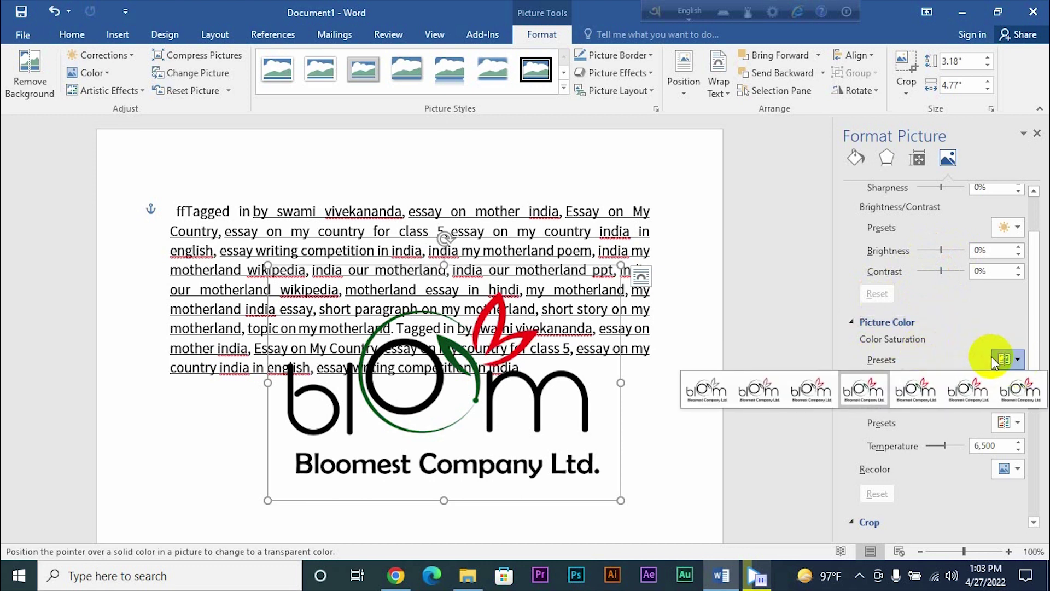
pyautogui.click(996, 357)
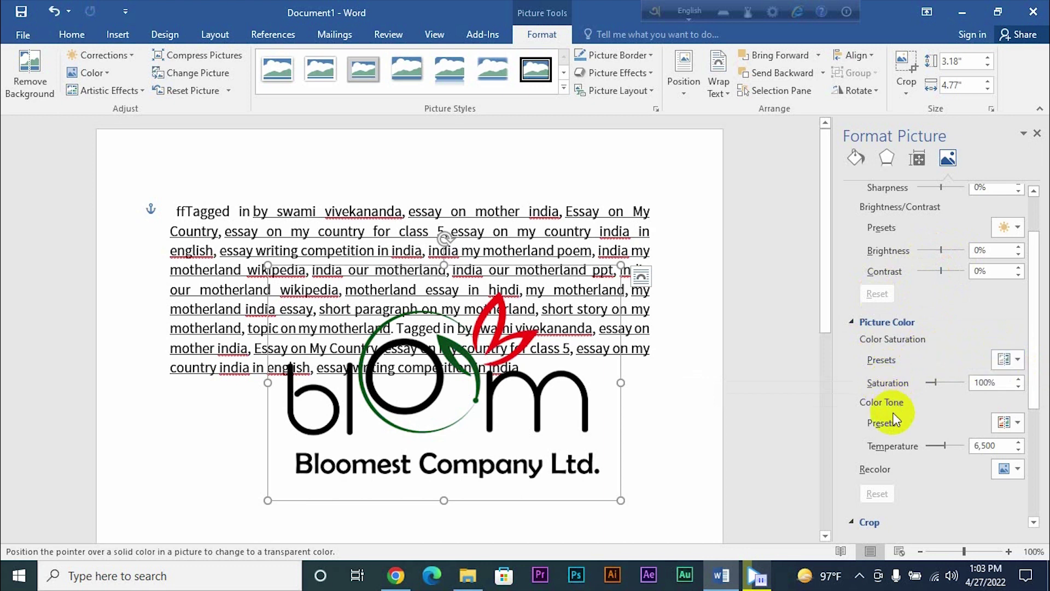
pyautogui.moveTo(947, 446)
pyautogui.mouseDown()
pyautogui.moveTo(970, 445)
pyautogui.moveTo(903, 445)
pyautogui.moveTo(948, 452)
pyautogui.mouseUp()
pyautogui.click(877, 494)
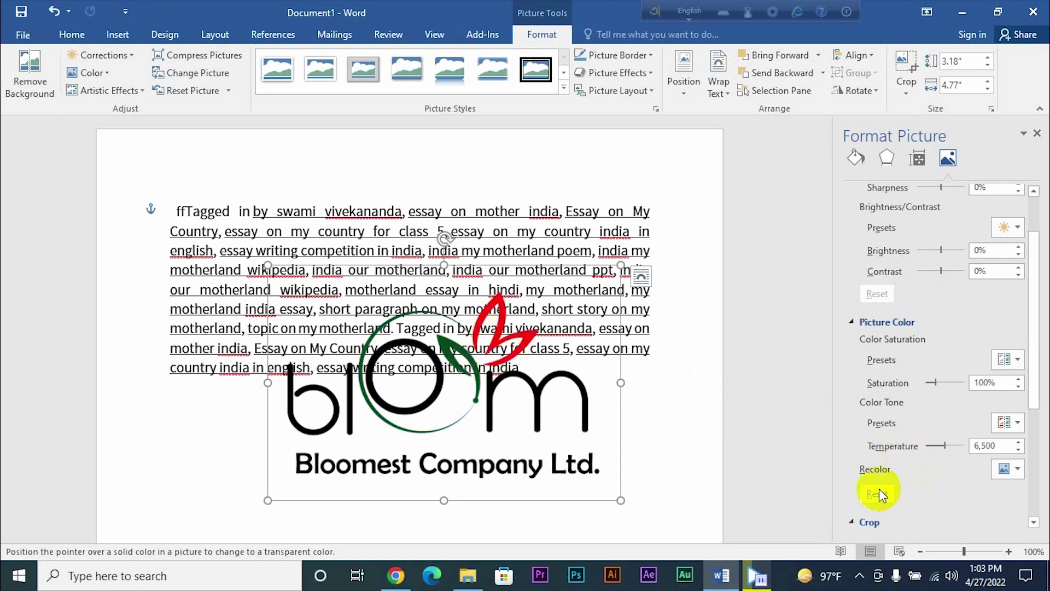
# Set the logo's picture width within the crop frame to 4.2".
pyautogui.scroll(-2, 901, 488)
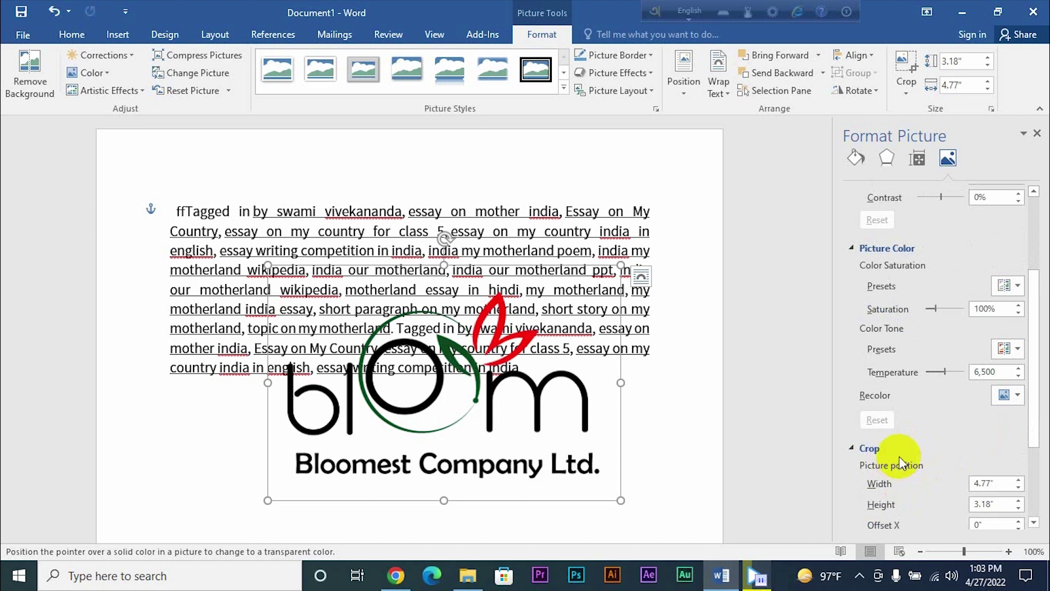
pyautogui.scroll(-1, 911, 474)
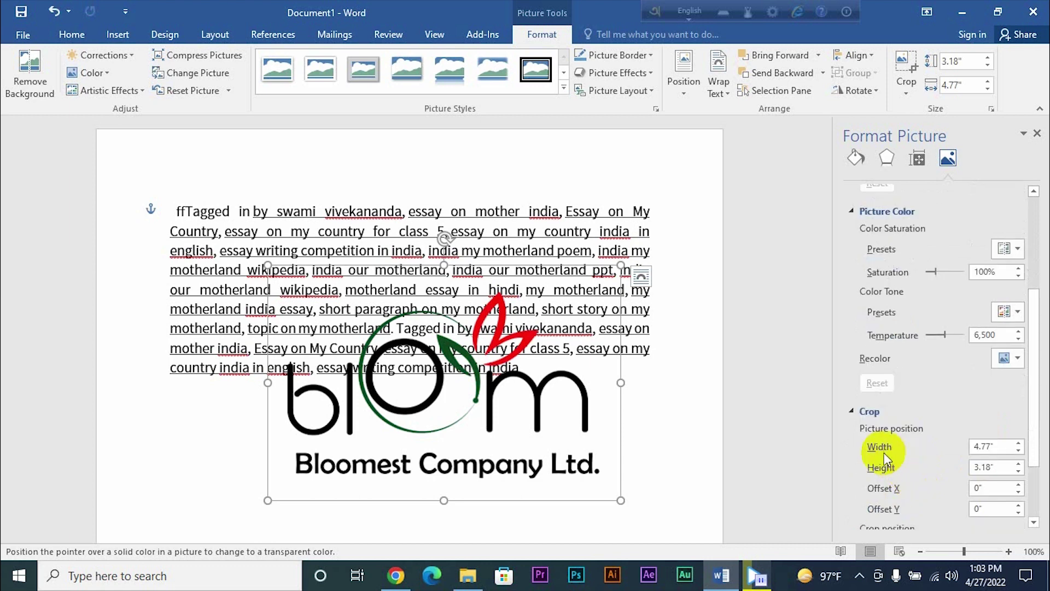
pyautogui.click(1019, 450)
pyautogui.click(1019, 450)
pyautogui.click(1019, 450)
pyautogui.click(1019, 450)
pyautogui.click(1019, 450)
pyautogui.click(1018, 450)
pyautogui.click(1019, 450)
pyautogui.click(1019, 442)
pyautogui.click(1019, 442)
pyautogui.click(1018, 442)
pyautogui.click(1018, 443)
pyautogui.click(1019, 443)
pyautogui.click(1019, 443)
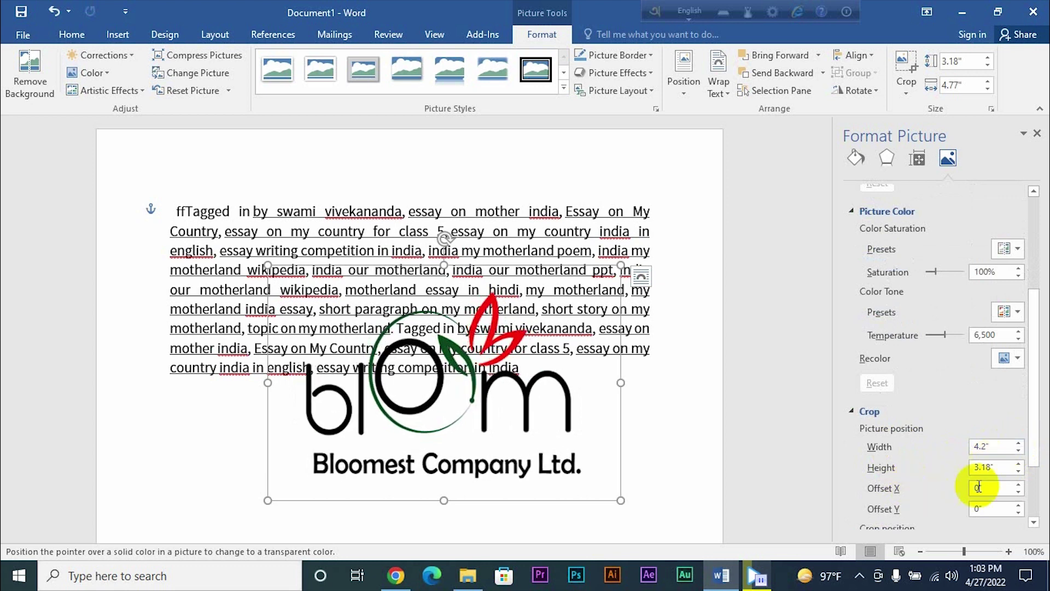
# Set the logo's picture height within the crop frame to 2.8".
pyautogui.click(1019, 472)
pyautogui.click(1018, 472)
pyautogui.click(1018, 472)
pyautogui.click(1019, 471)
pyautogui.click(1018, 471)
pyautogui.click(1018, 472)
pyautogui.click(1018, 472)
pyautogui.click(1019, 471)
pyautogui.click(1018, 463)
pyautogui.click(1018, 463)
pyautogui.click(1018, 463)
pyautogui.click(1018, 463)
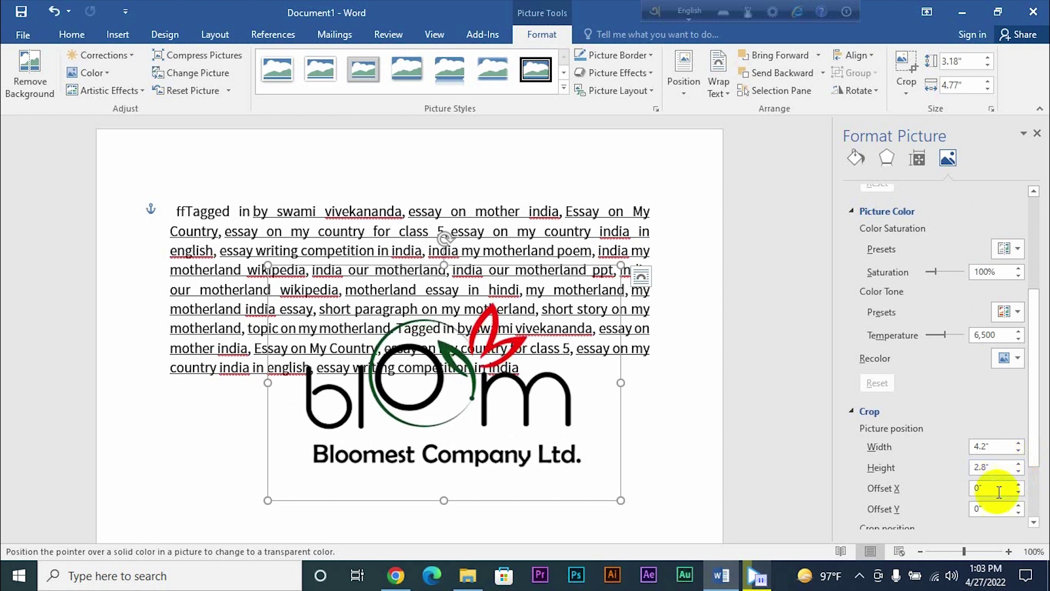
# Offset the logo within its crop frame by 0.4" in X and -0.5" in Y.
pyautogui.scroll(-1, 974, 498)
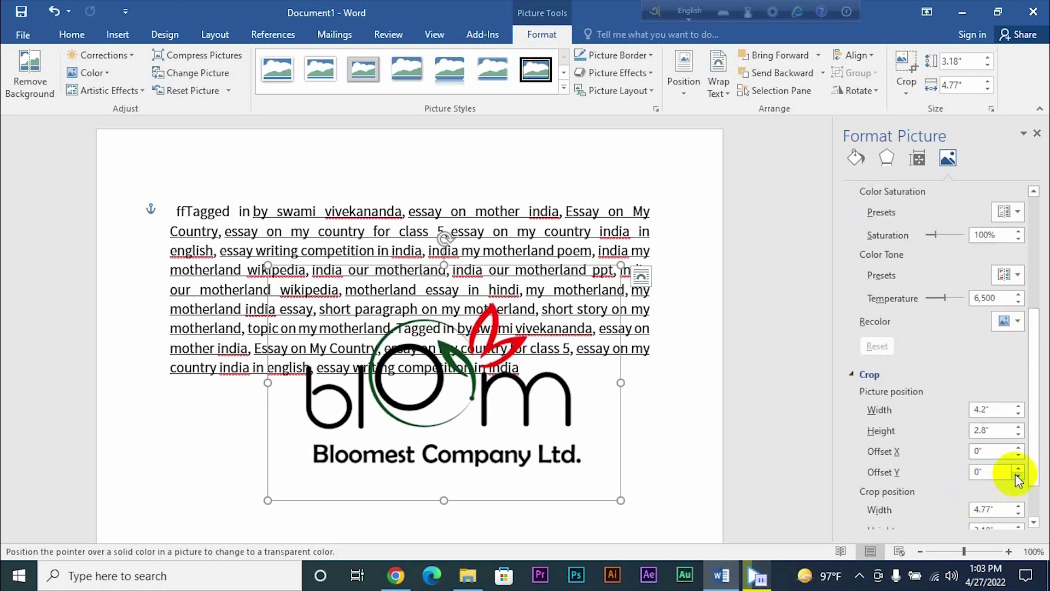
pyautogui.click(1020, 448)
pyautogui.click(1019, 448)
pyautogui.click(1020, 448)
pyautogui.click(1019, 448)
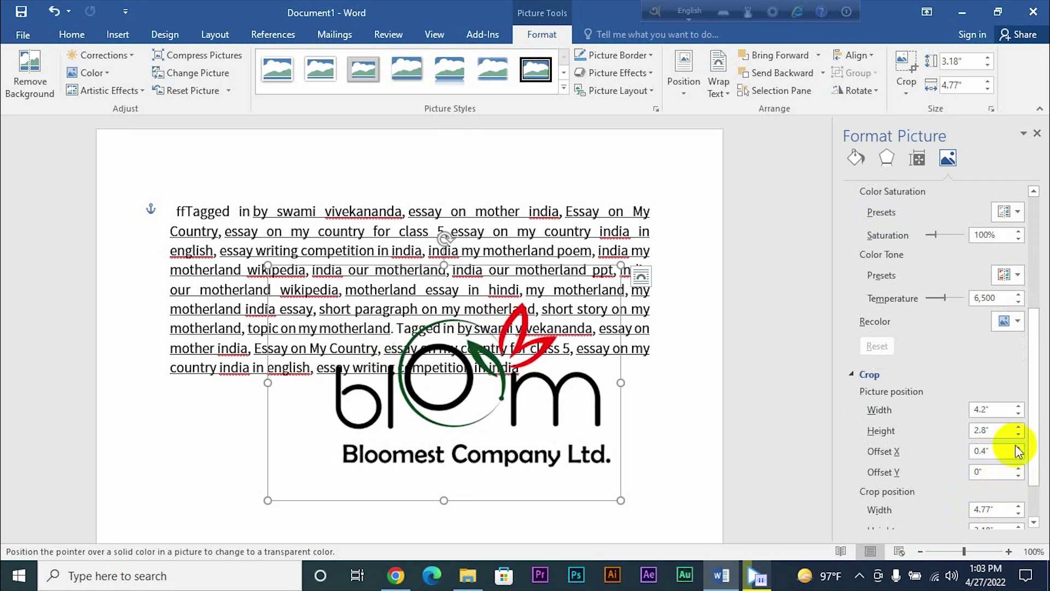
pyautogui.click(1019, 476)
pyautogui.click(1019, 476)
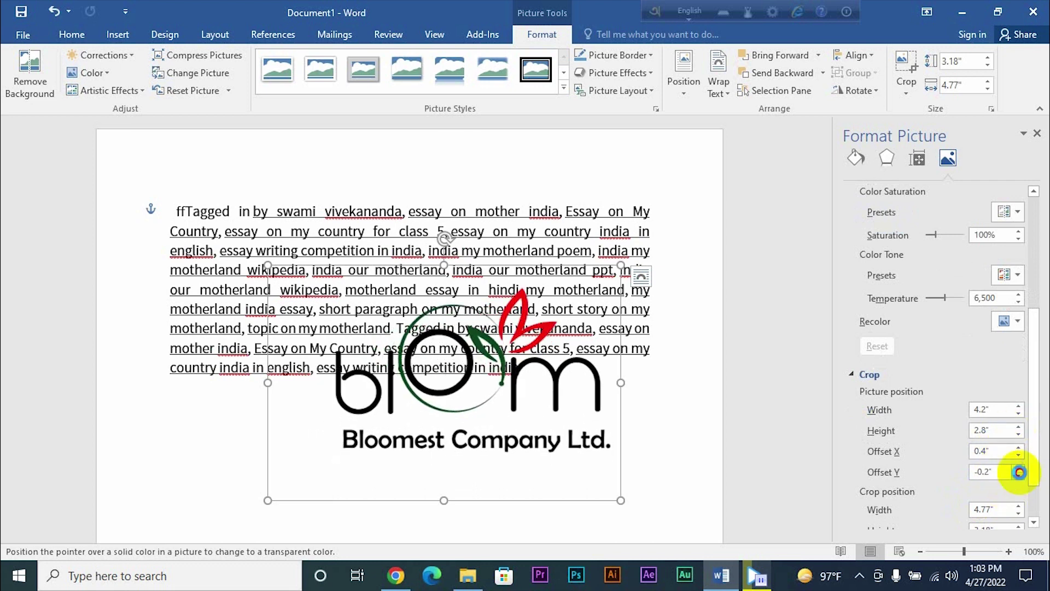
pyautogui.click(1019, 476)
pyautogui.click(1019, 476)
pyautogui.click(1019, 476)
pyautogui.scroll(-3, 998, 509)
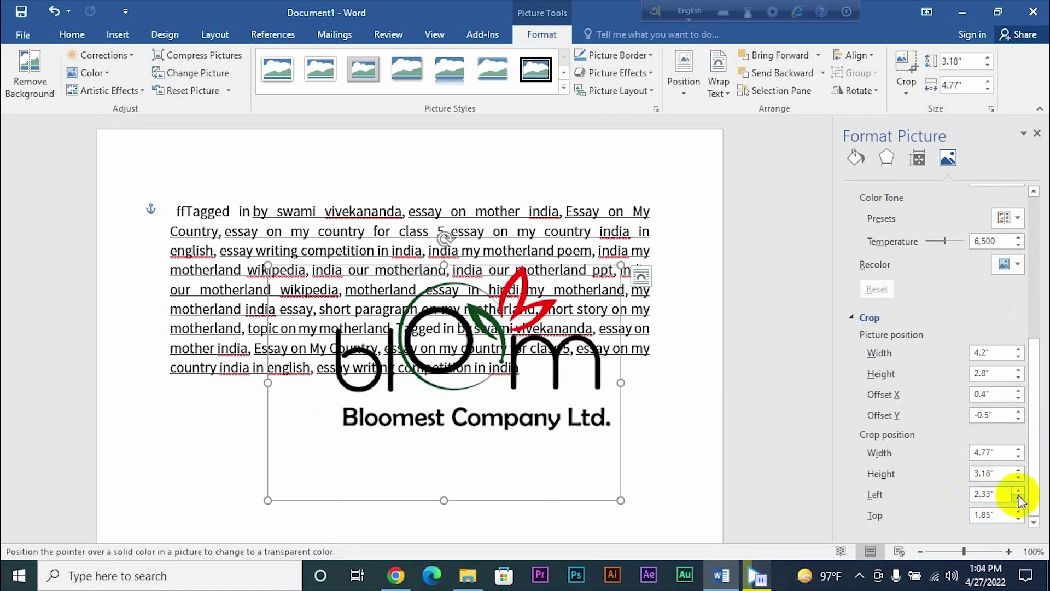
# Move the logo's crop frame to a left position of 1.9" and a top position of 1.4", and close the picture formatting settings.
pyautogui.click(1019, 498)
pyautogui.click(1018, 498)
pyautogui.click(1019, 498)
pyautogui.click(1018, 498)
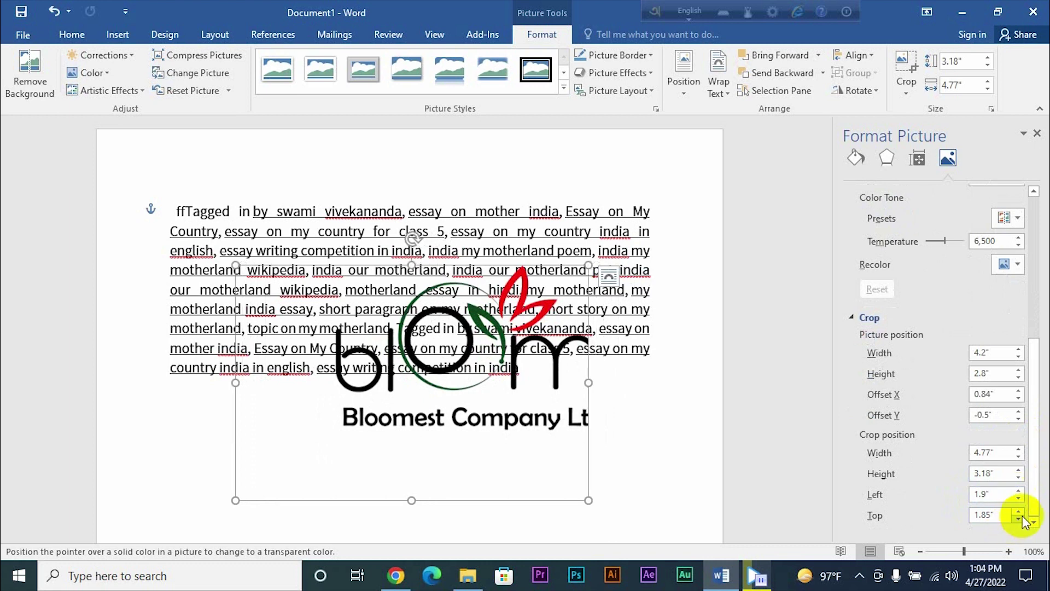
pyautogui.click(1017, 519)
pyautogui.click(1018, 518)
pyautogui.click(1017, 519)
pyautogui.click(1018, 519)
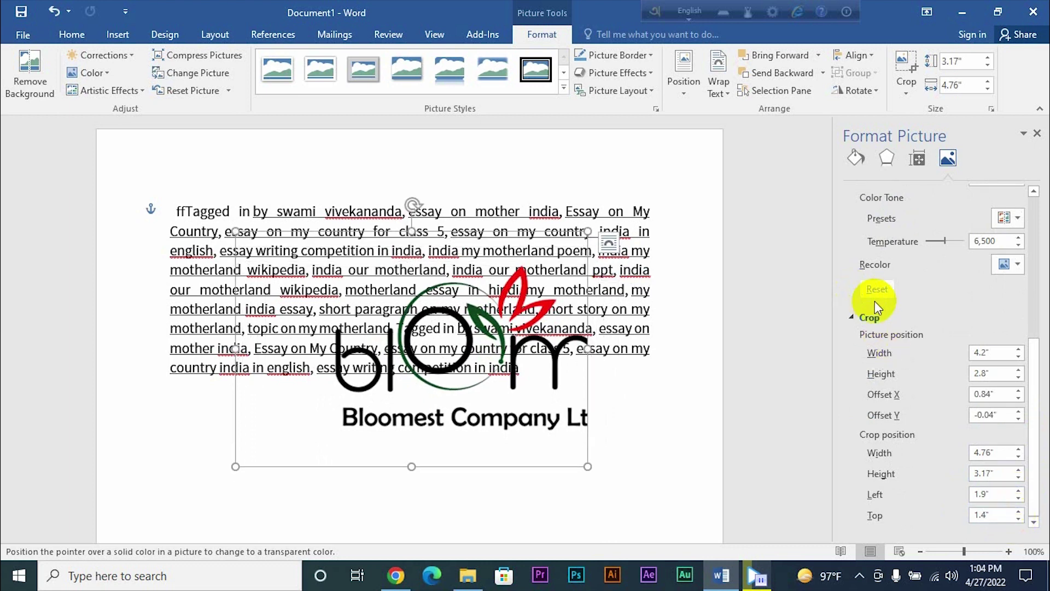
pyautogui.scroll(5, 887, 330)
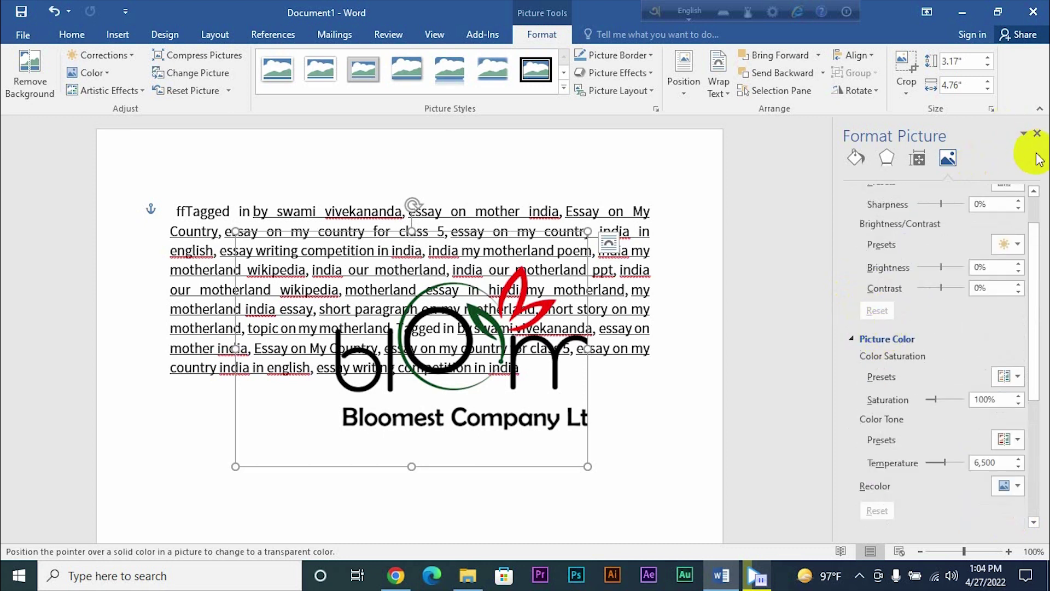
pyautogui.click(1036, 133)
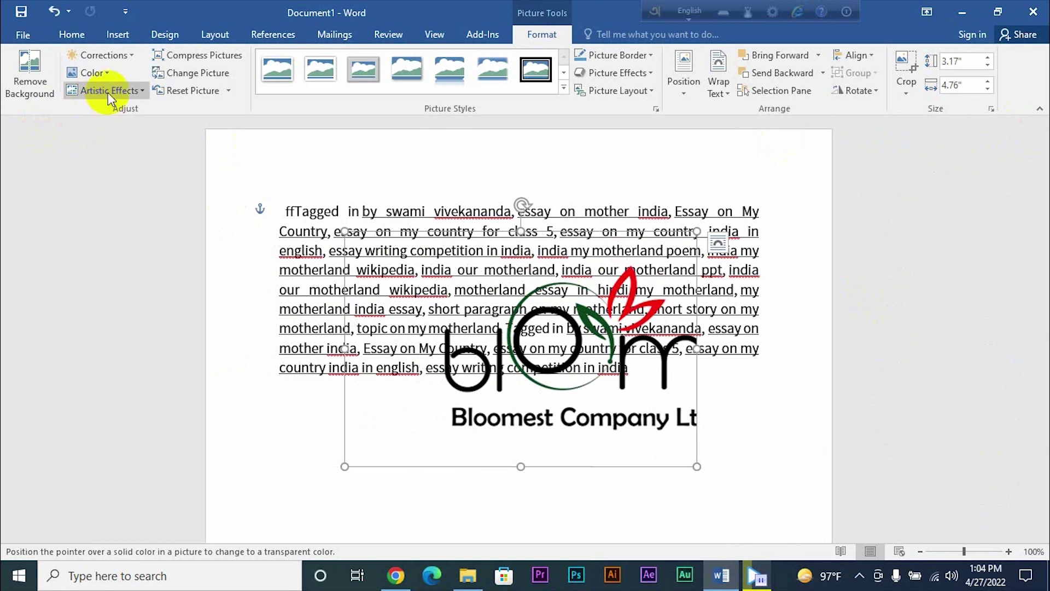
# Reopen the picture color options, set the crop frame's left position to 2.7", and close the formatting settings.
pyautogui.click(125, 93)
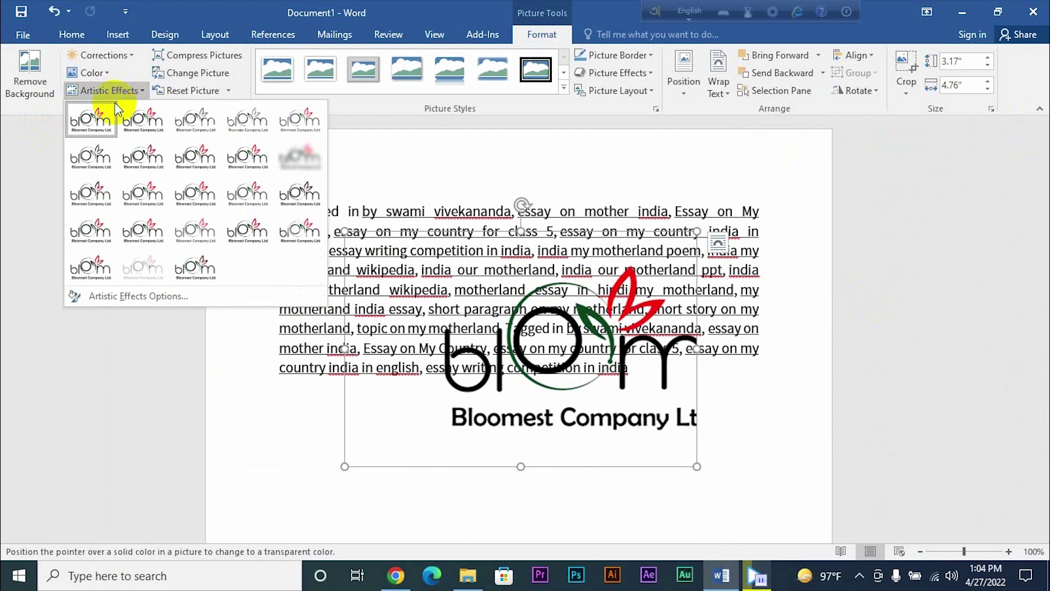
pyautogui.click(97, 73)
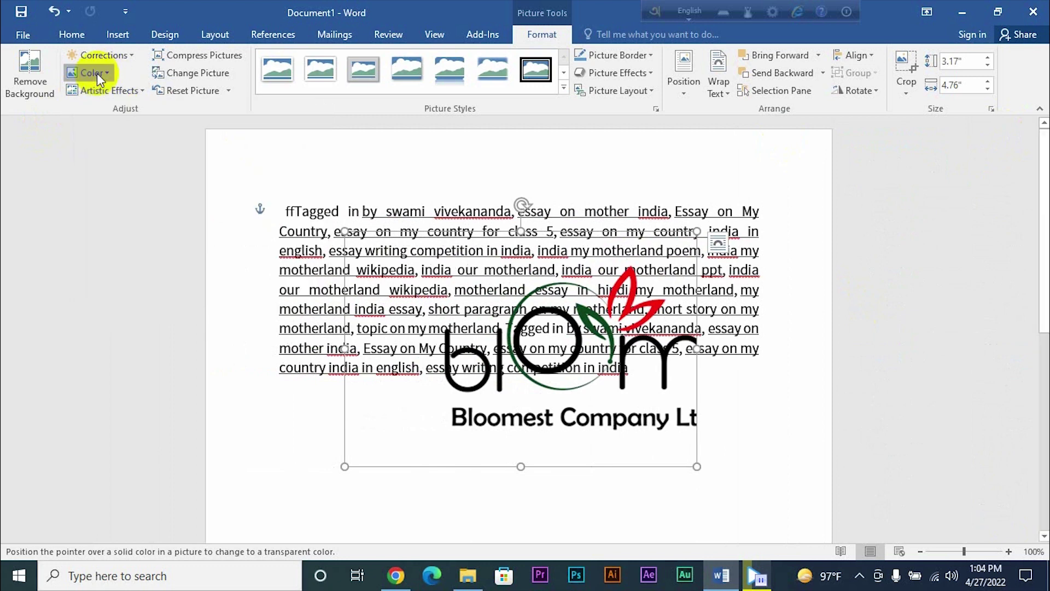
pyautogui.click(137, 367)
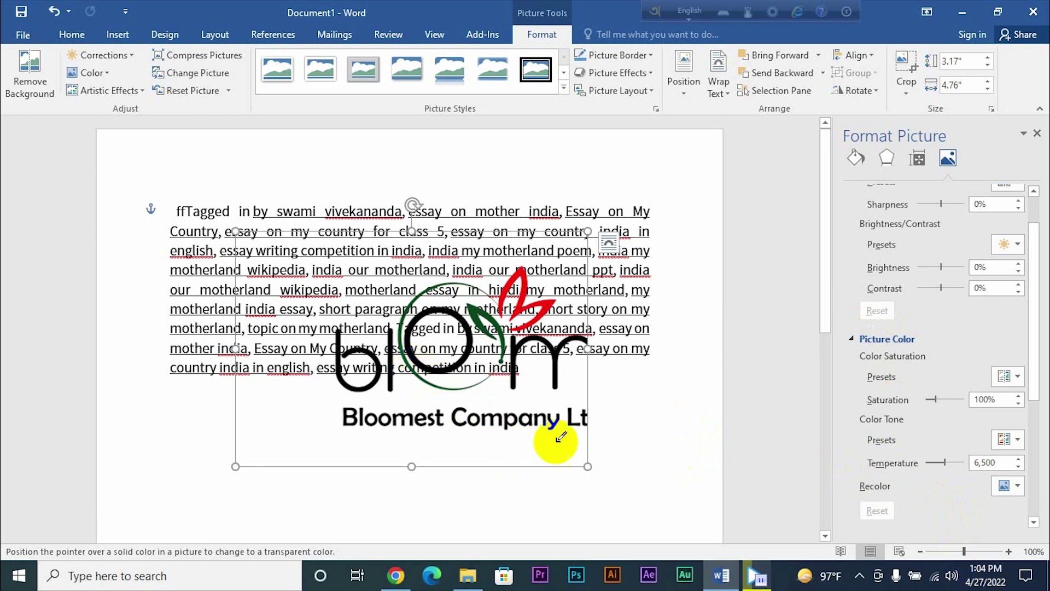
pyautogui.scroll(-4, 1002, 468)
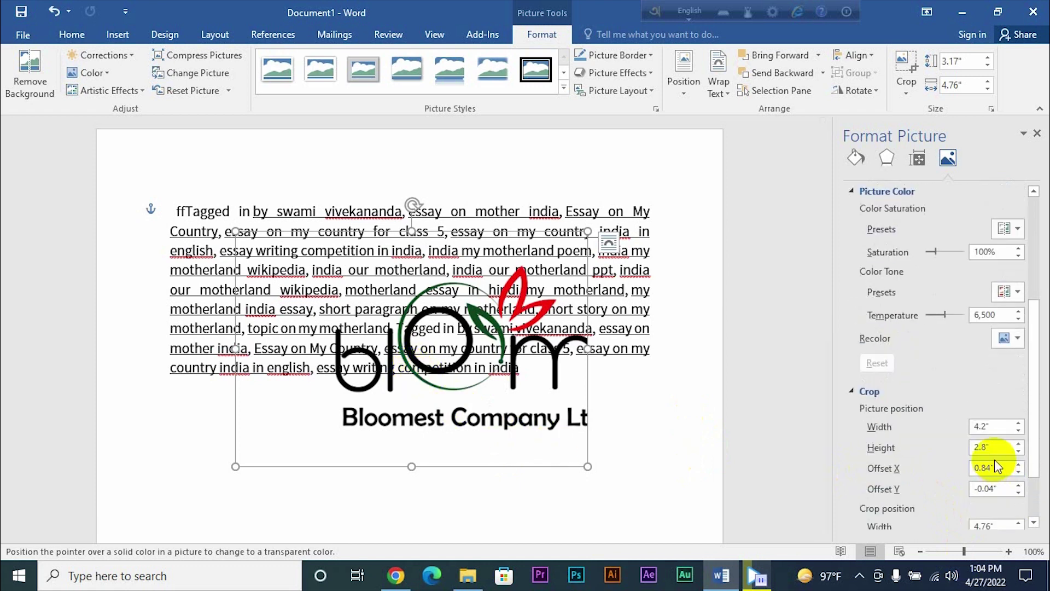
pyautogui.scroll(-4, 995, 463)
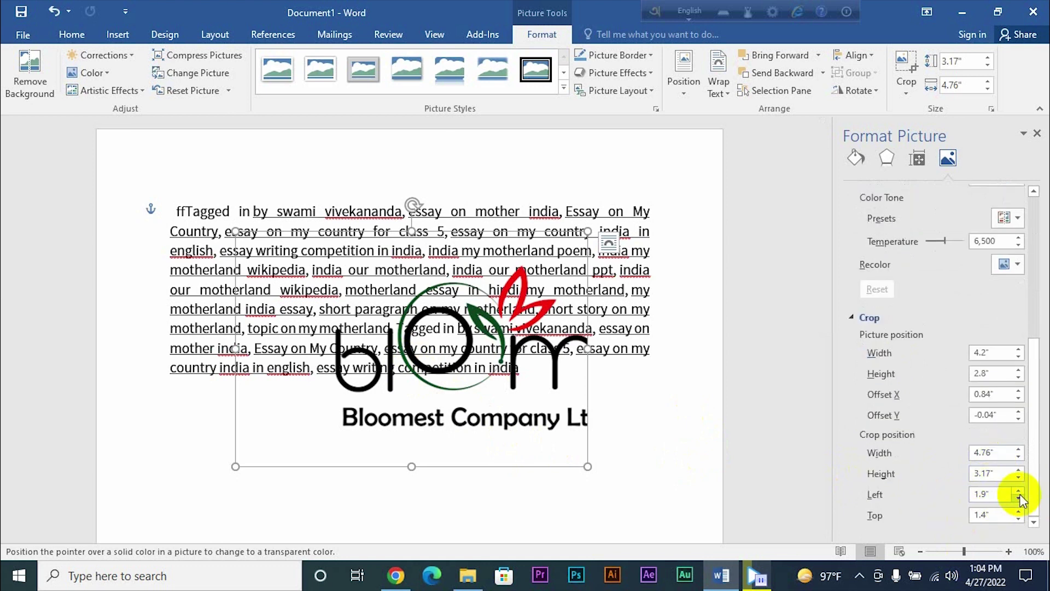
pyautogui.click(1020, 495)
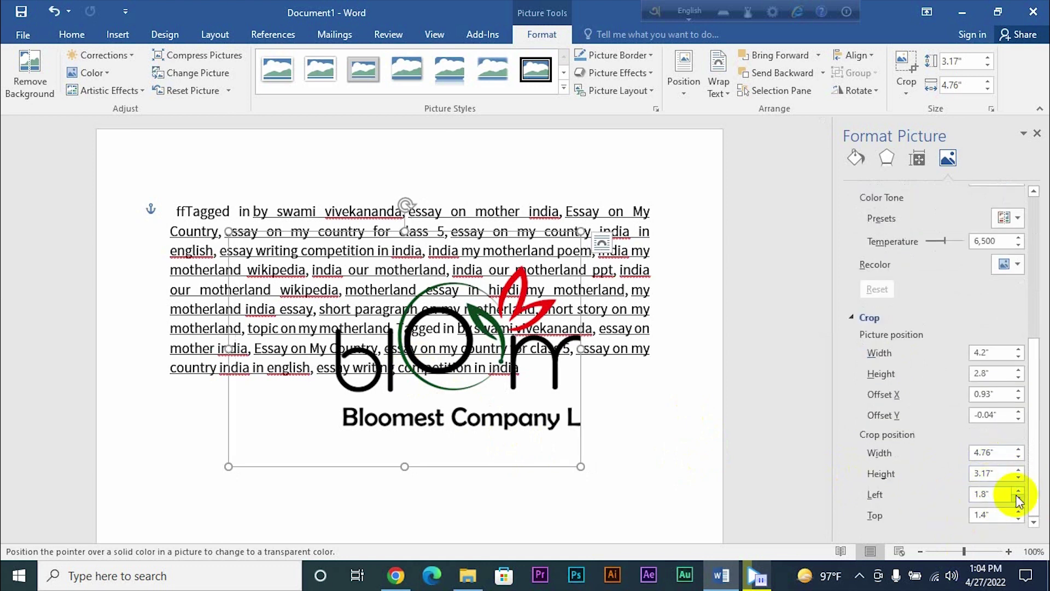
pyautogui.click(1020, 489)
pyautogui.click(1019, 488)
pyautogui.click(1019, 489)
pyautogui.click(1019, 489)
pyautogui.click(1020, 488)
pyautogui.click(1020, 488)
pyautogui.click(1019, 489)
pyautogui.click(1019, 489)
pyautogui.click(1020, 490)
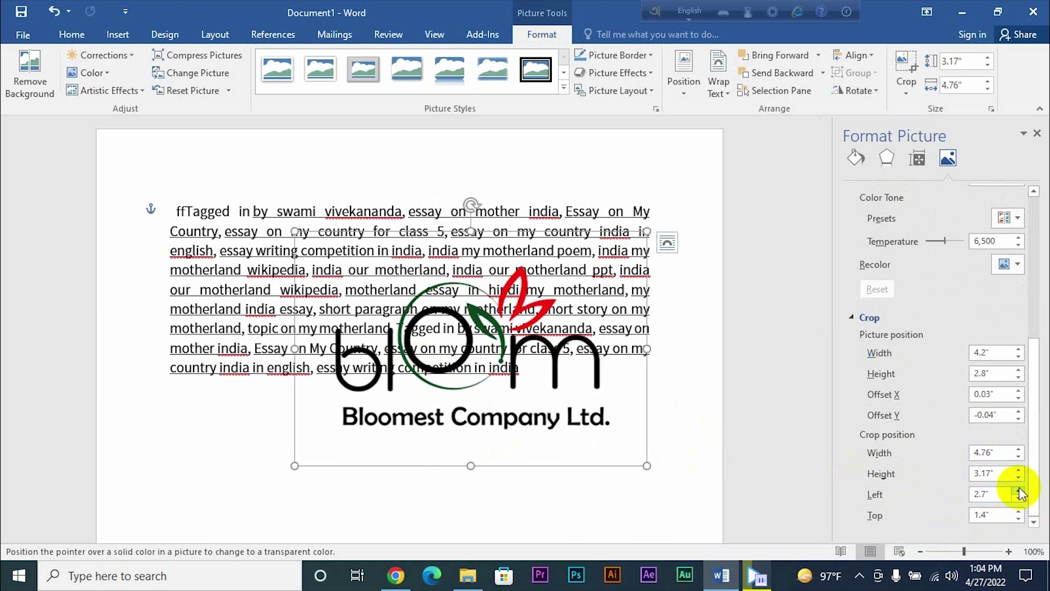
pyautogui.click(1038, 135)
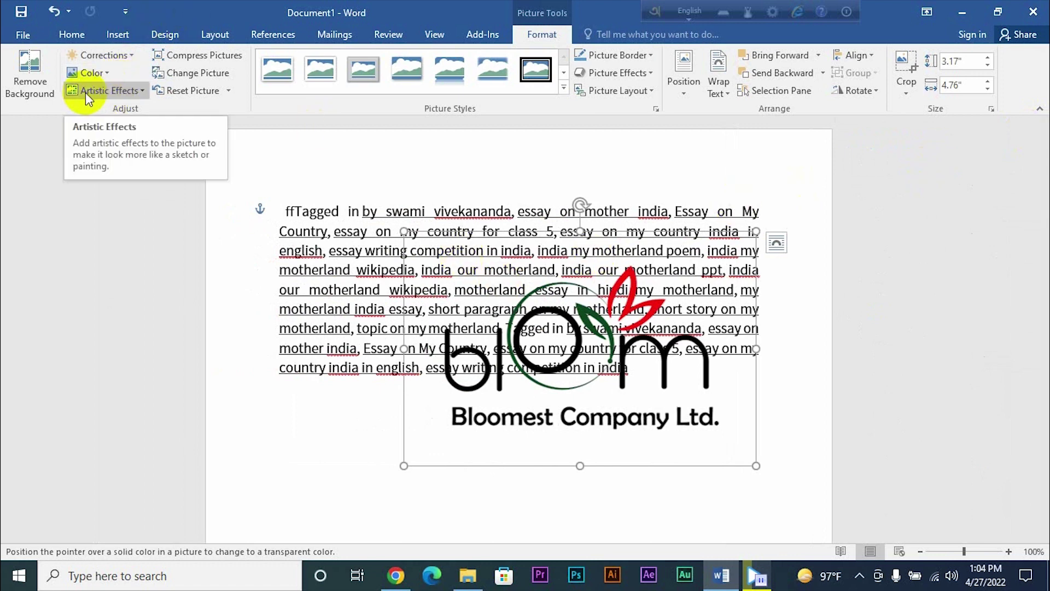
# Preview the artistic effects on the logo and open the artistic effects options.
pyautogui.click(106, 93)
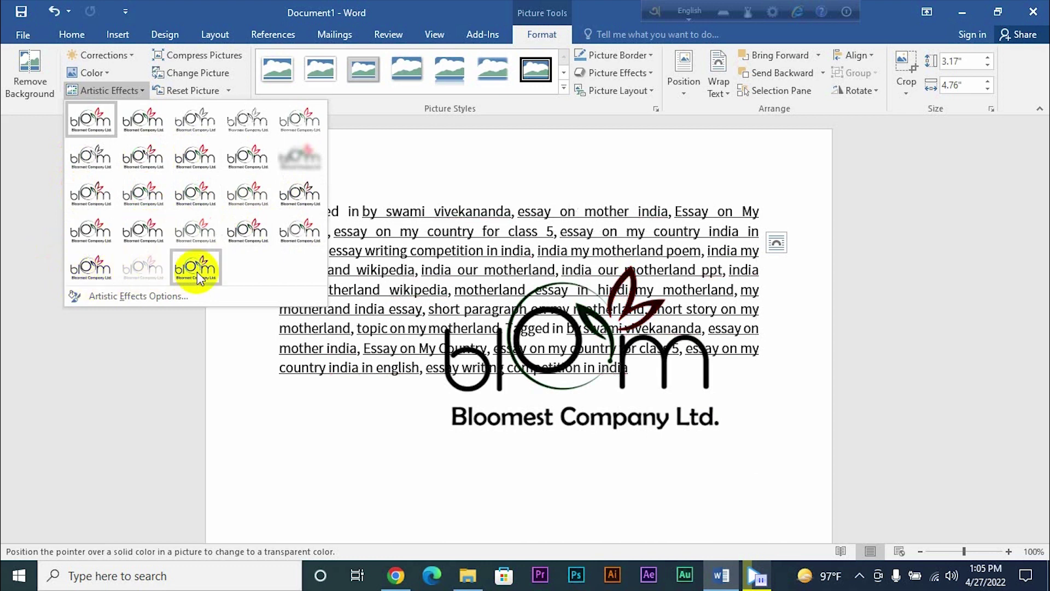
pyautogui.click(156, 295)
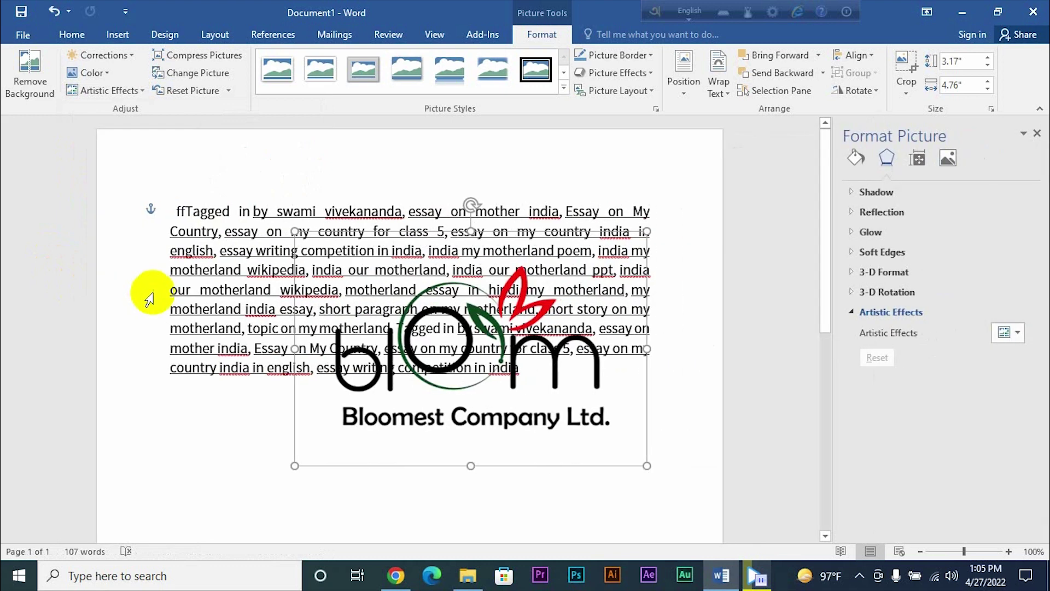
pyautogui.click(110, 90)
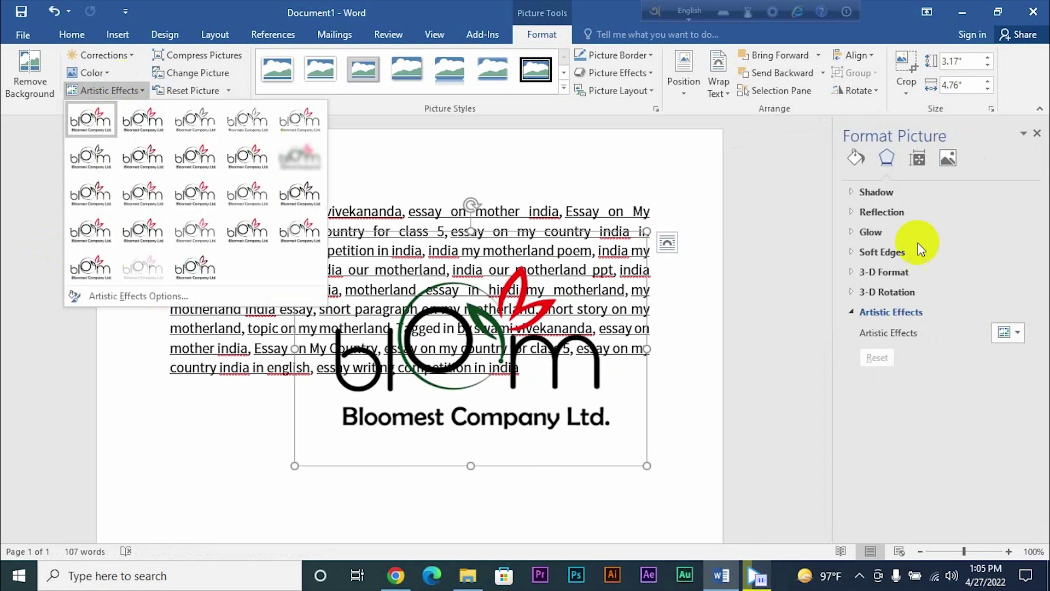
pyautogui.click(1034, 135)
pyautogui.click(109, 91)
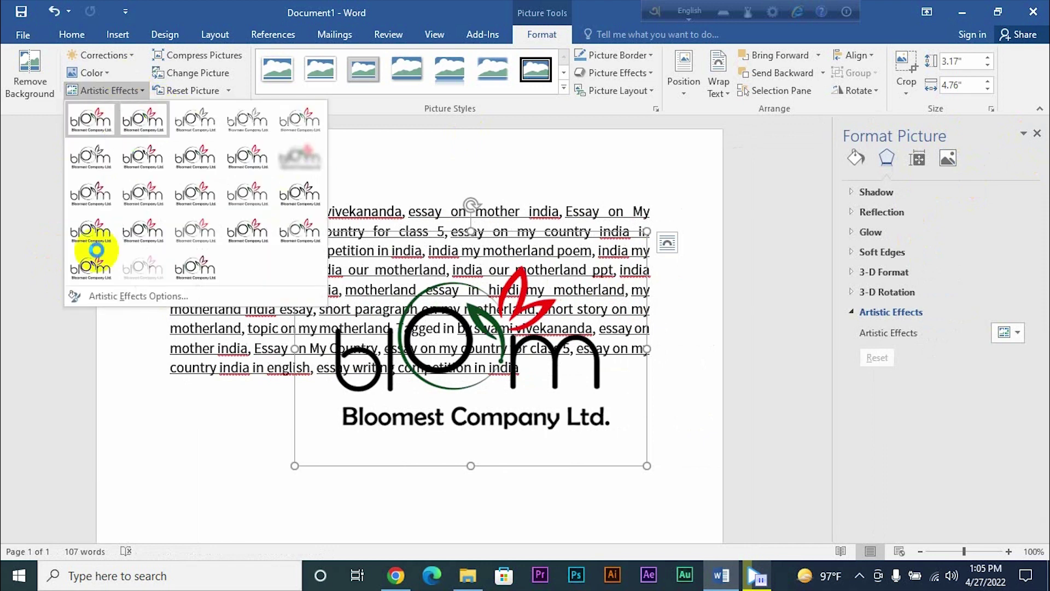
pyautogui.click(131, 297)
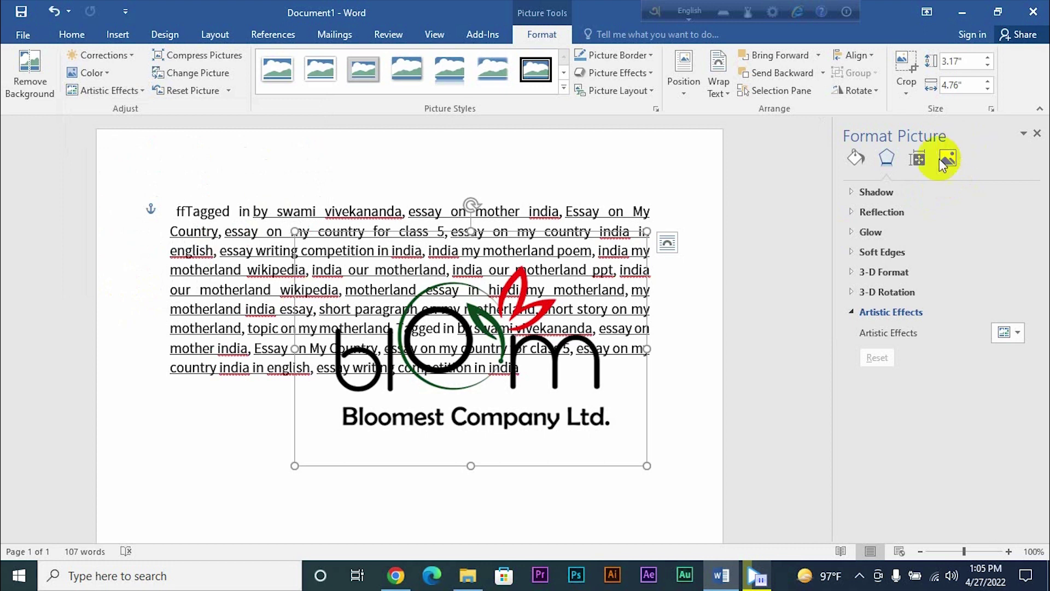
# Give the logo a shadow with 59% transparency and 89% size.
pyautogui.click(852, 192)
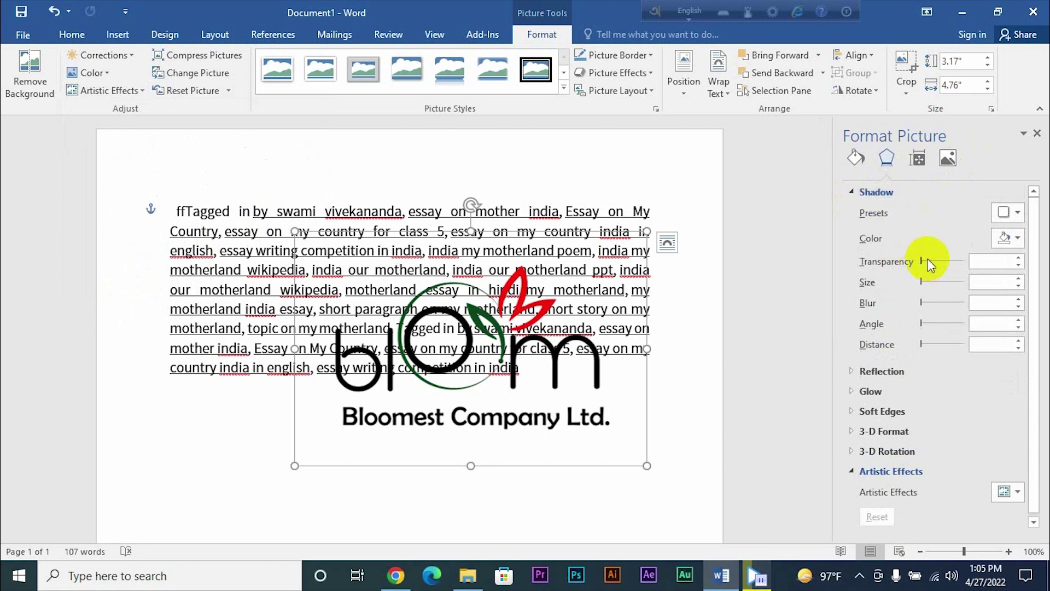
pyautogui.moveTo(922, 259); pyautogui.dragTo(941, 284)
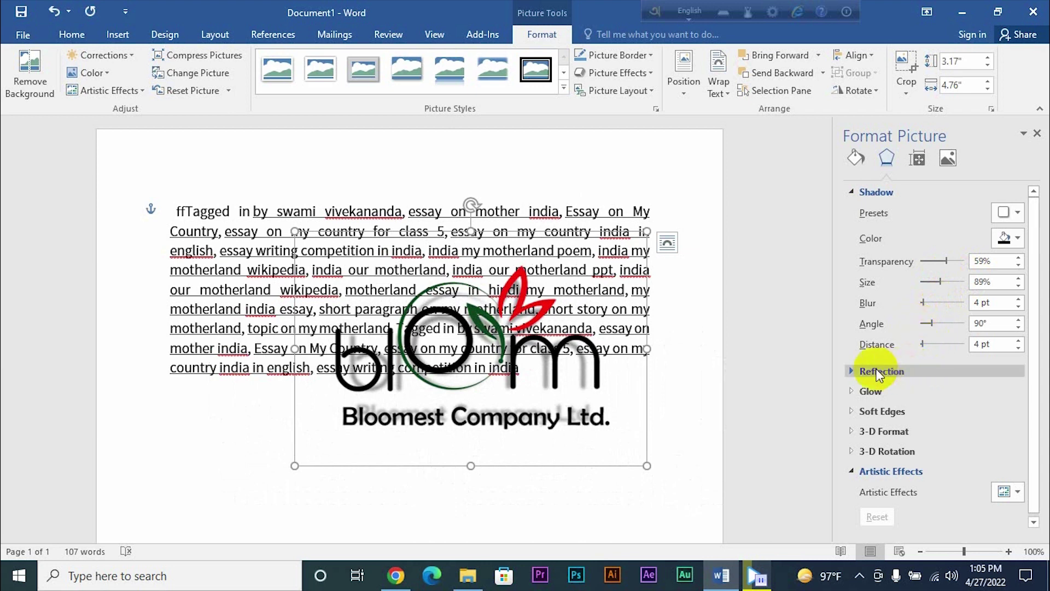
pyautogui.click(849, 191)
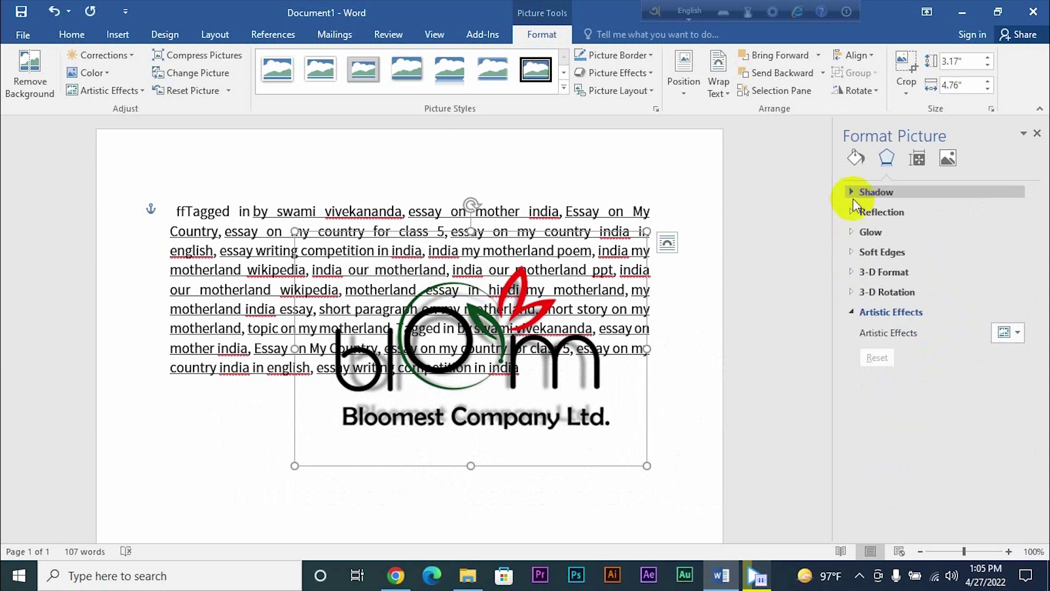
# Add a reflection with 10% transparency to the logo.
pyautogui.click(855, 215)
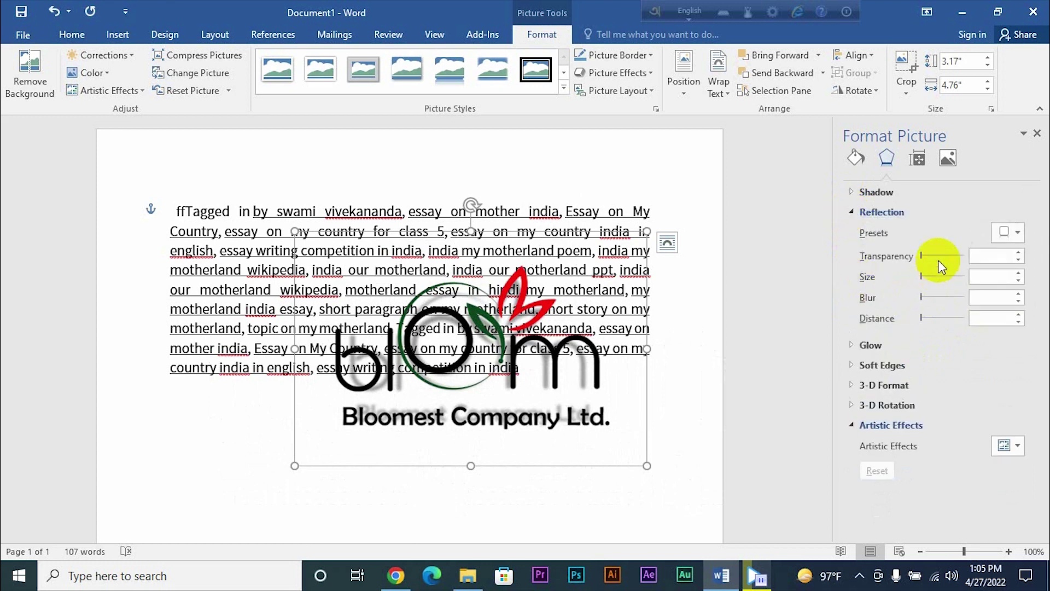
pyautogui.moveTo(920, 251)
pyautogui.mouseDown()
pyautogui.moveTo(939, 255)
pyautogui.moveTo(924, 257)
pyautogui.mouseUp()
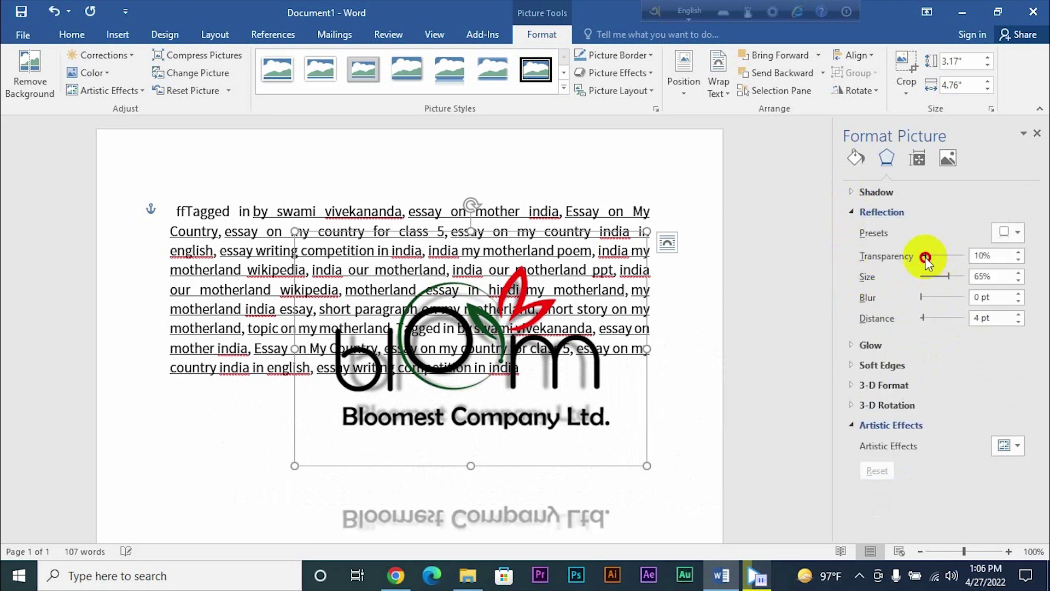
pyautogui.click(853, 211)
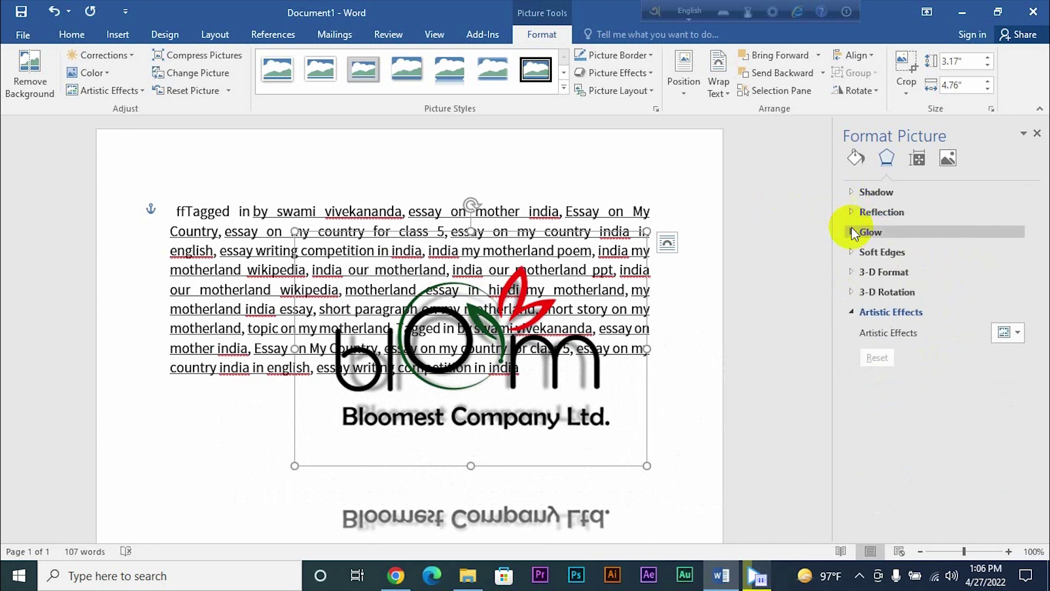
# Look through the logo's glow and 3-D rotation settings.
pyautogui.click(855, 233)
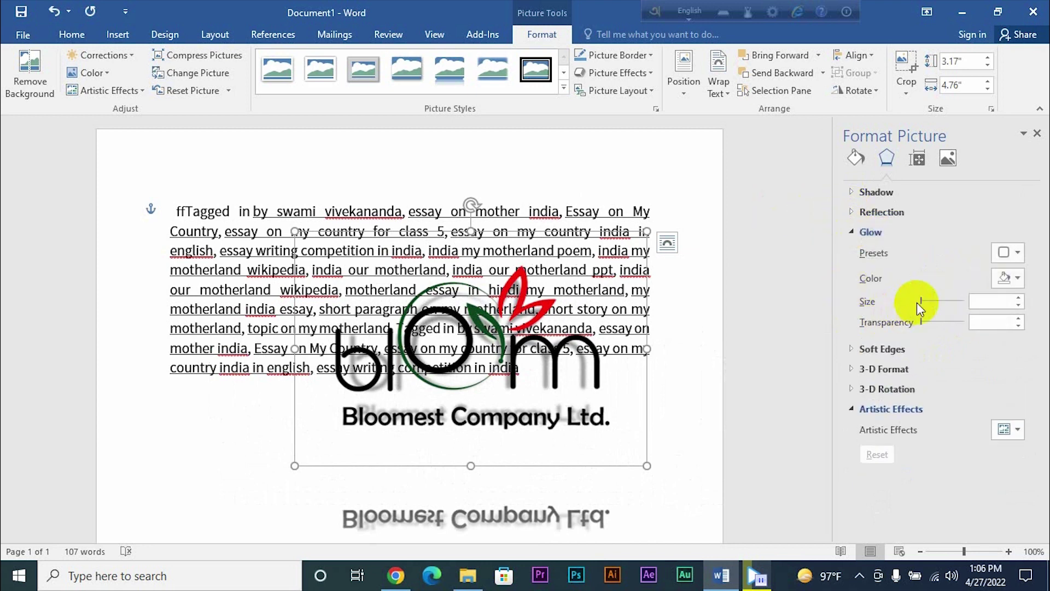
pyautogui.click(851, 234)
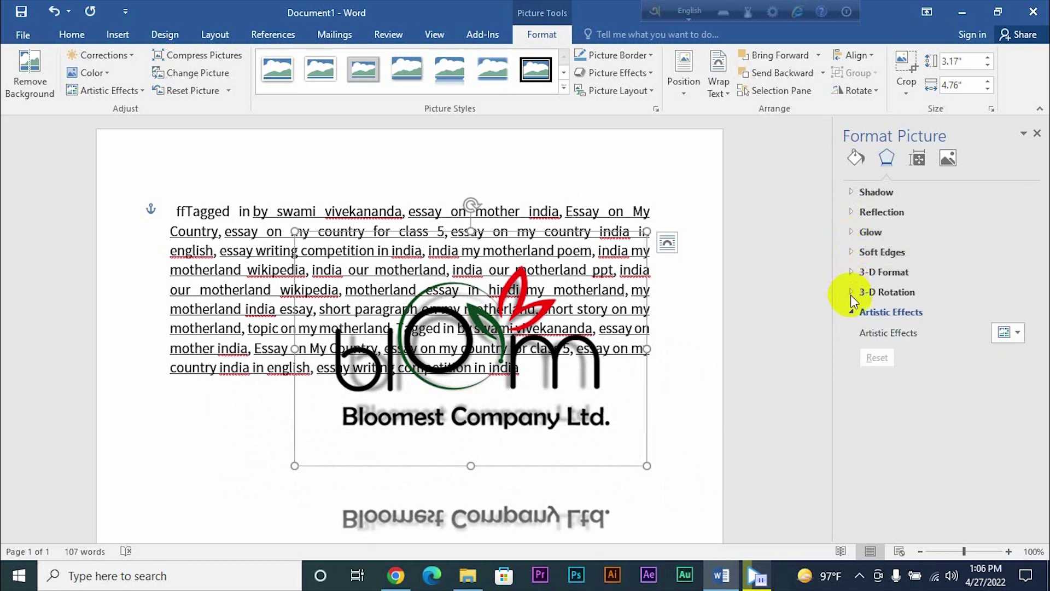
pyautogui.click(855, 295)
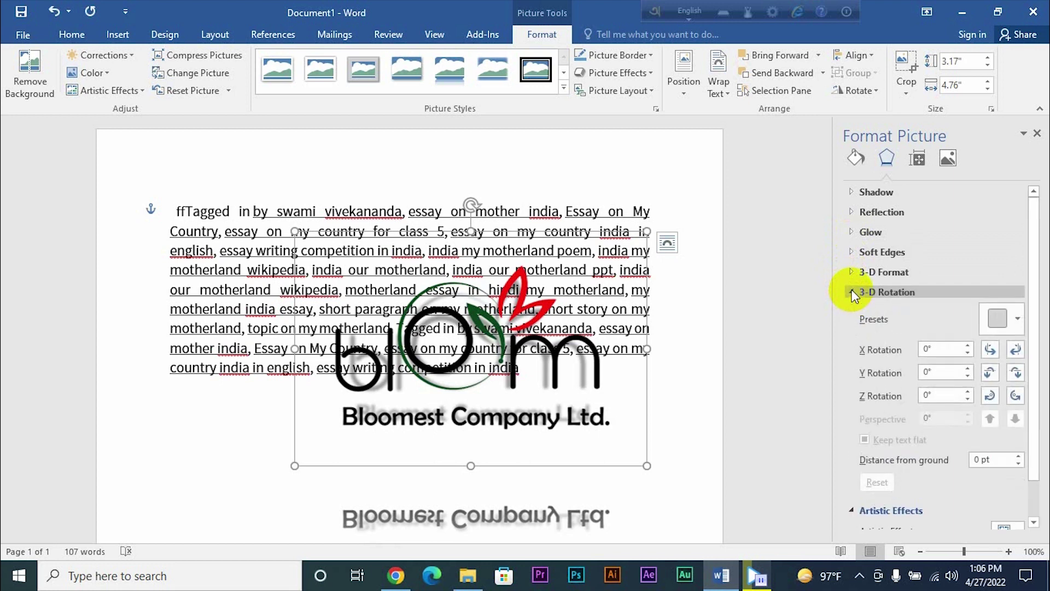
pyautogui.click(966, 351)
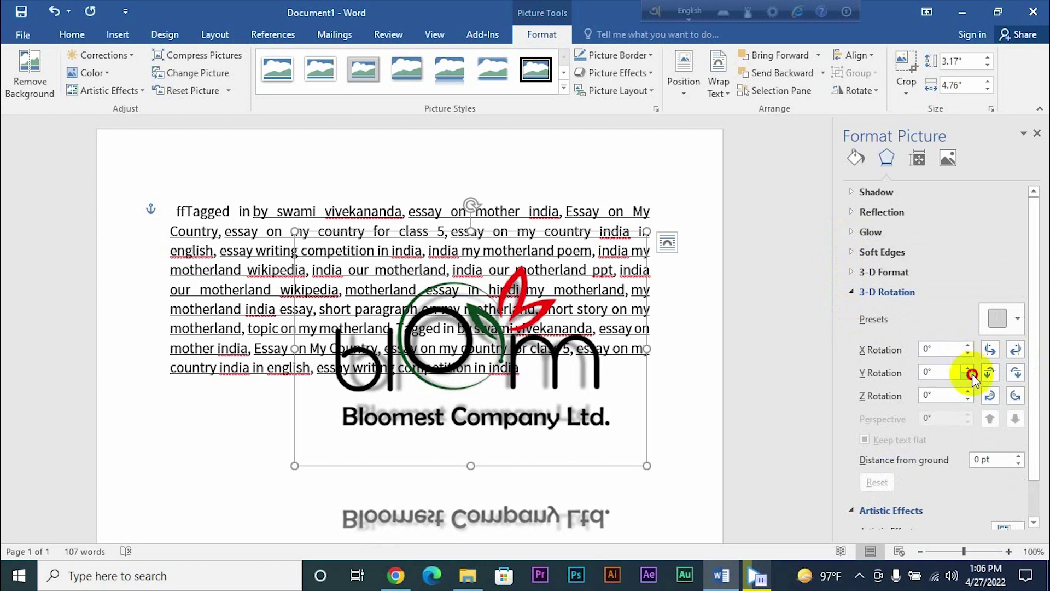
pyautogui.scroll(-1, 957, 390)
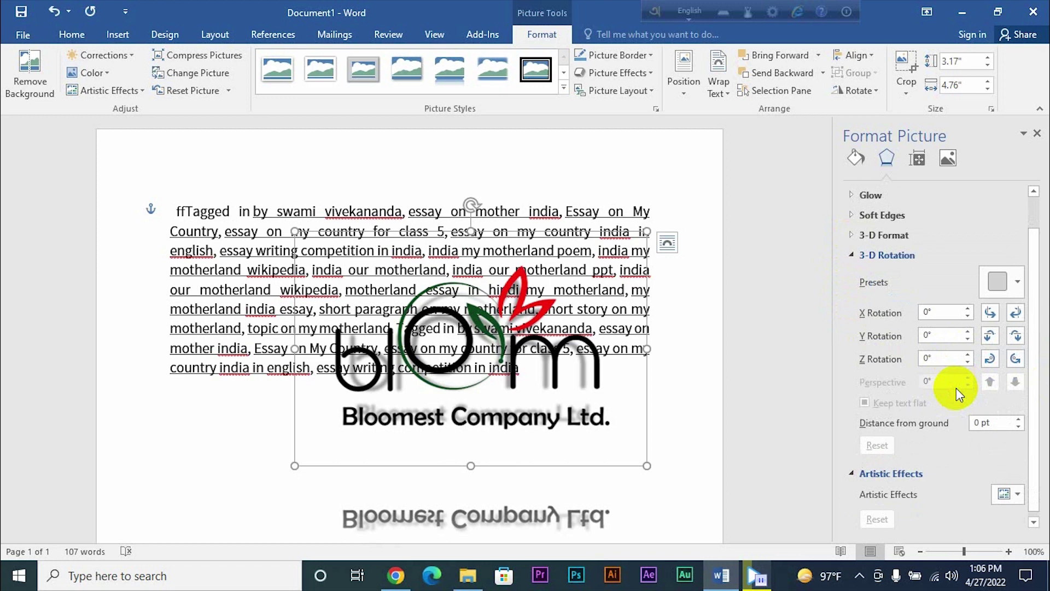
pyautogui.scroll(-1, 956, 388)
pyautogui.scroll(1, 956, 387)
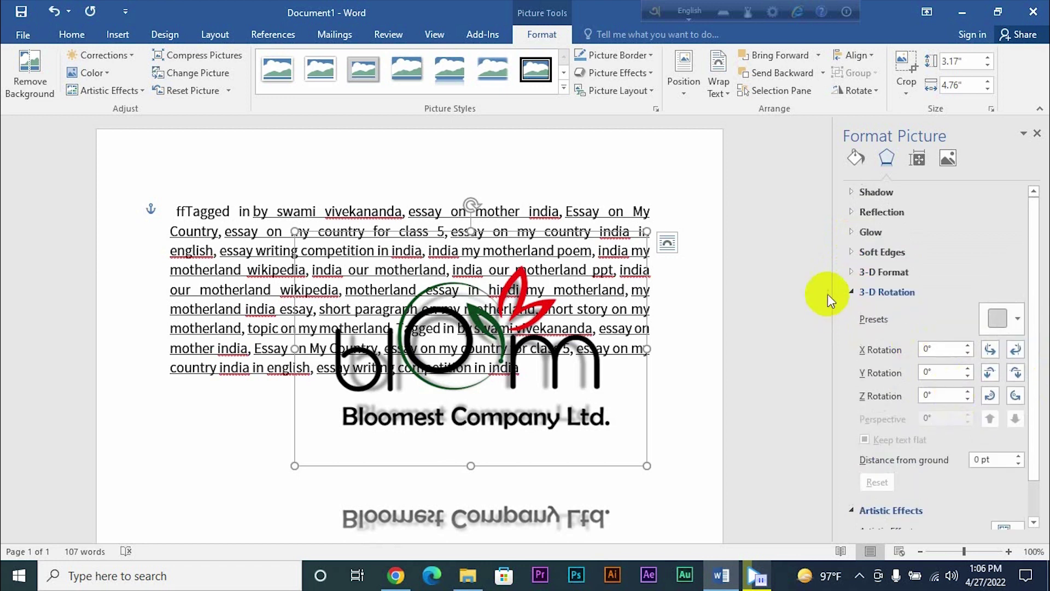
# Review the logo's shadow and 3-D rotation settings again, collapse both groups and close the formatting settings.
pyautogui.click(851, 192)
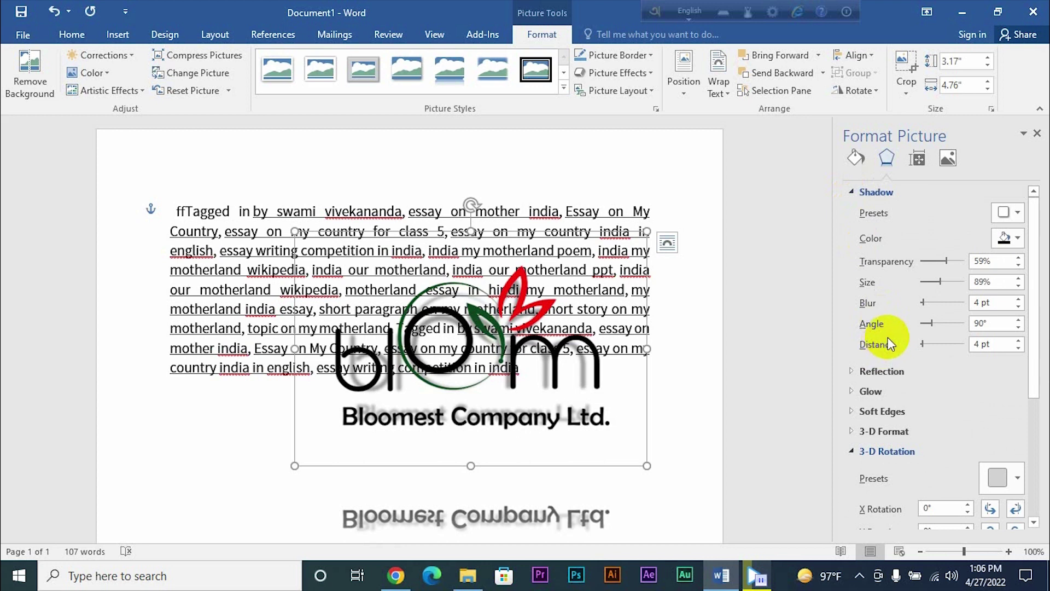
pyautogui.scroll(-5, 888, 337)
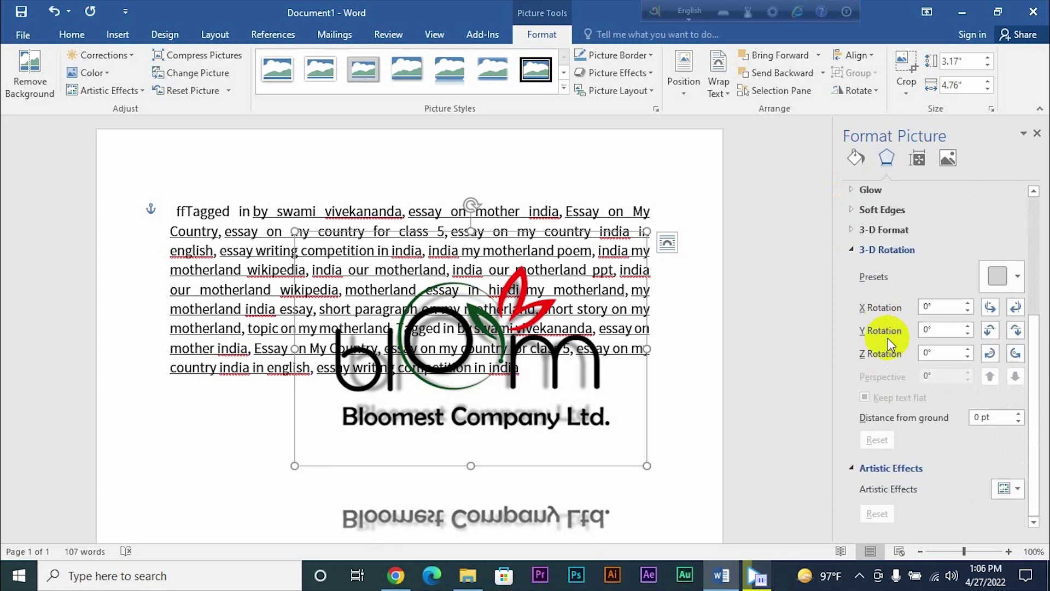
pyautogui.scroll(3, 888, 337)
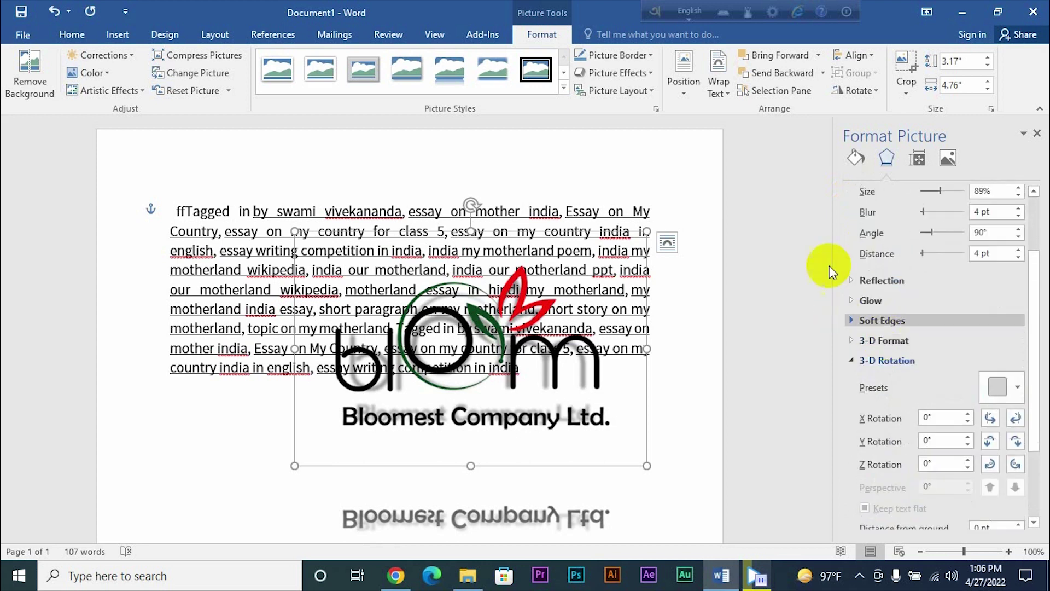
pyautogui.click(851, 361)
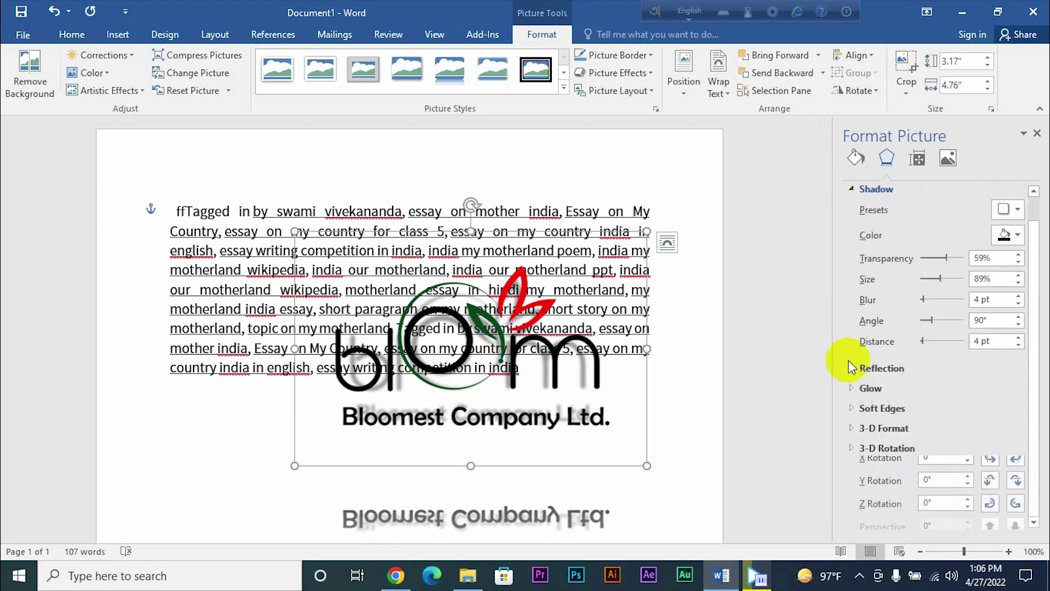
pyautogui.click(852, 190)
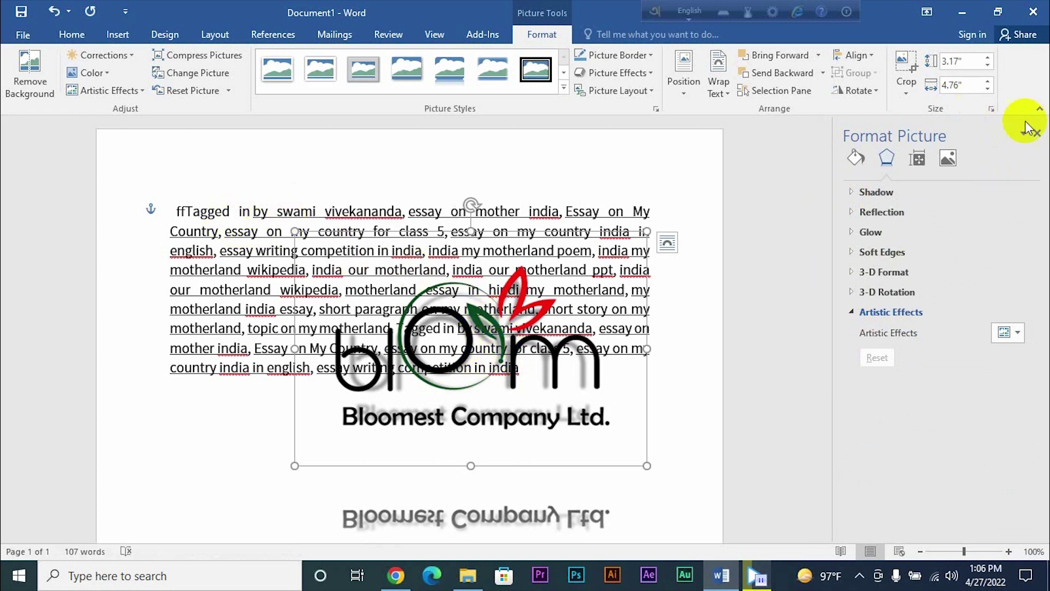
pyautogui.click(1038, 135)
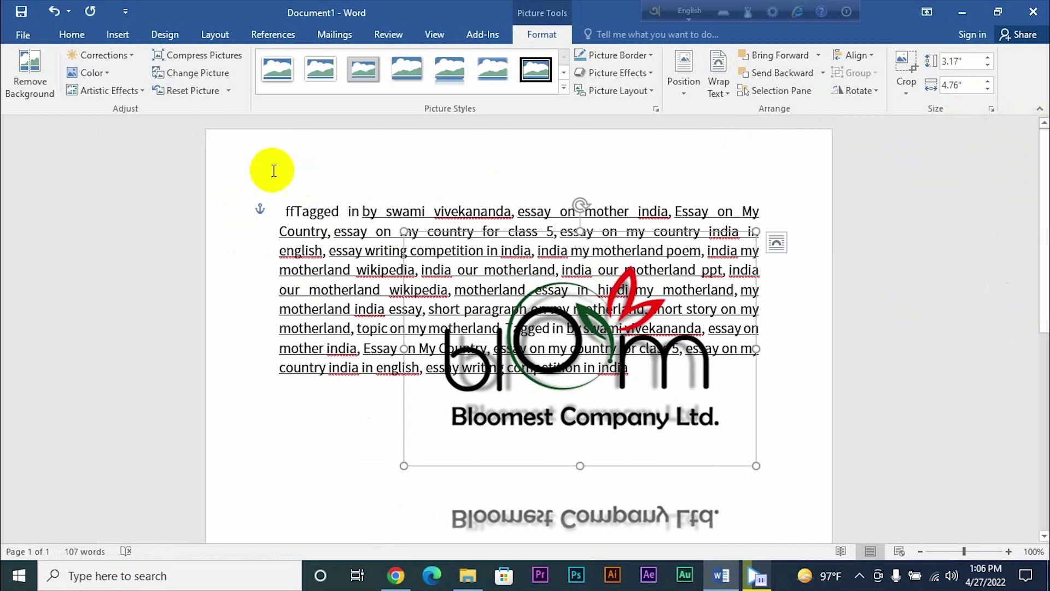
# Compress only this picture at the document resolution with cropped areas deleted, and view the available sources for a replacement picture.
pyautogui.click(181, 58)
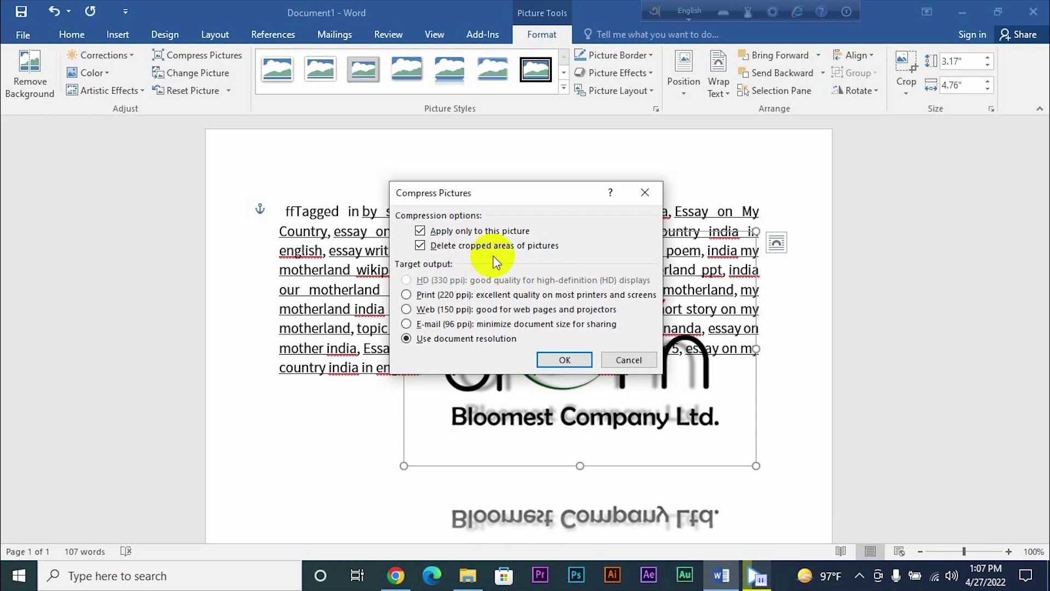
pyautogui.click(565, 356)
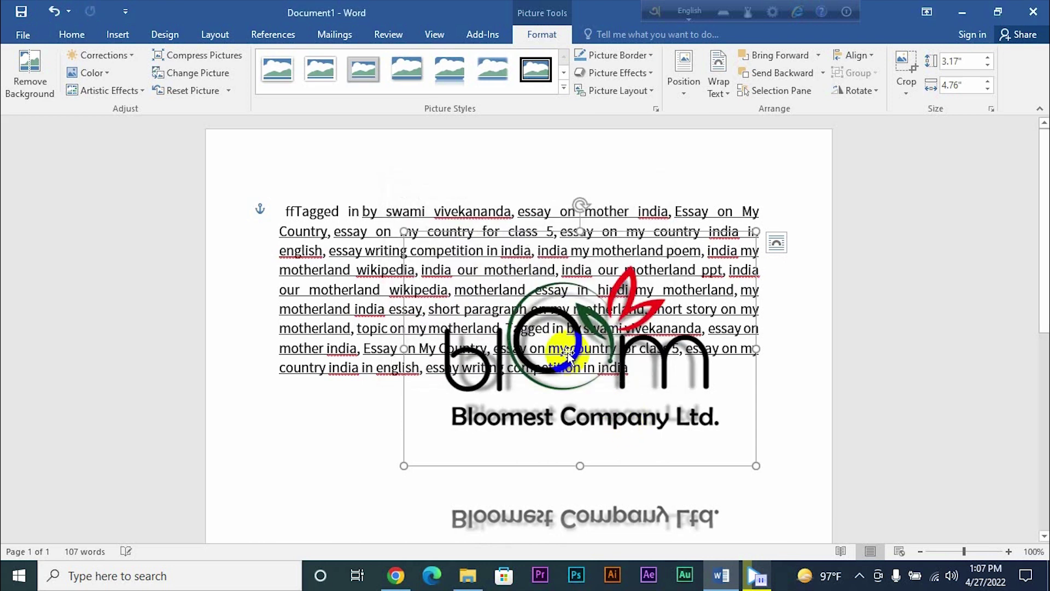
pyautogui.click(191, 56)
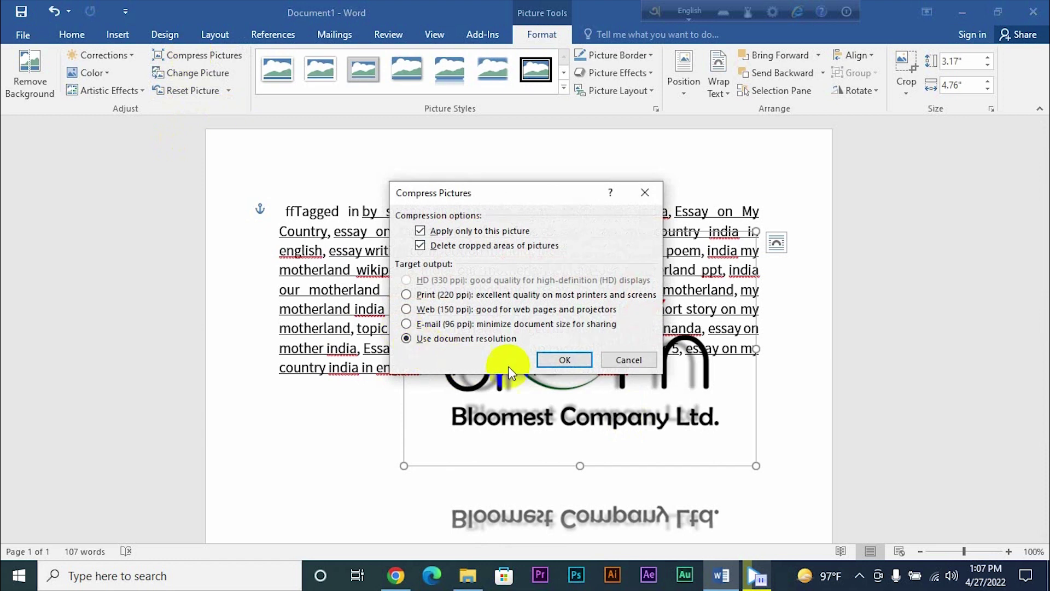
pyautogui.click(565, 360)
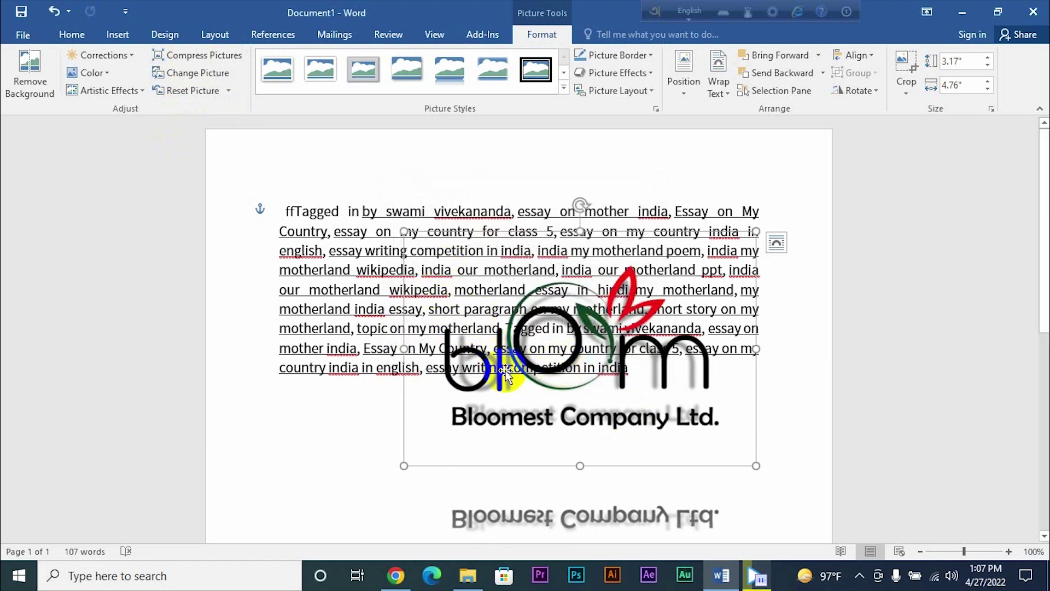
pyautogui.click(209, 78)
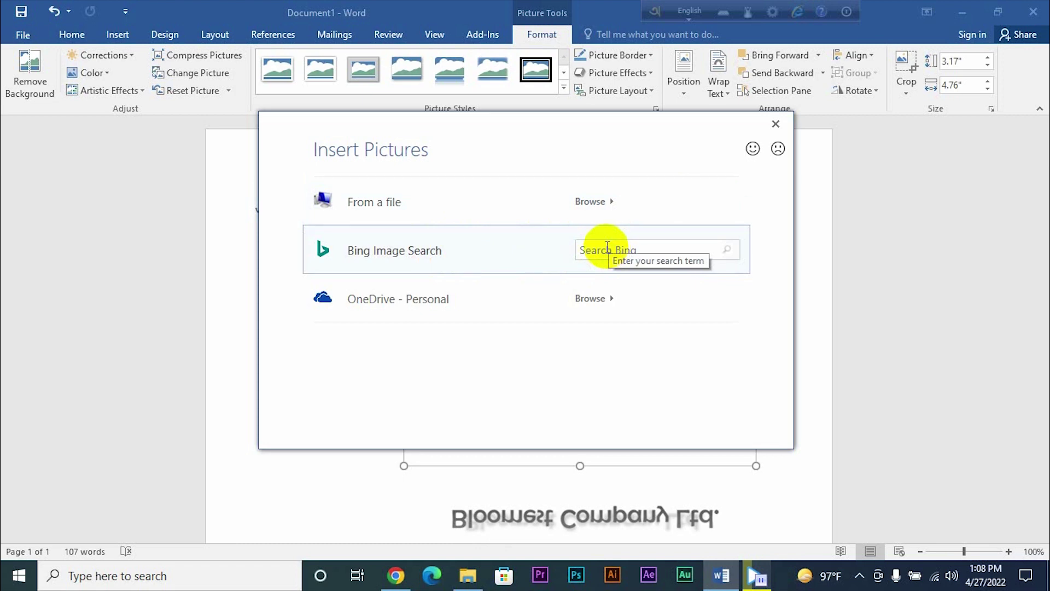
pyautogui.click(777, 128)
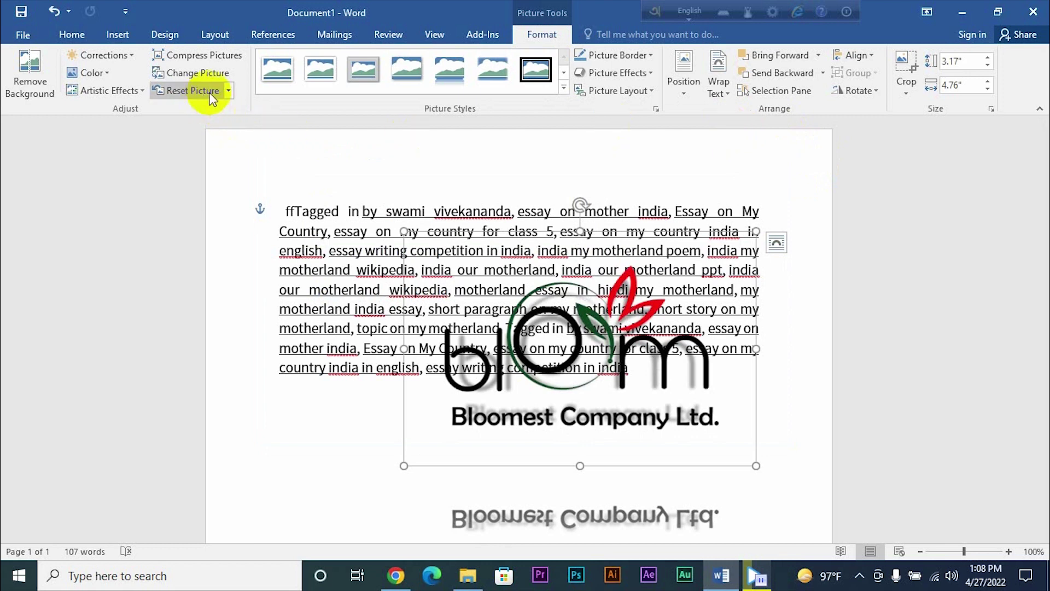
# Try resetting the logo's formatting without its size, and undo the reset.
pyautogui.click(227, 90)
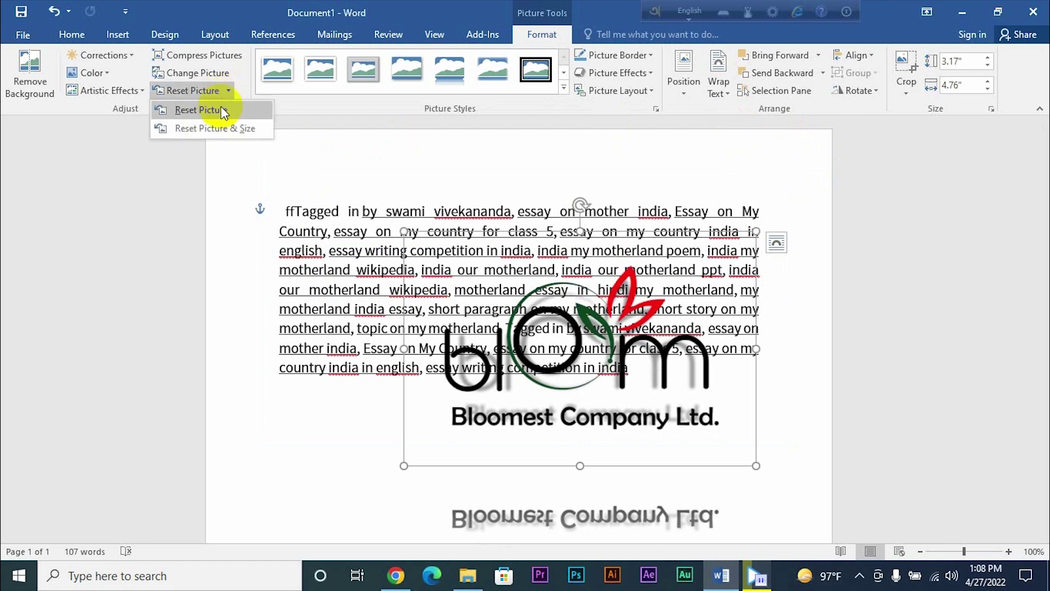
pyautogui.click(223, 111)
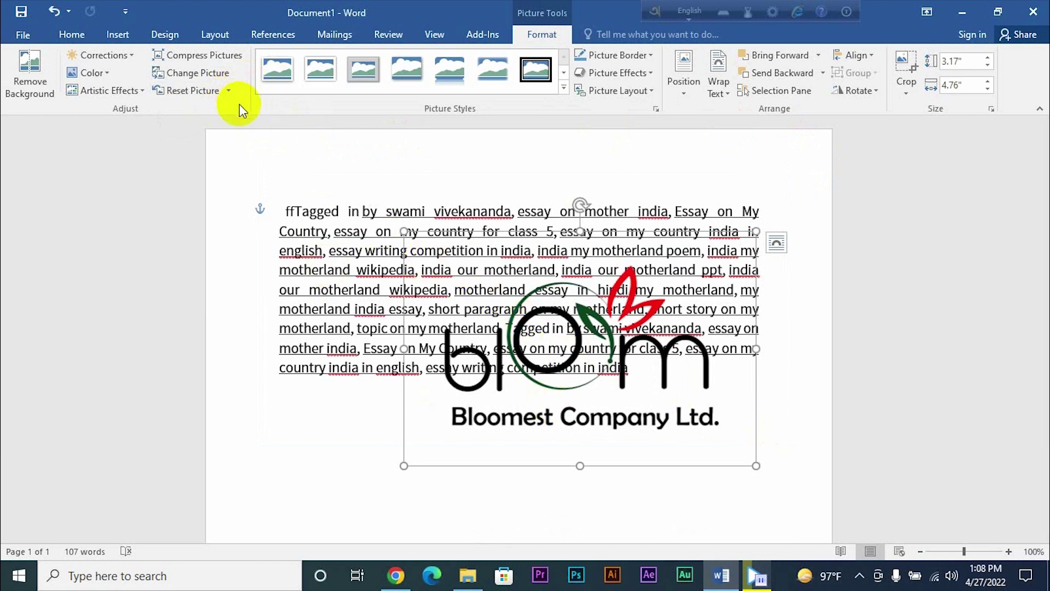
pyautogui.hotkey('ctrl', 'z')
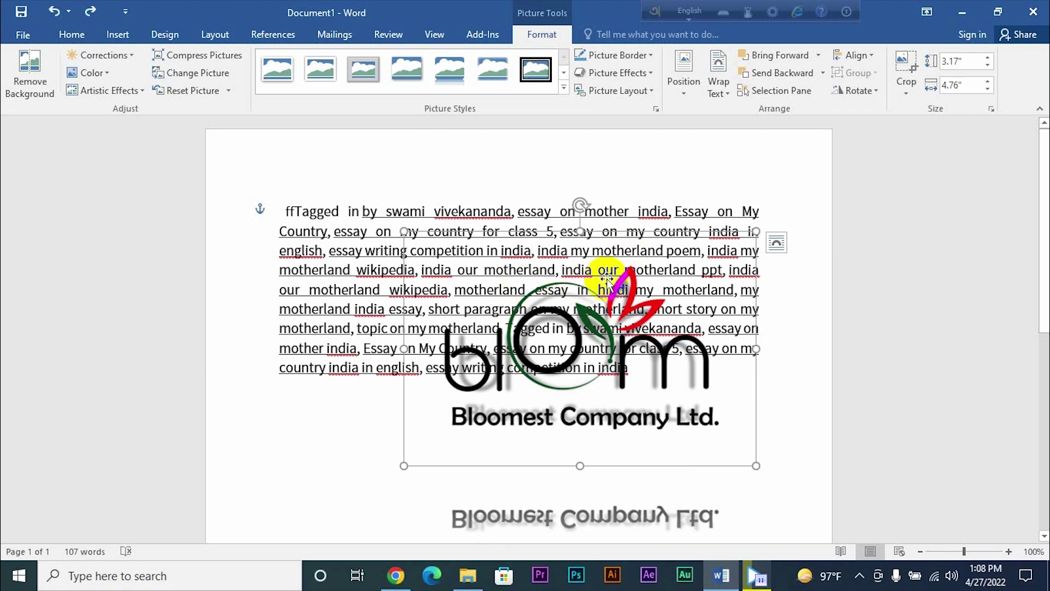
# Reset the logo's formatting together with its size and reposition it over the lower lines of the paragraph.
pyautogui.moveTo(608, 277); pyautogui.dragTo(604, 253)
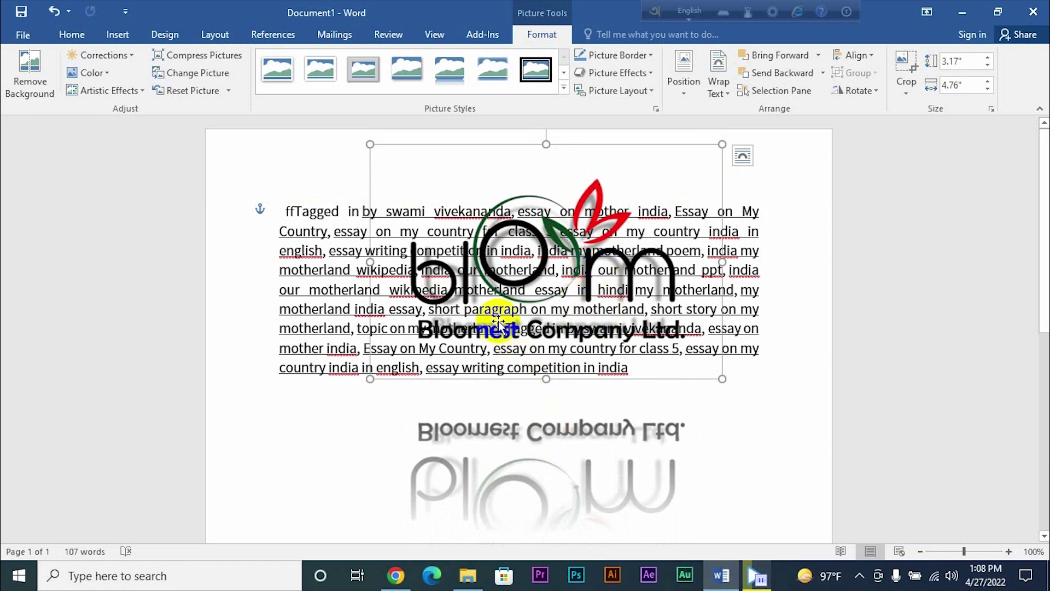
pyautogui.click(229, 91)
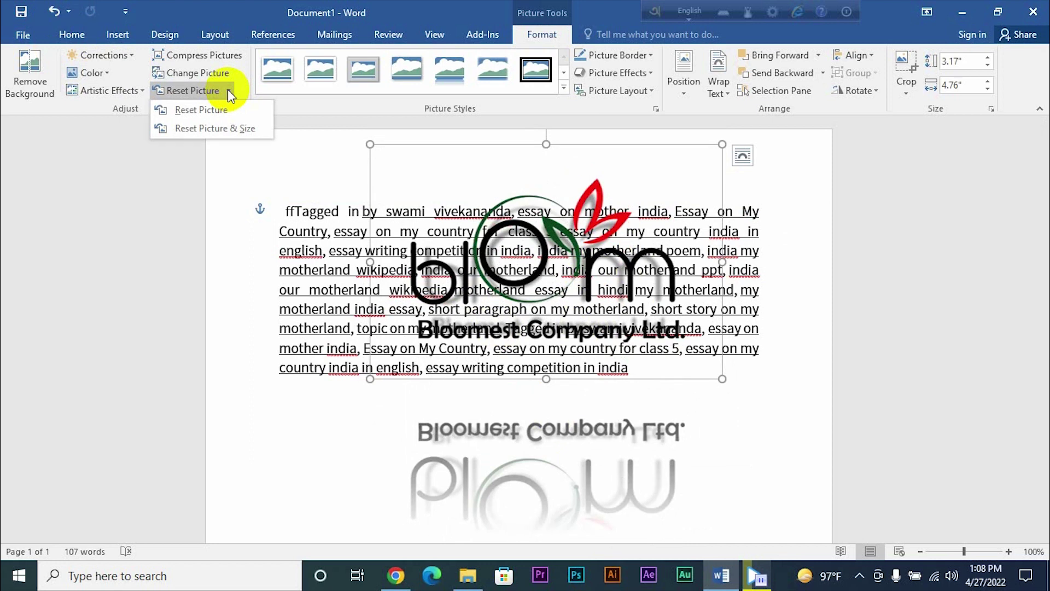
pyautogui.click(215, 129)
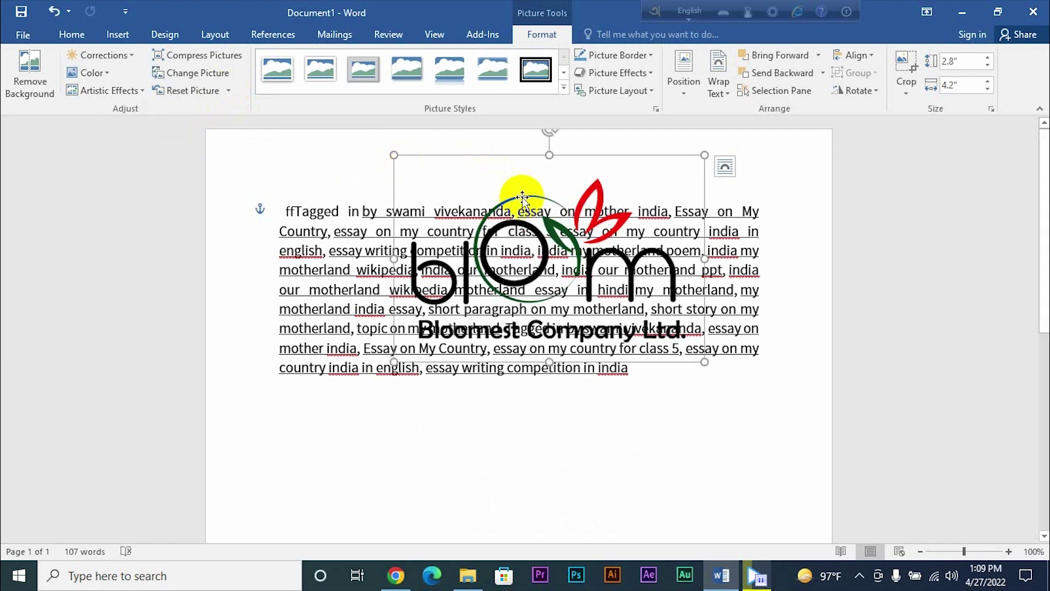
pyautogui.moveTo(535, 192); pyautogui.dragTo(469, 284)
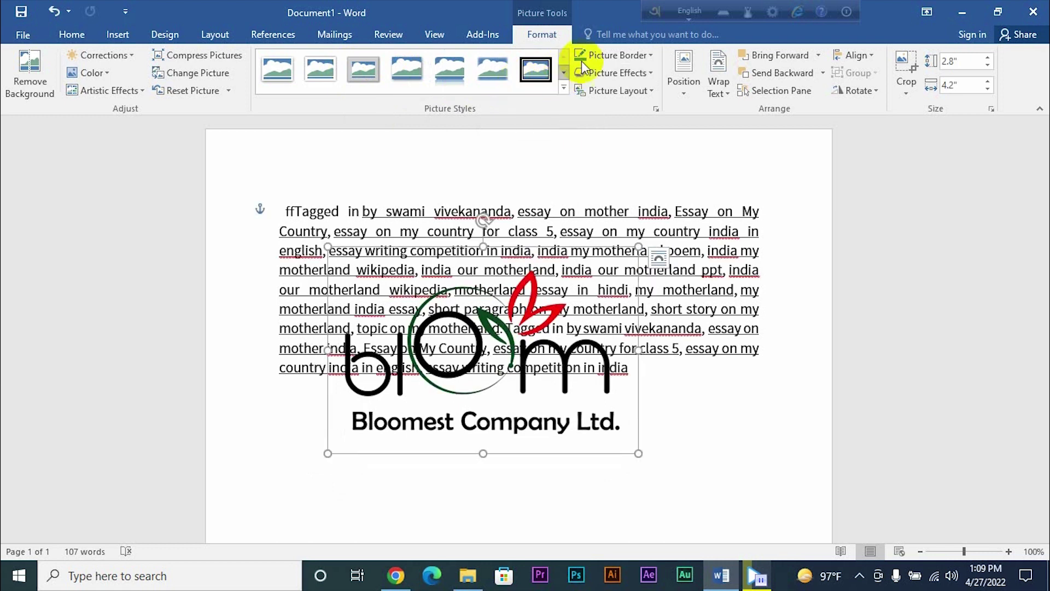
# Give the logo a border in a dark shade of the black theme color.
pyautogui.click(628, 55)
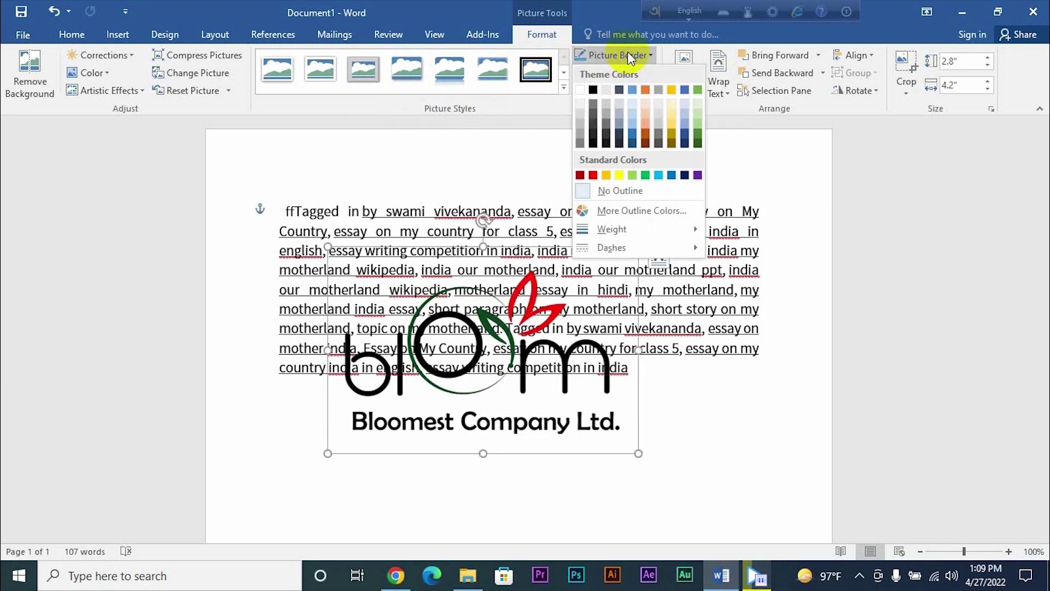
pyautogui.click(595, 137)
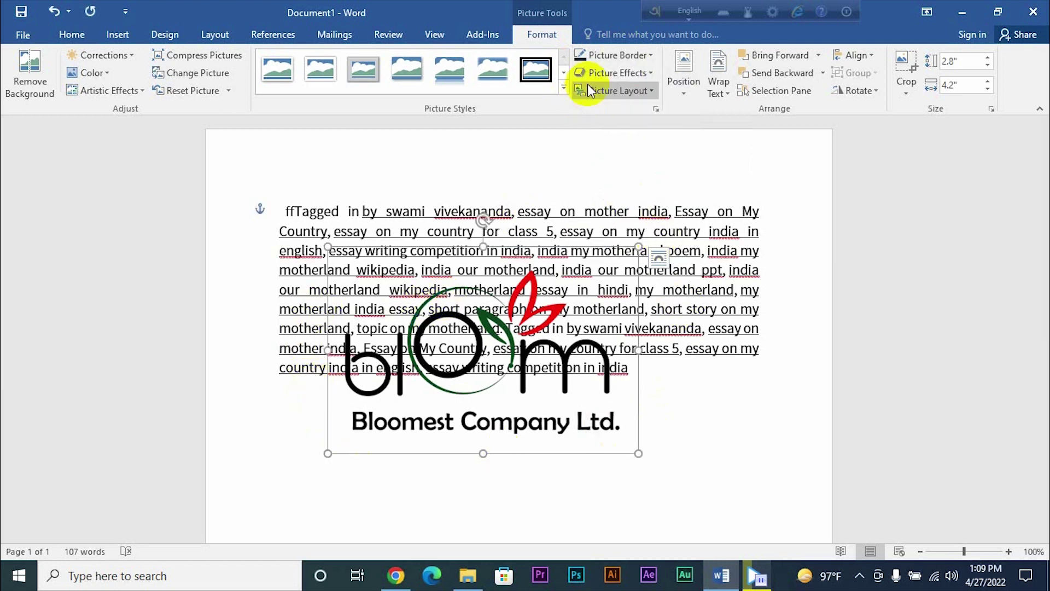
# Look through the preset, shadow, reflection, glow, soft edges, bevel and 3-D rotation effects available for the logo.
pyautogui.click(649, 74)
pyautogui.moveTo(622, 107)
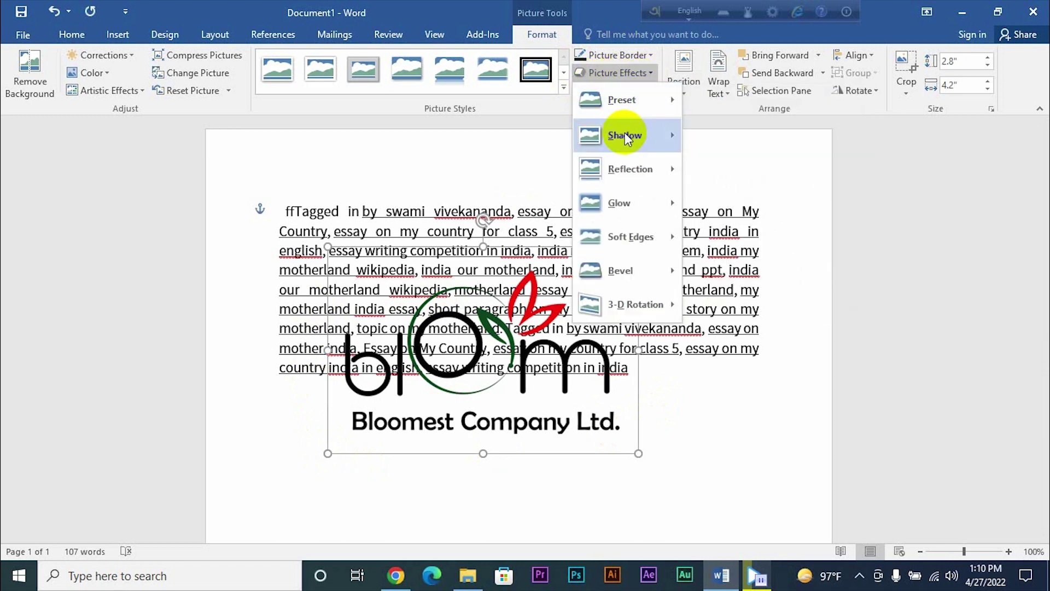
pyautogui.moveTo(660, 104)
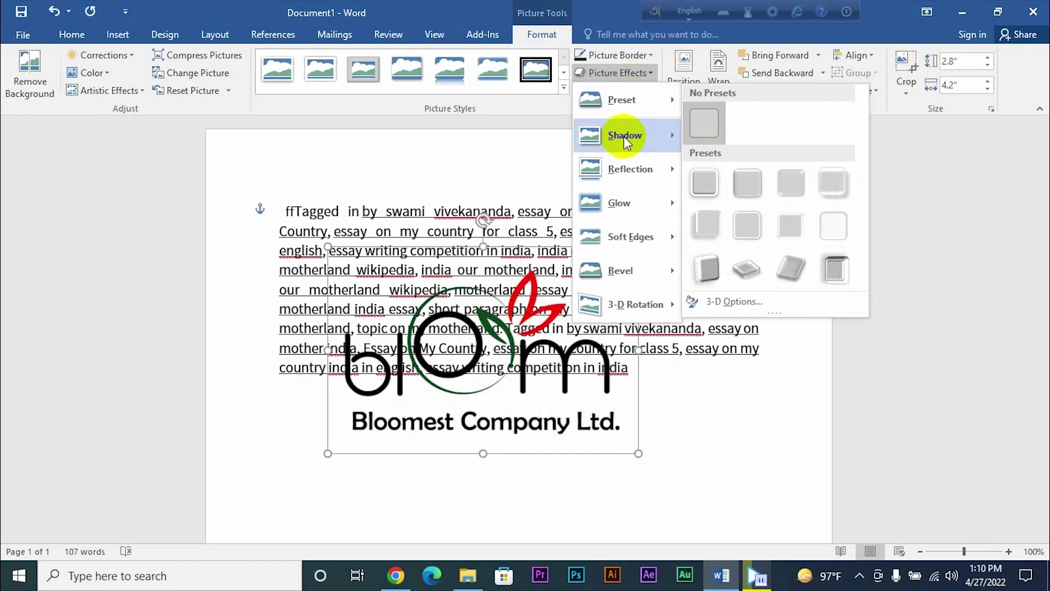
pyautogui.moveTo(623, 137)
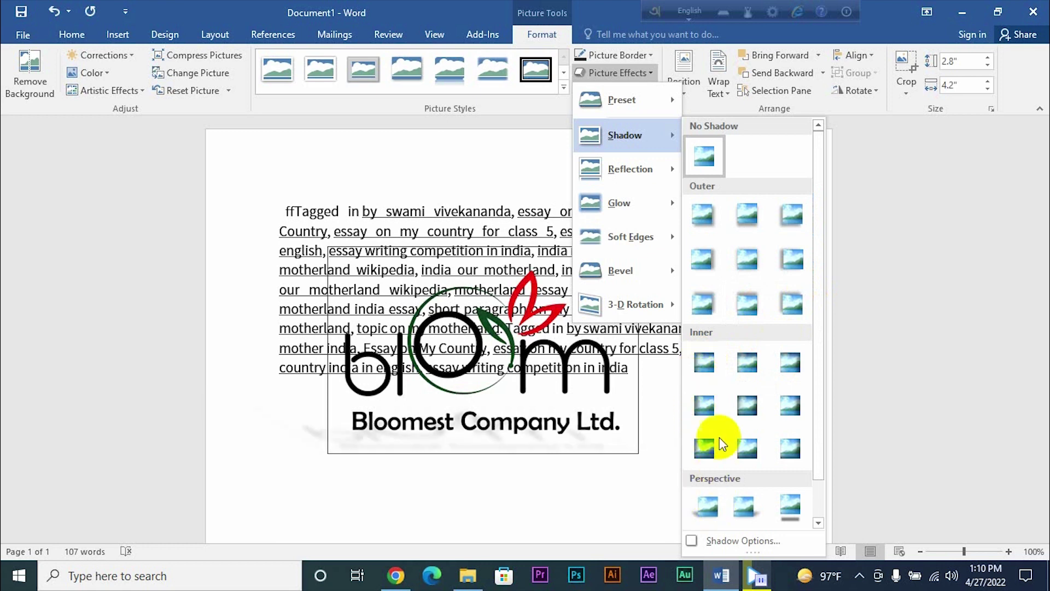
pyautogui.moveTo(656, 165)
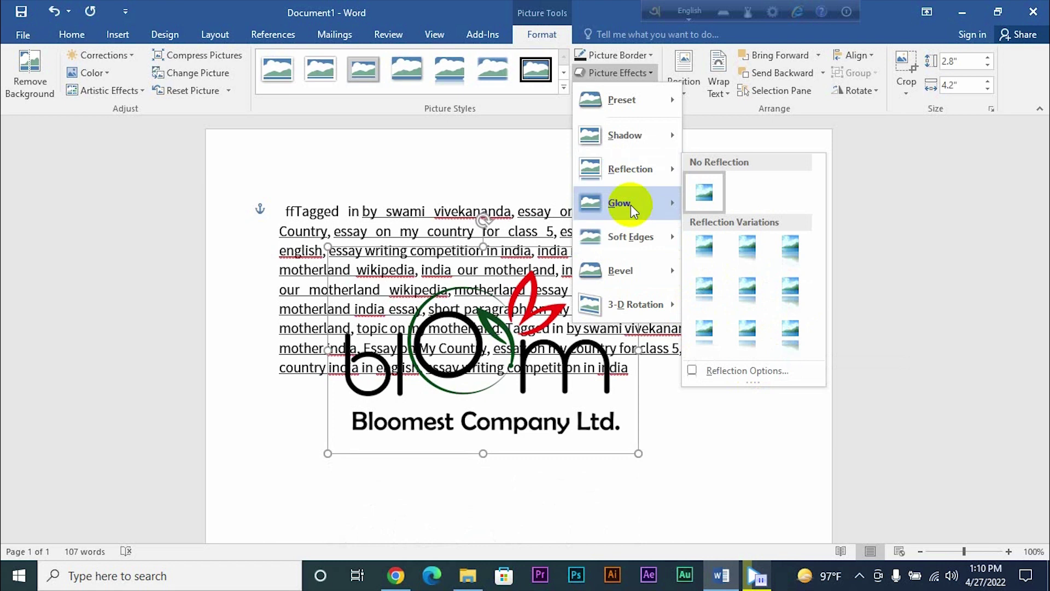
pyautogui.moveTo(633, 209)
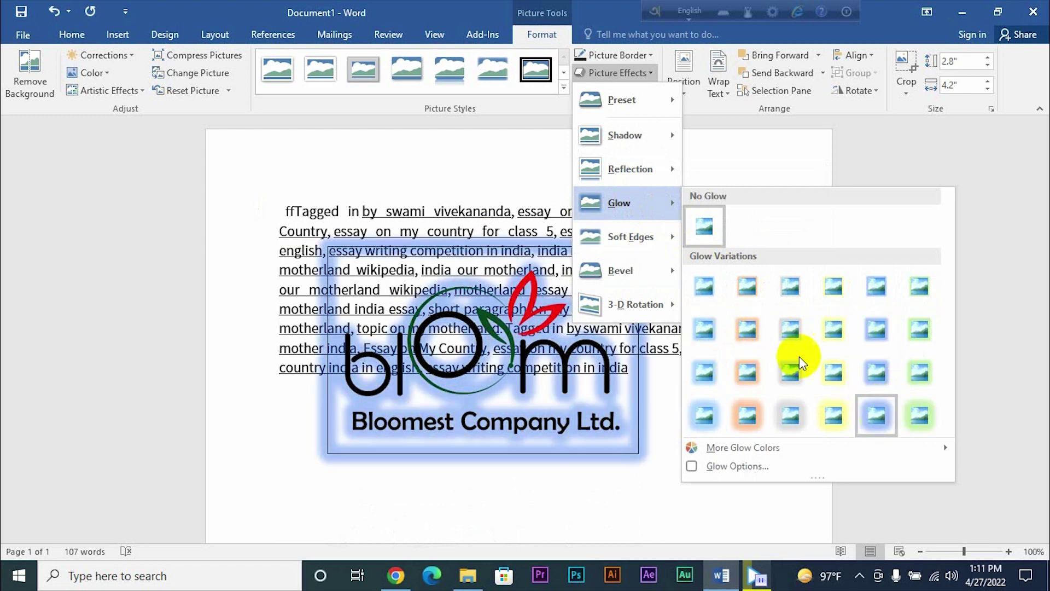
pyautogui.moveTo(634, 244)
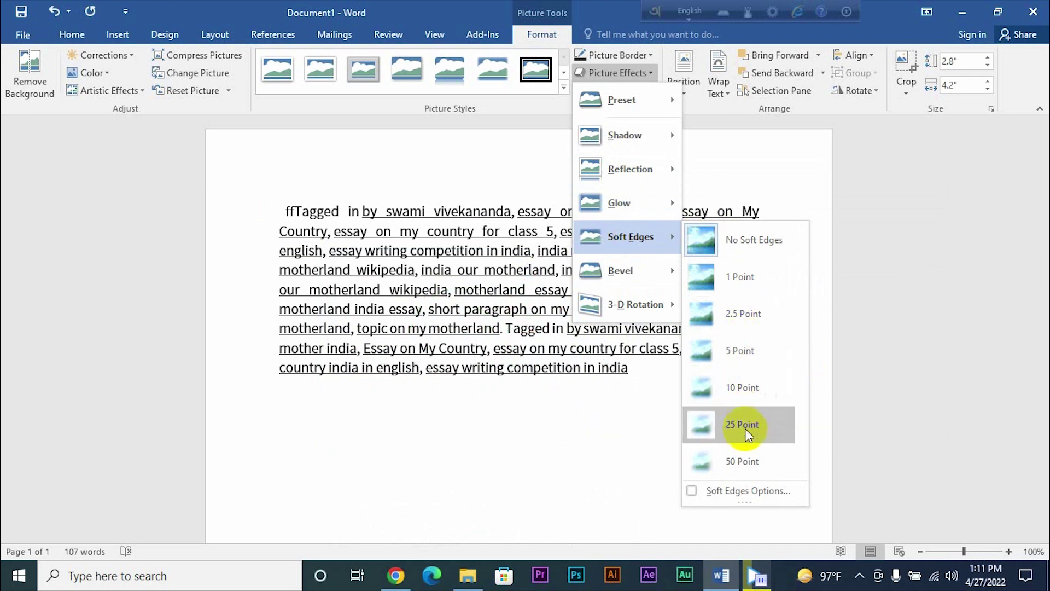
pyautogui.moveTo(652, 267)
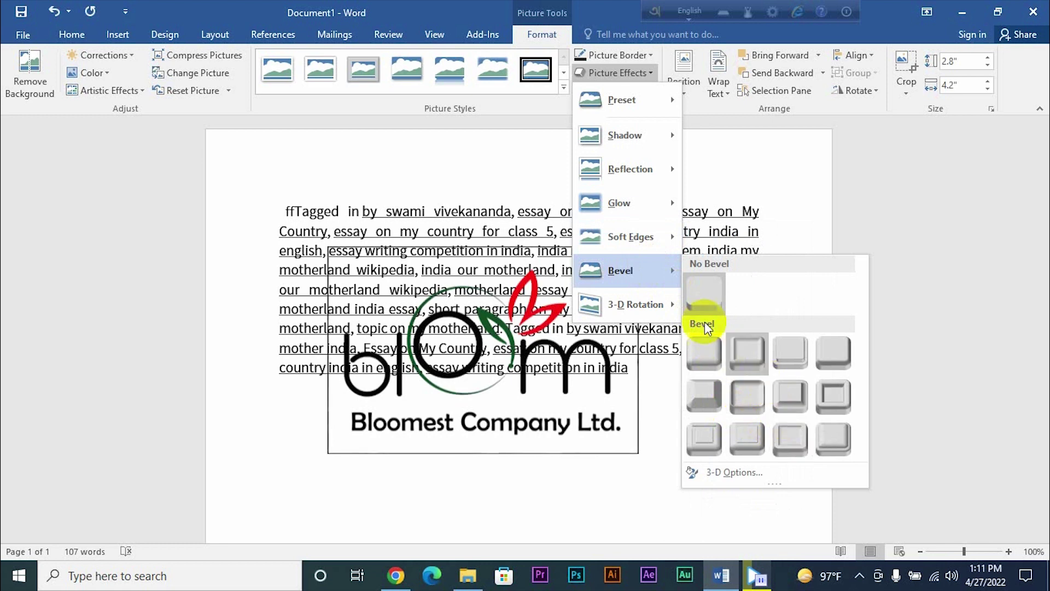
pyautogui.moveTo(665, 300)
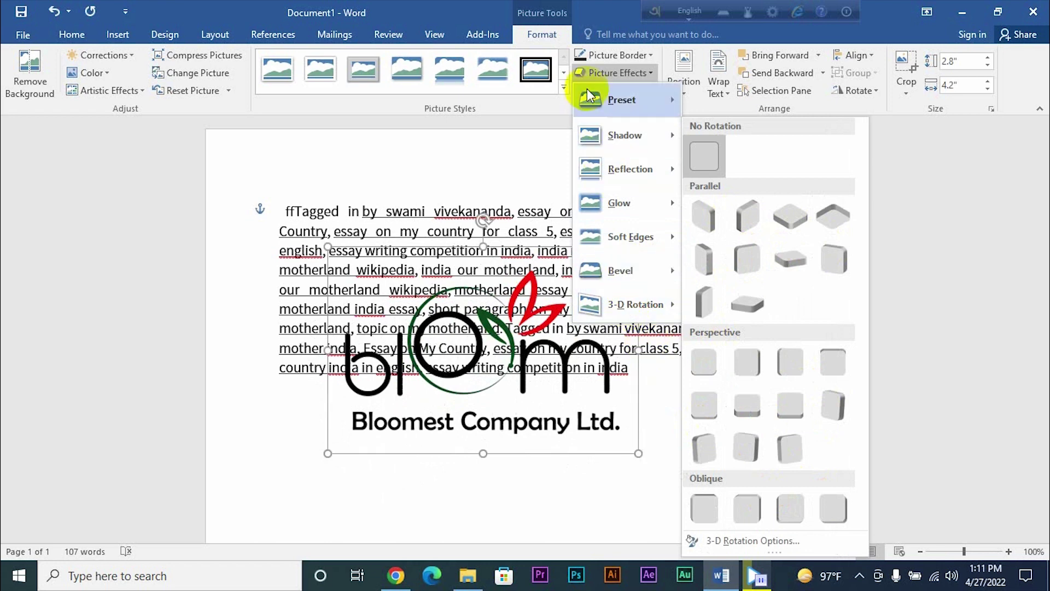
pyautogui.click(651, 77)
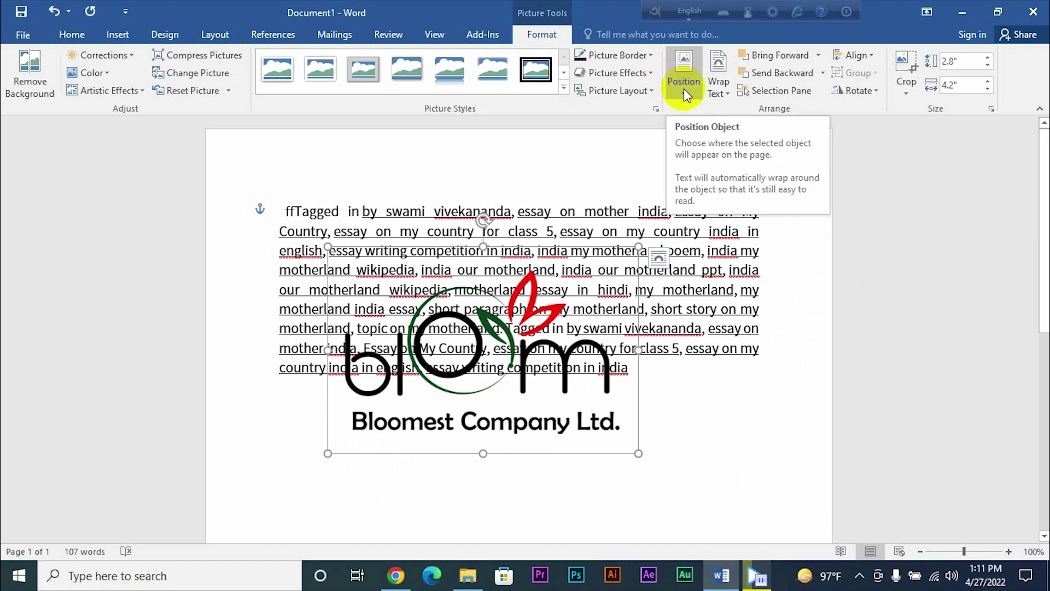
# Set the logo's text wrapping to In Front of Text and enlarge it to about 3.23" by 4.84".
pyautogui.click(727, 98)
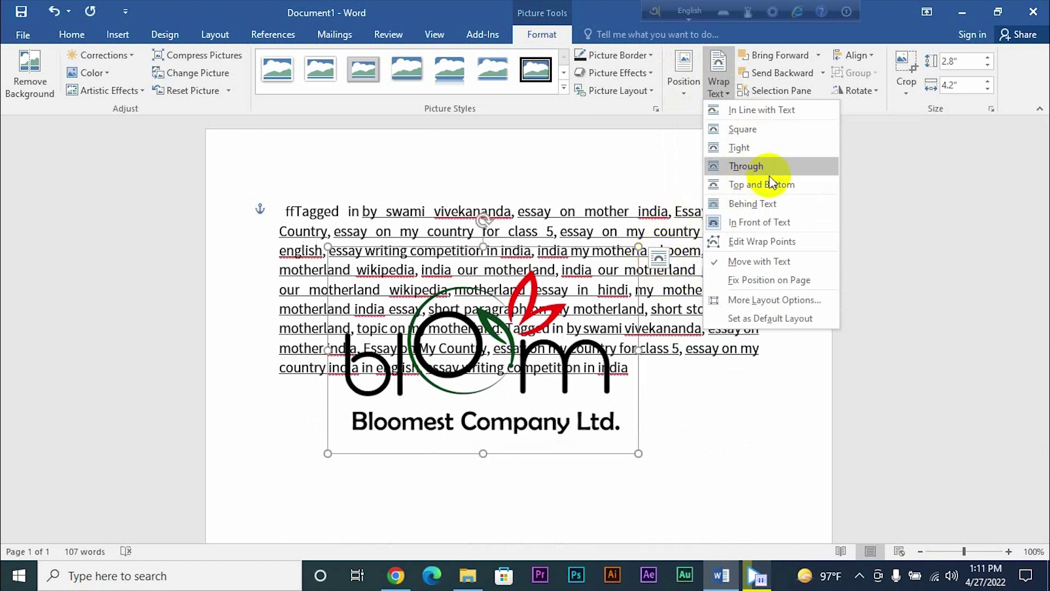
pyautogui.click(749, 222)
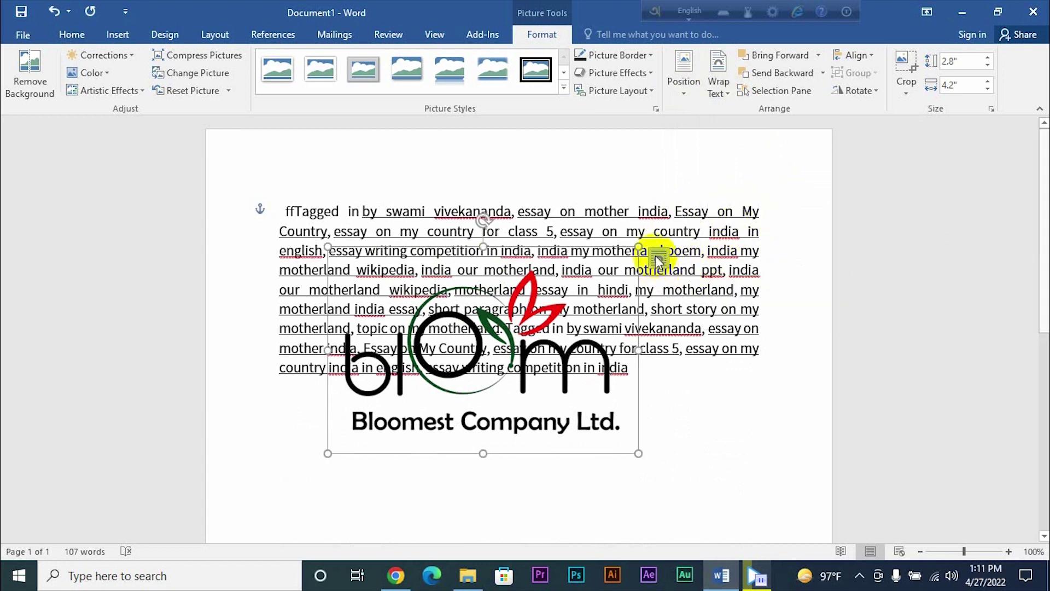
pyautogui.moveTo(634, 252); pyautogui.dragTo(685, 260)
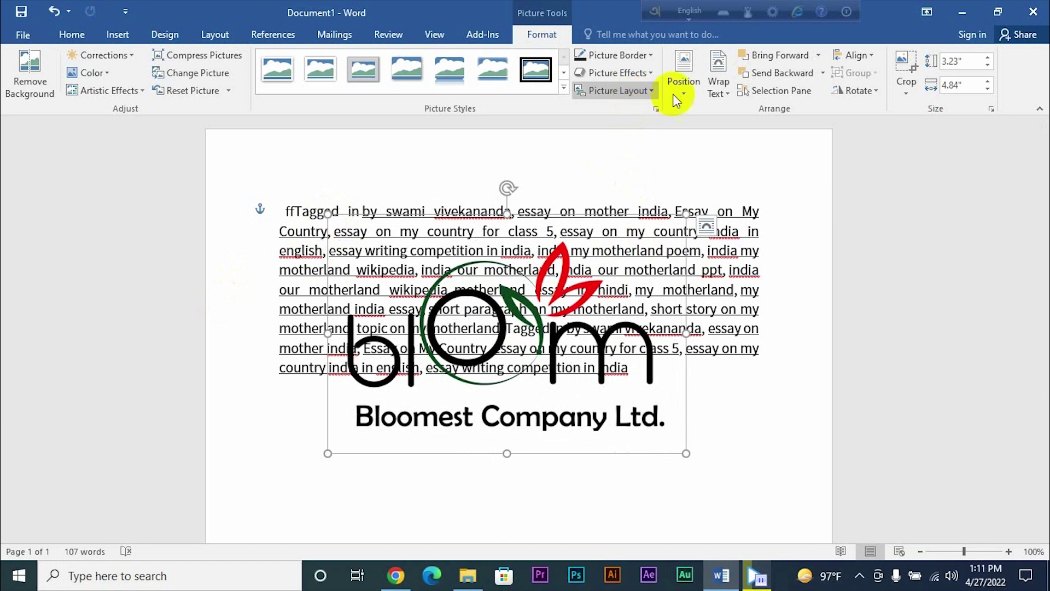
# Open the logo's wrap points for editing.
pyautogui.click(727, 91)
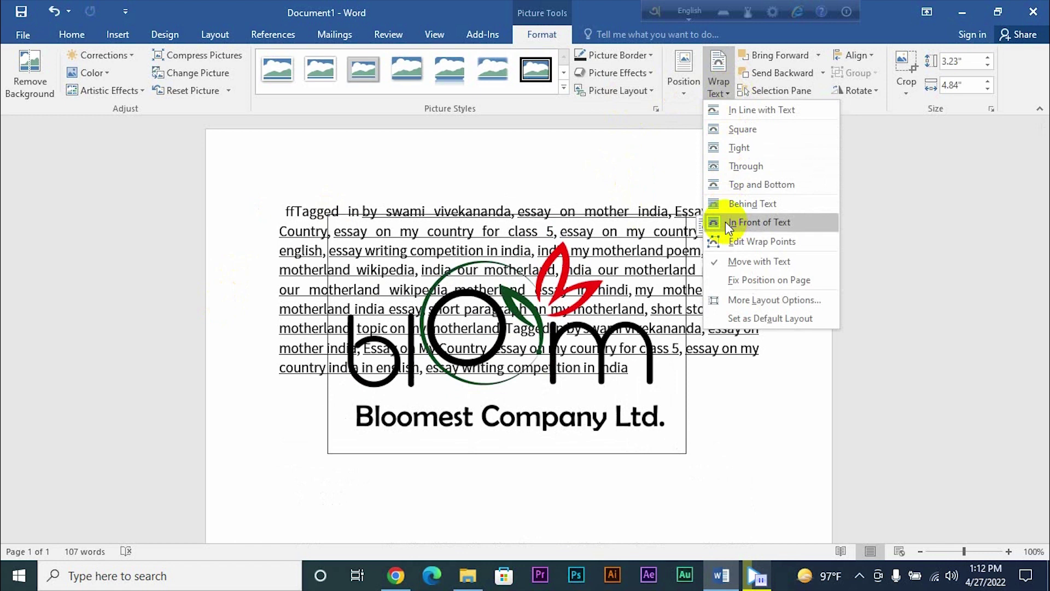
pyautogui.click(763, 241)
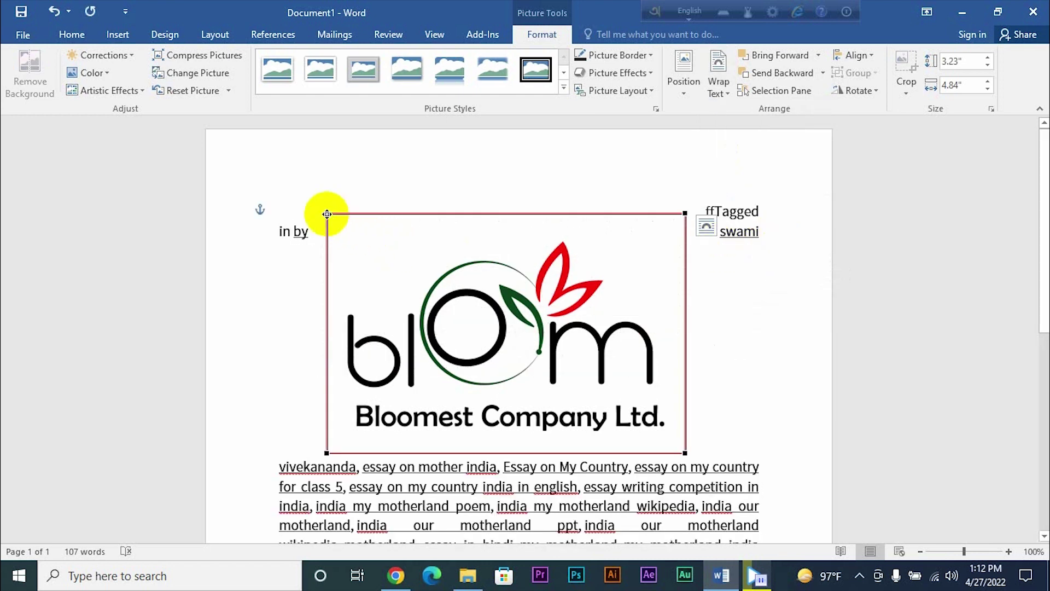
# Move the logo lower in the paragraph and shrink it to about 3.08" by 4.63".
pyautogui.click(520, 324)
pyautogui.moveTo(520, 324); pyautogui.dragTo(552, 348)
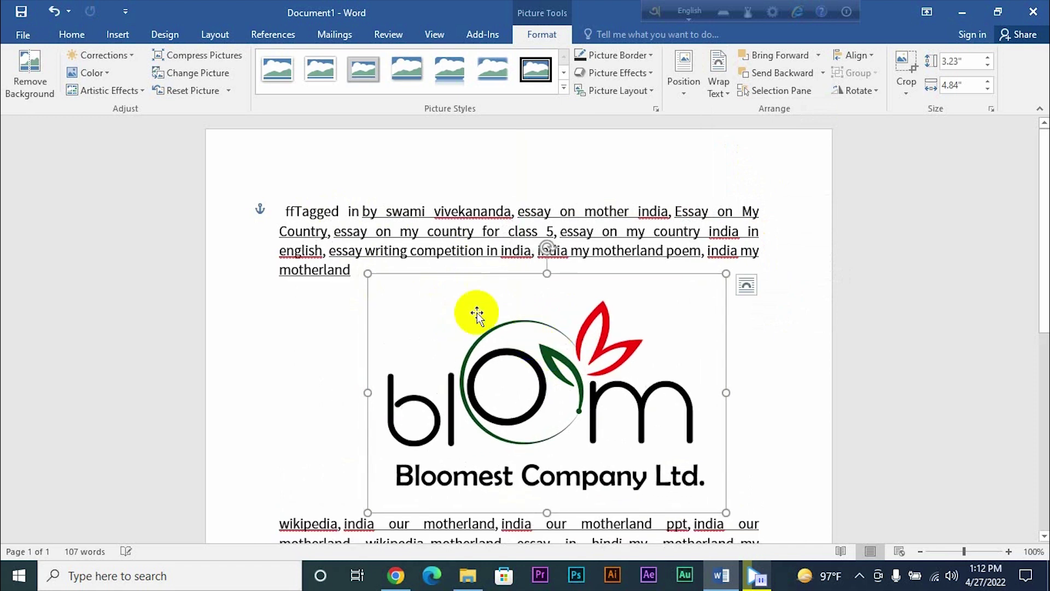
pyautogui.moveTo(368, 273)
pyautogui.mouseDown()
pyautogui.moveTo(434, 284)
pyautogui.moveTo(399, 297)
pyautogui.moveTo(432, 314)
pyautogui.moveTo(375, 284)
pyautogui.moveTo(404, 293)
pyautogui.moveTo(359, 305)
pyautogui.moveTo(375, 305)
pyautogui.moveTo(384, 284)
pyautogui.mouseUp()
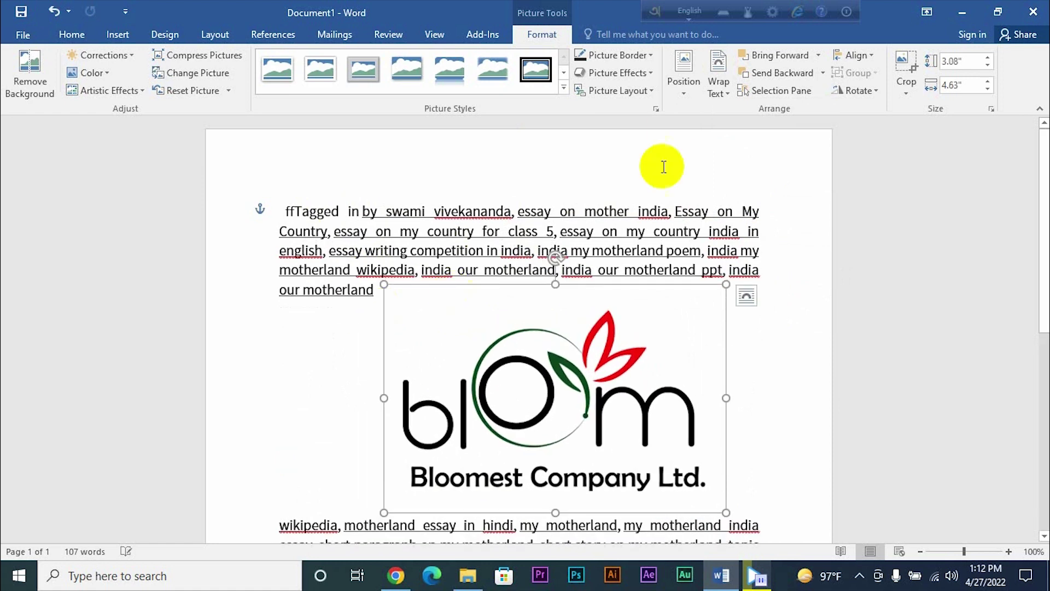
# Edit the logo's wrap points, pulling all four corners inward so the text wraps closer around the artwork.
pyautogui.click(726, 90)
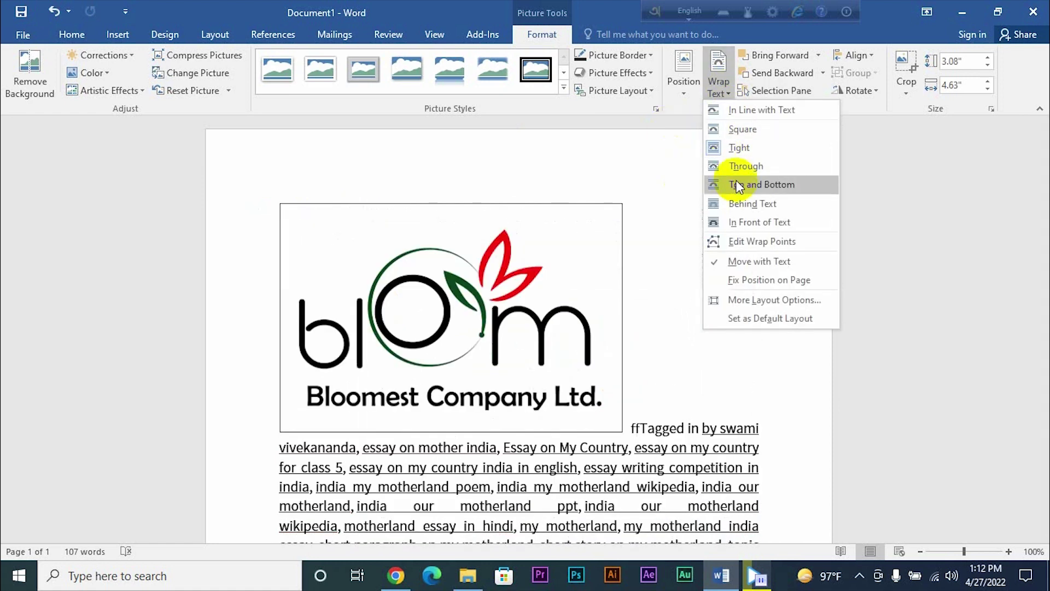
pyautogui.click(753, 241)
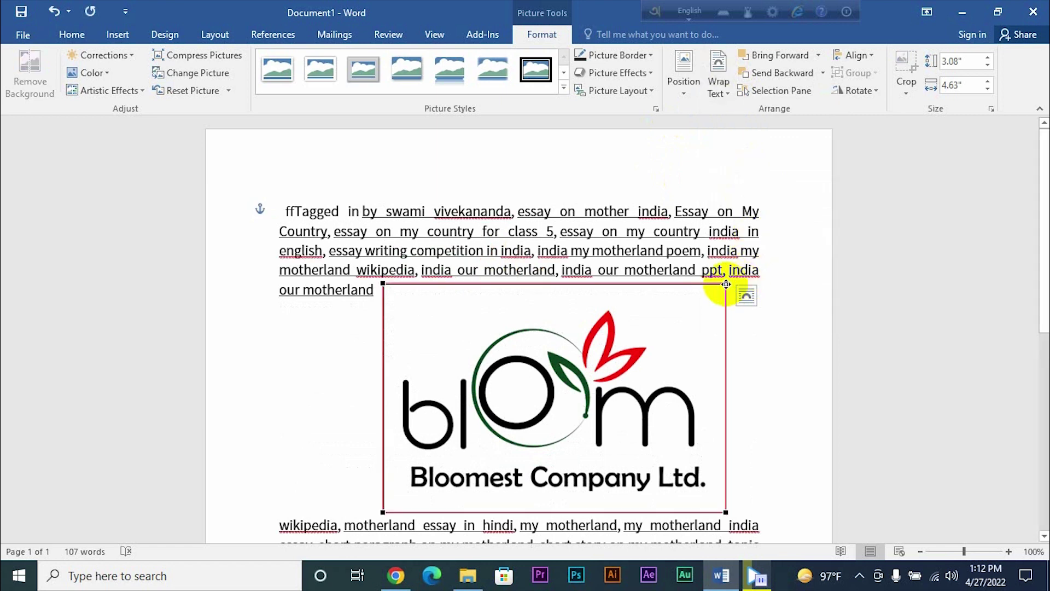
pyautogui.moveTo(726, 284); pyautogui.dragTo(699, 311)
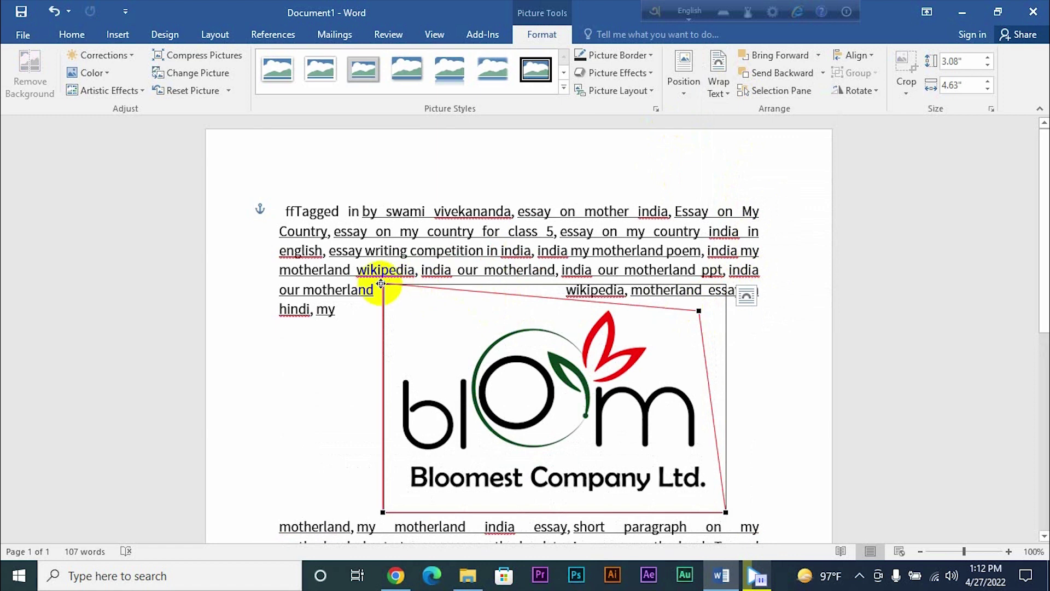
pyautogui.moveTo(381, 284); pyautogui.dragTo(401, 322)
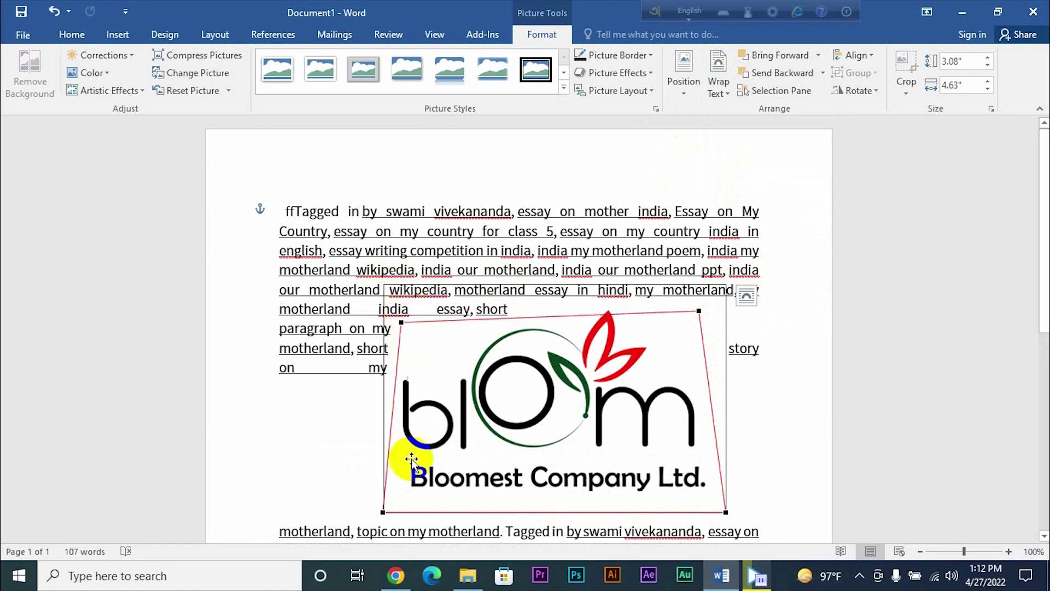
pyautogui.moveTo(384, 510); pyautogui.dragTo(397, 505)
pyautogui.moveTo(724, 510); pyautogui.dragTo(717, 506)
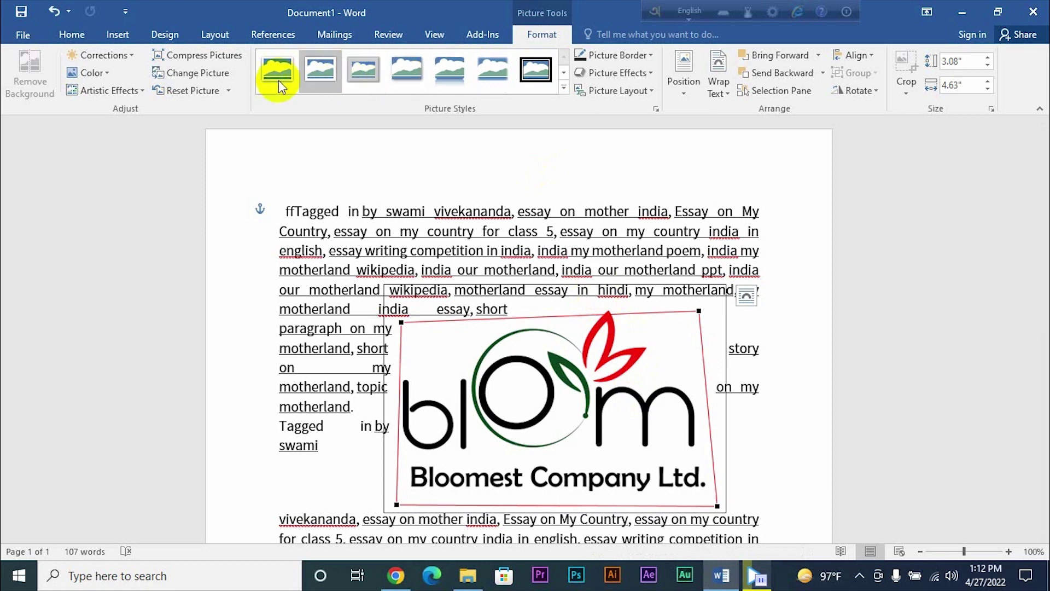
# Reset the logo's formatting and size, and reset its picture formatting once more.
pyautogui.click(227, 90)
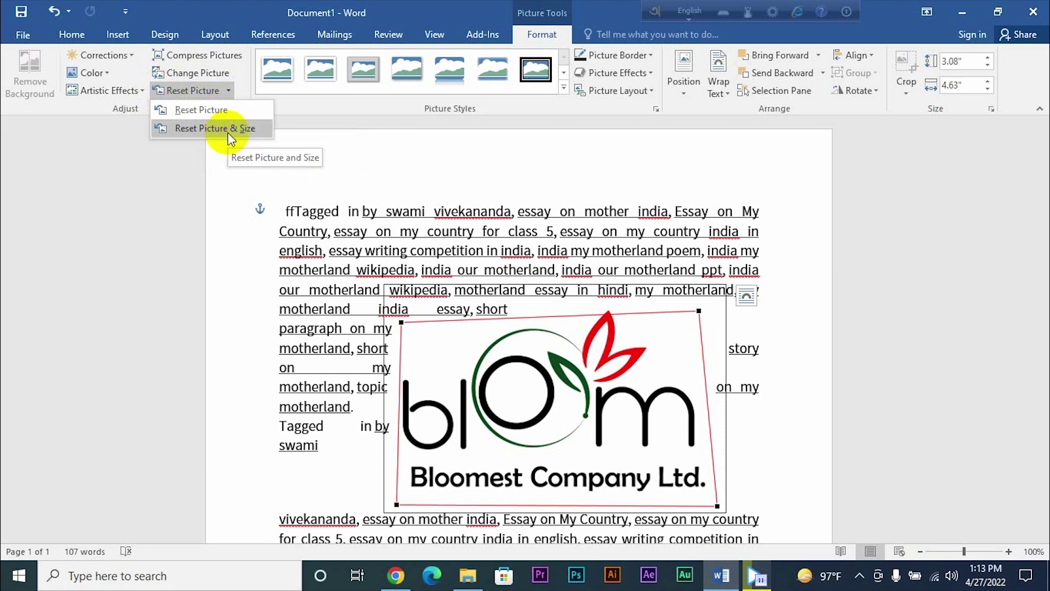
pyautogui.click(229, 133)
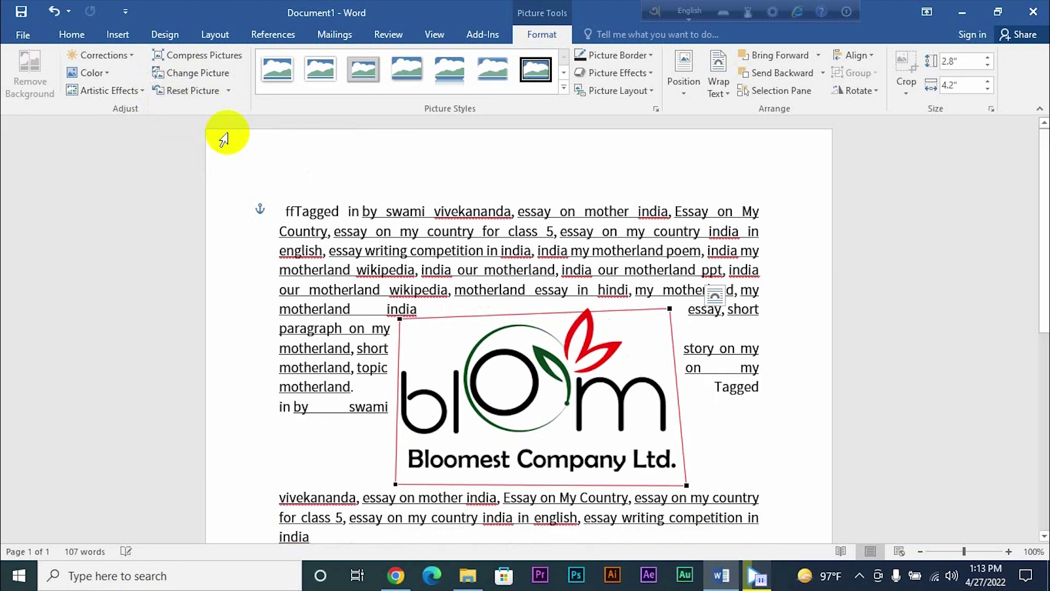
pyautogui.click(228, 90)
pyautogui.click(220, 111)
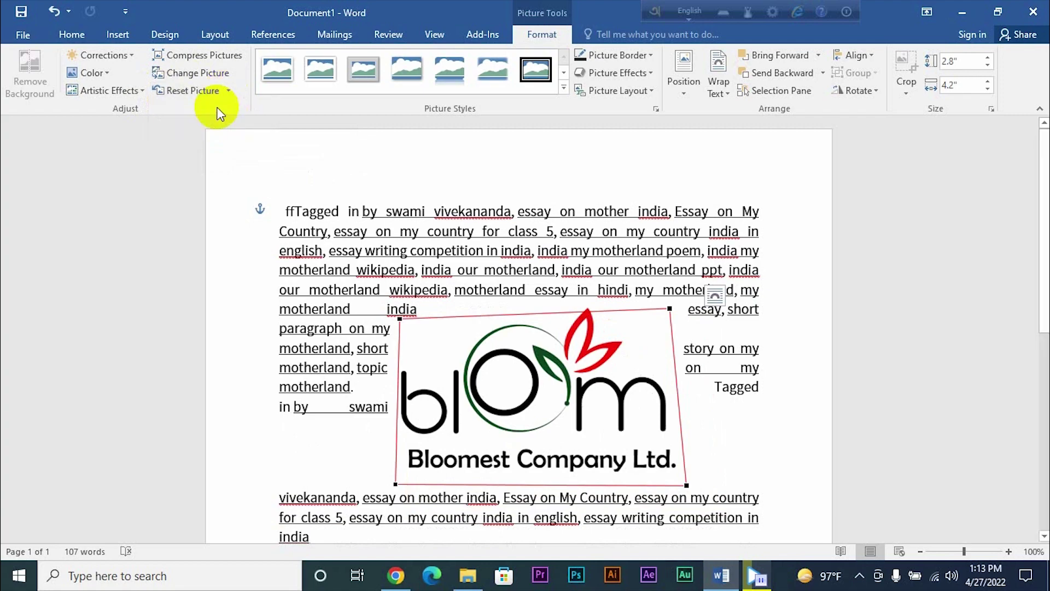